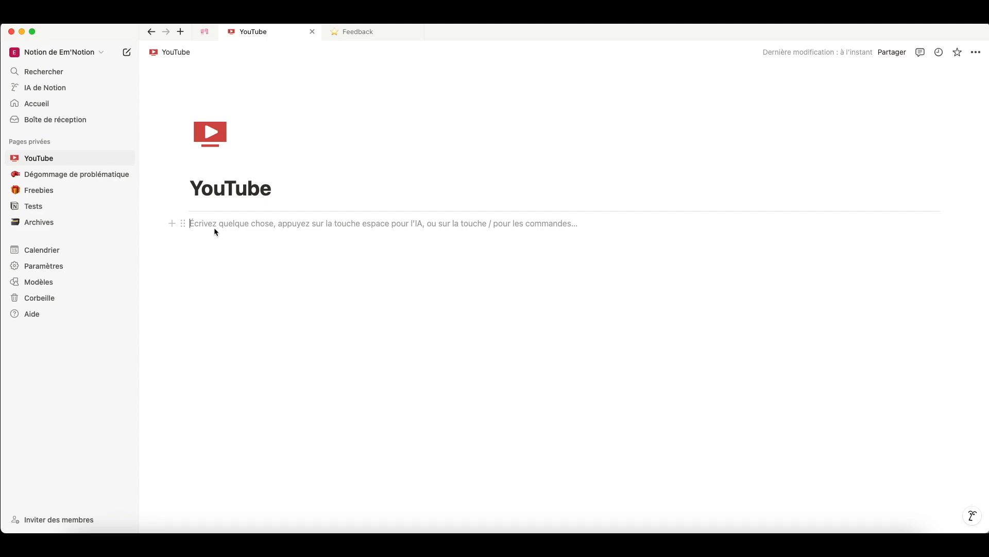
- Insert a new Formulaire database block in the empty body of the YouTube page
text(/form)
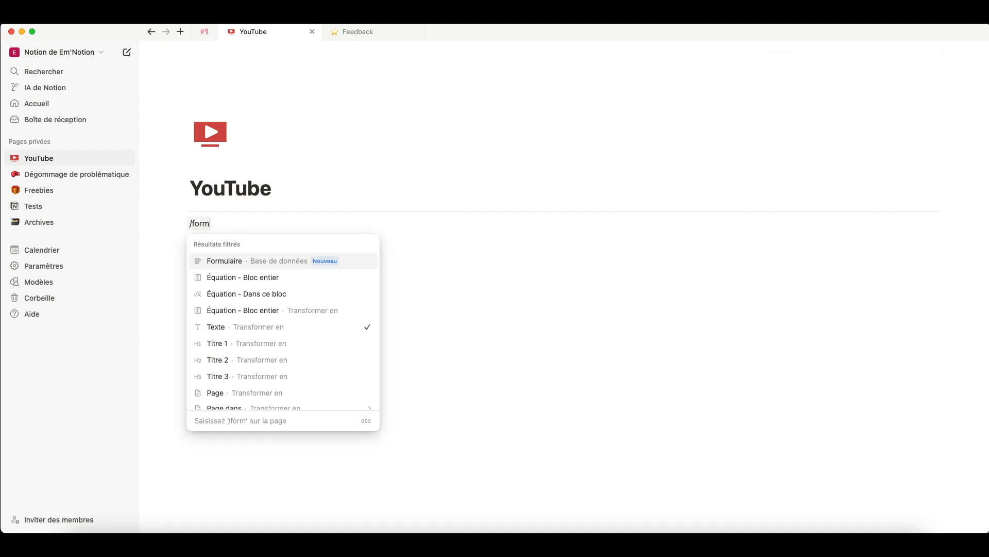
click(227, 261)
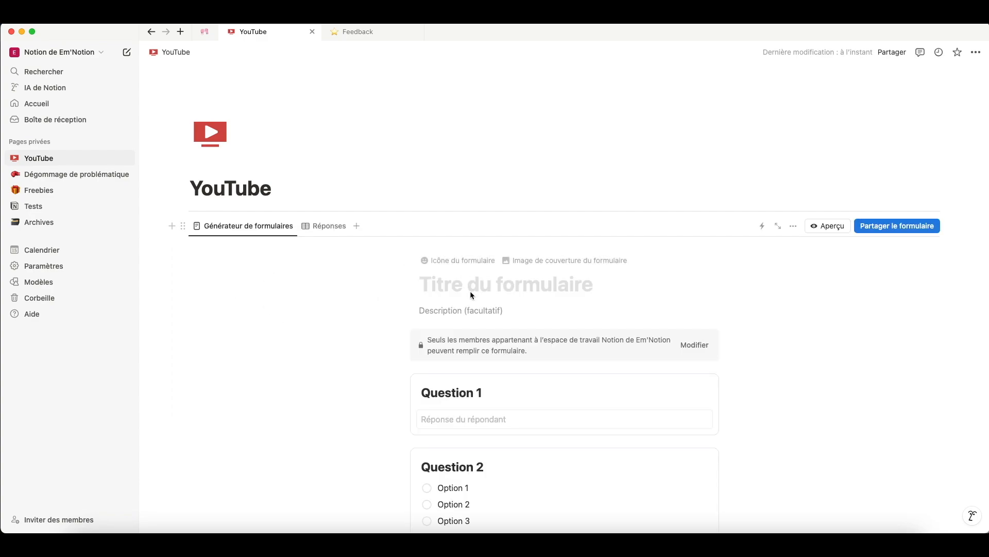
scroll(308, 382, down, 5)
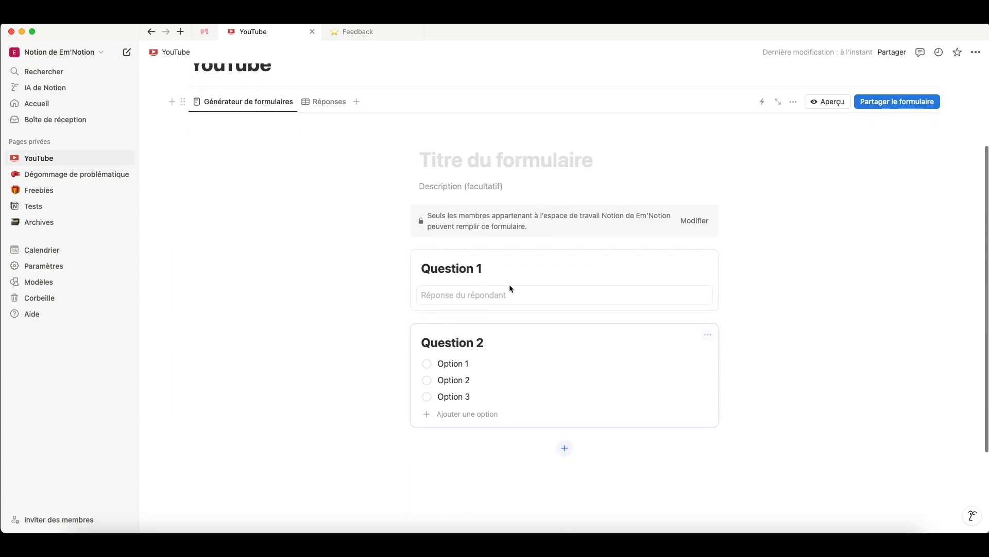
scroll(521, 326, up, 3)
- Examine the new form's Réponses table and return to the form builder
click(336, 184)
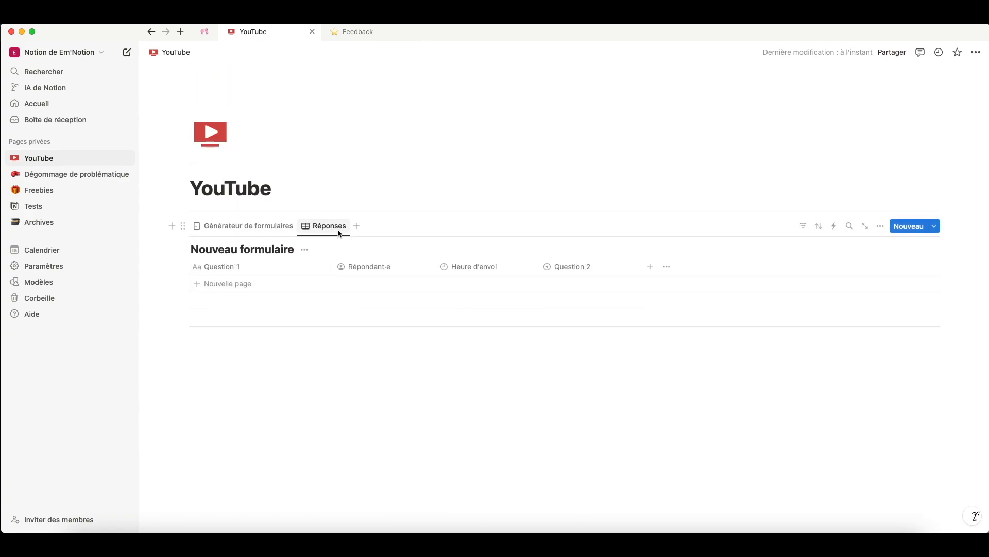
click(254, 232)
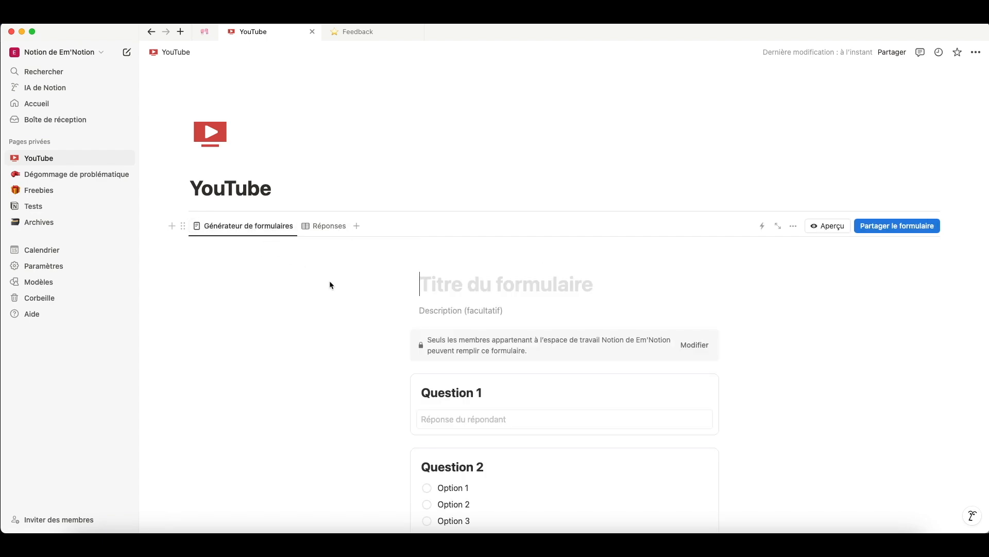
scroll(331, 285, down, 3)
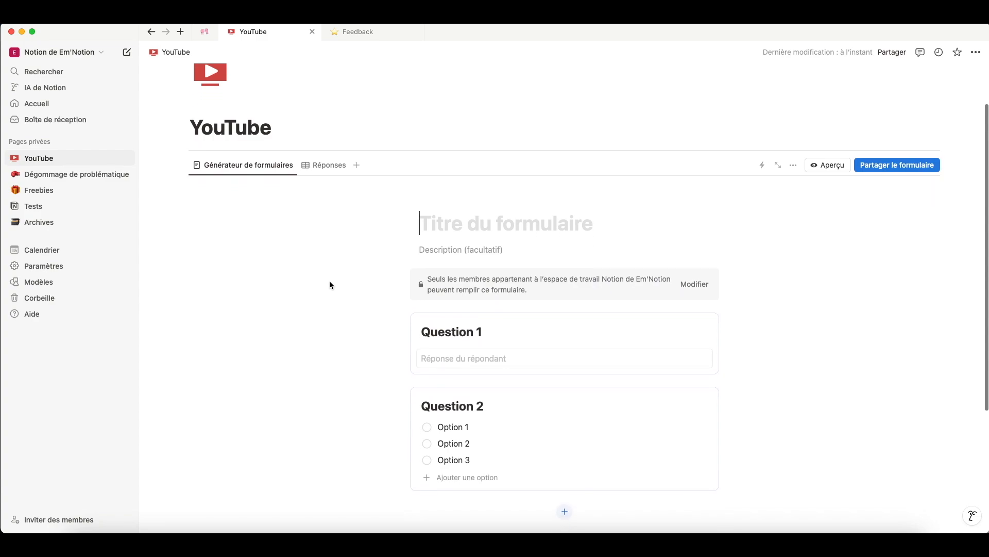
- Title the form "Formulaire Test"
mouse_move(513, 214)
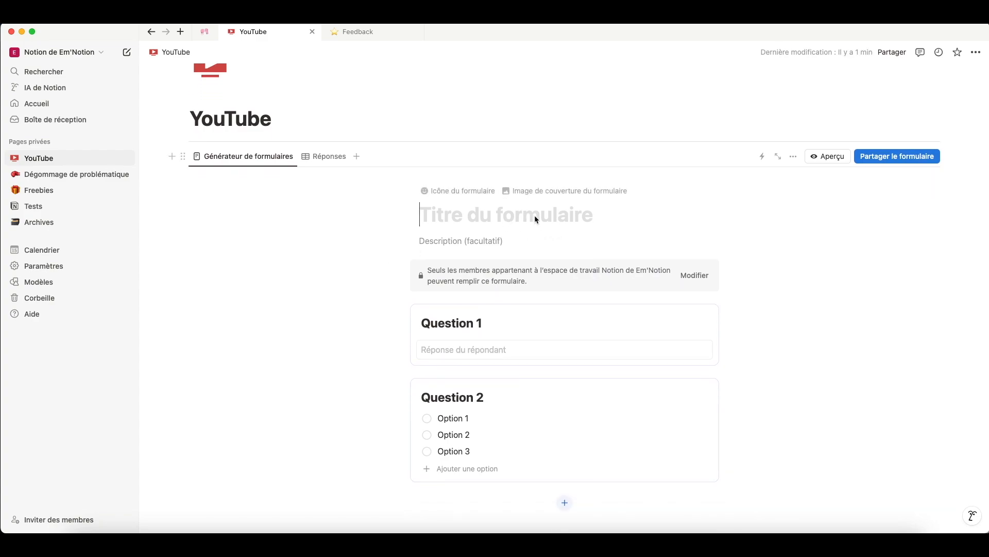
click(535, 219)
text(Formulair)
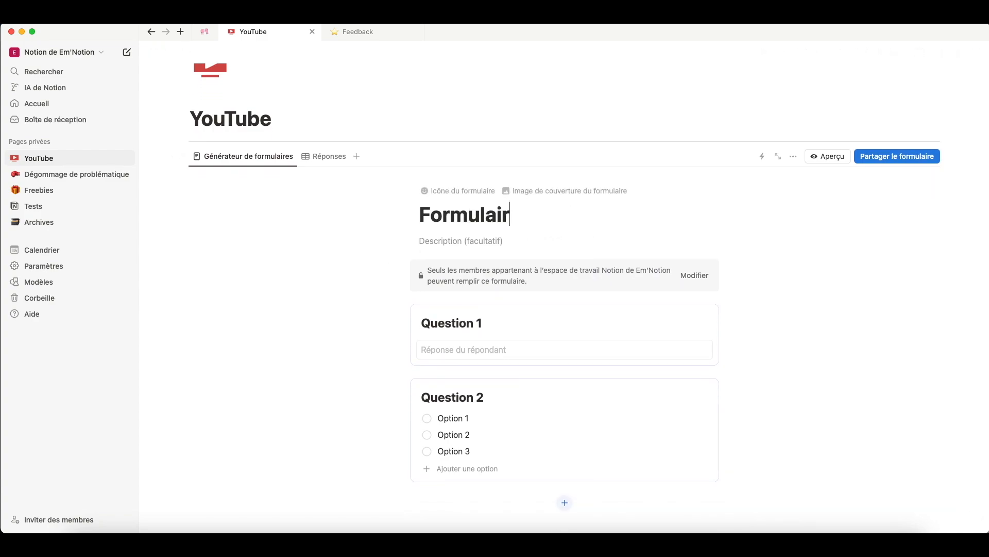
text(e Test)
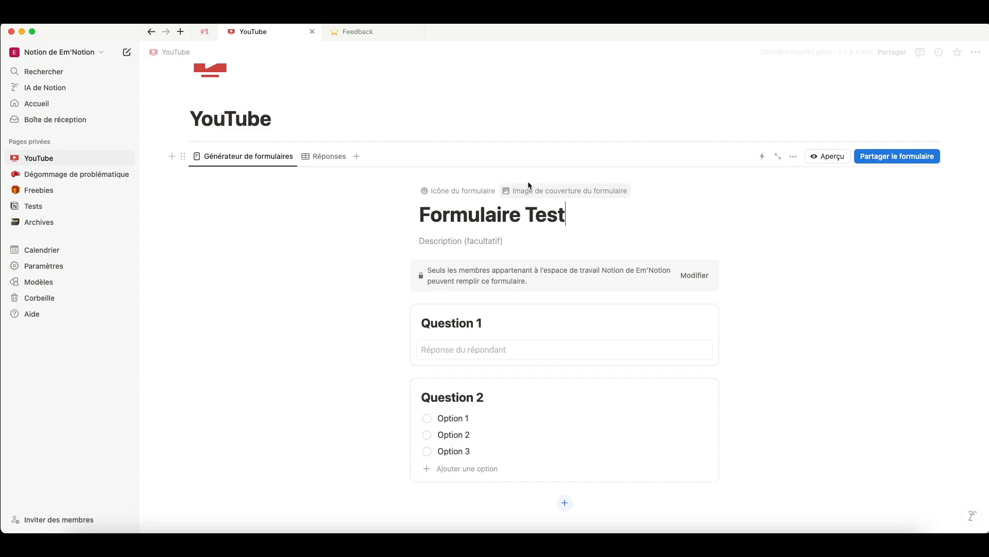
- Give the form the Notion logo icon and a solid blue cover
click(446, 192)
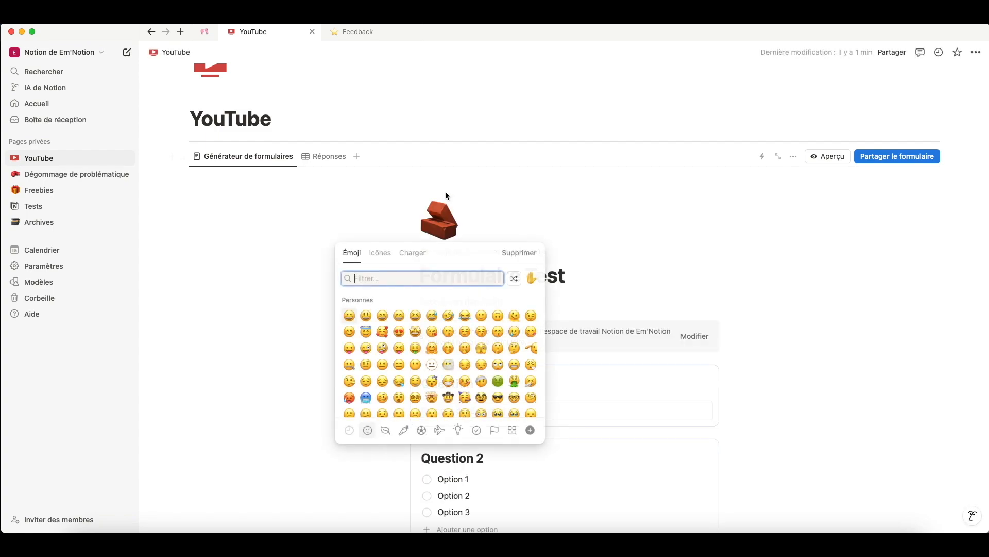
click(382, 254)
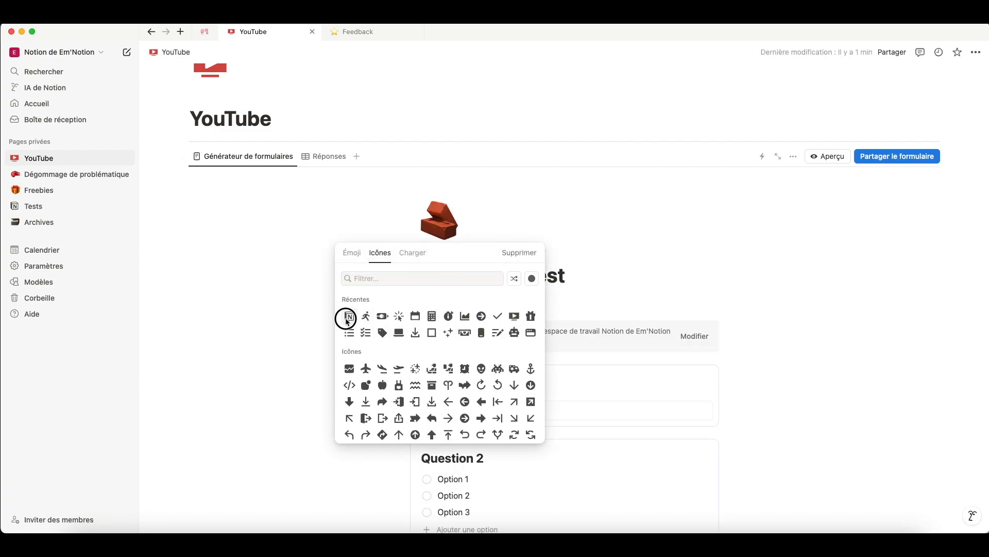
click(347, 319)
click(482, 251)
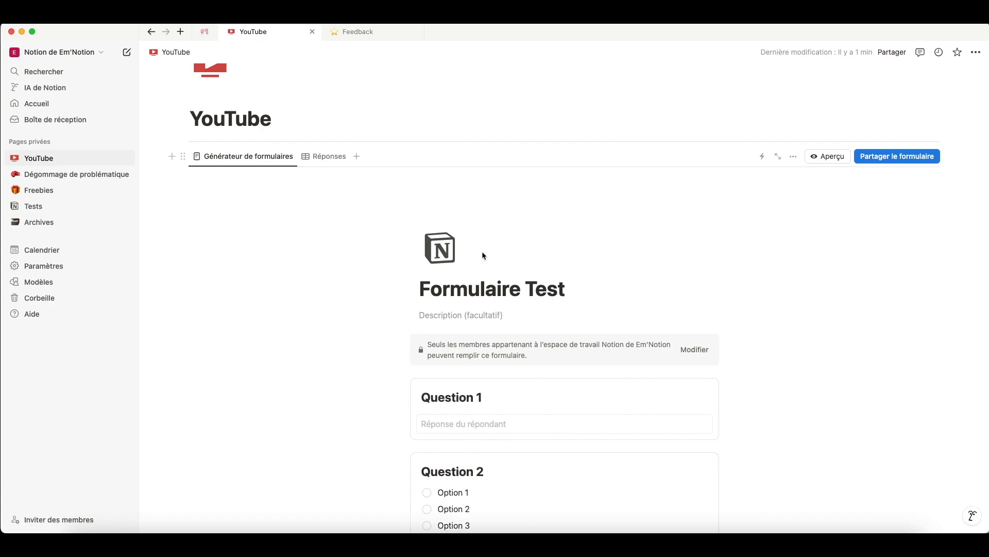
click(690, 182)
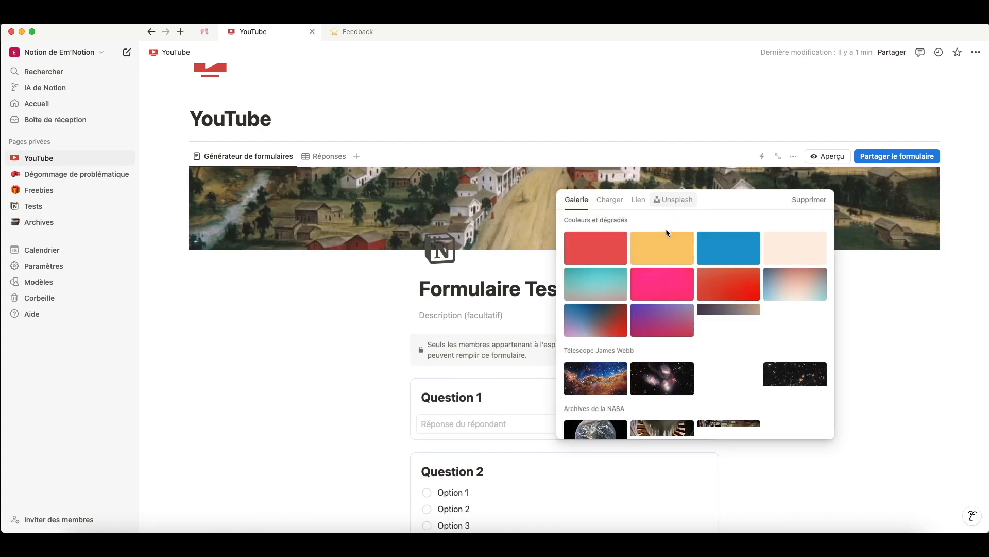
click(707, 258)
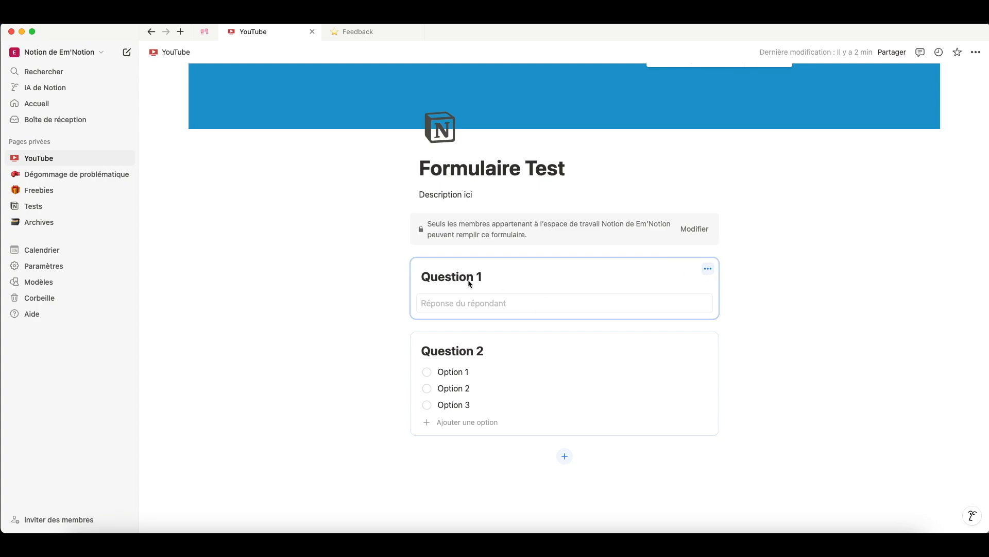
- Rename the first question as "Quel est ton nom ?"
click(708, 268)
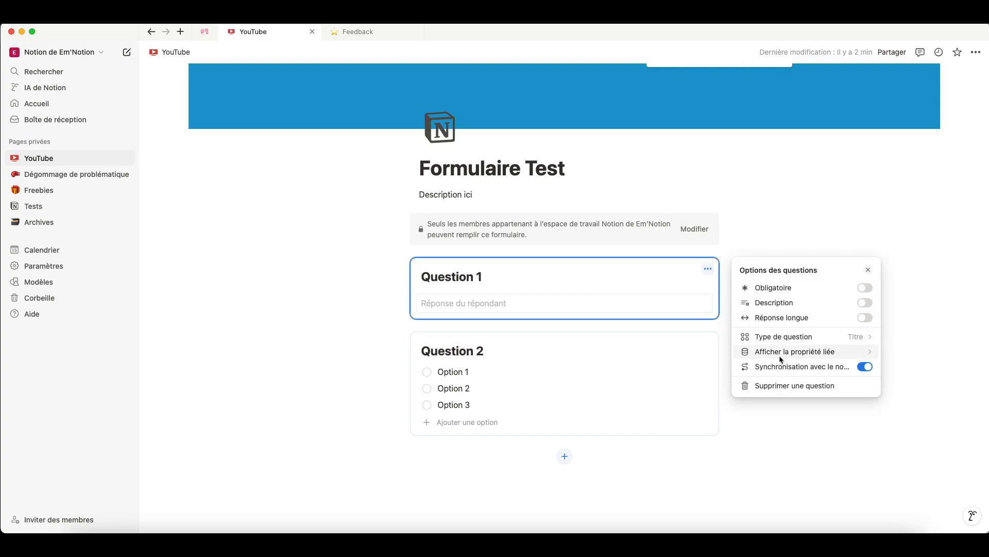
click(479, 279)
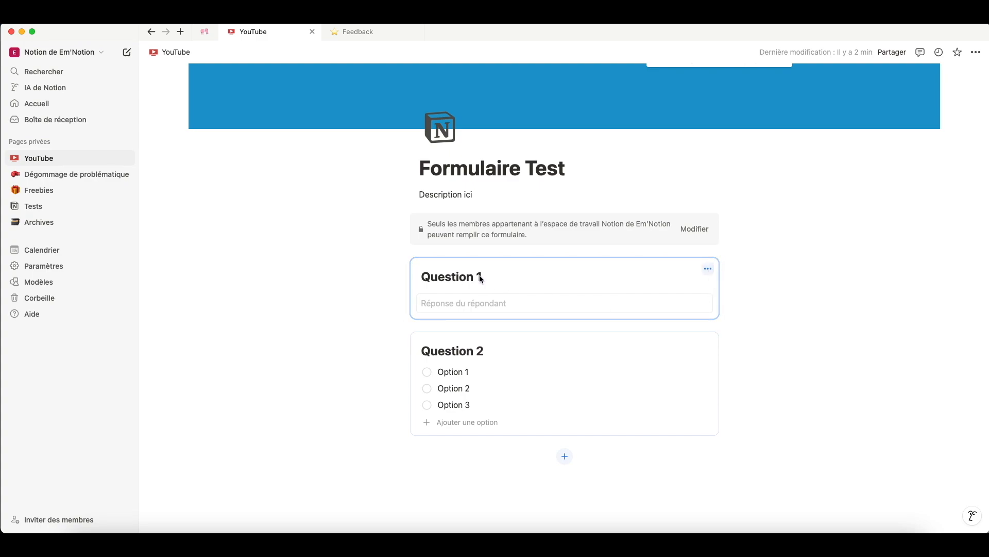
click(483, 278)
key(BackSpace)
key(BackSpace)
key(BackSpace)
key(BackSpace)
key(BackSpace)
key(BackSpace)
key(BackSpace)
key(BackSpace)
key(BackSpace)
key(BackSpace)
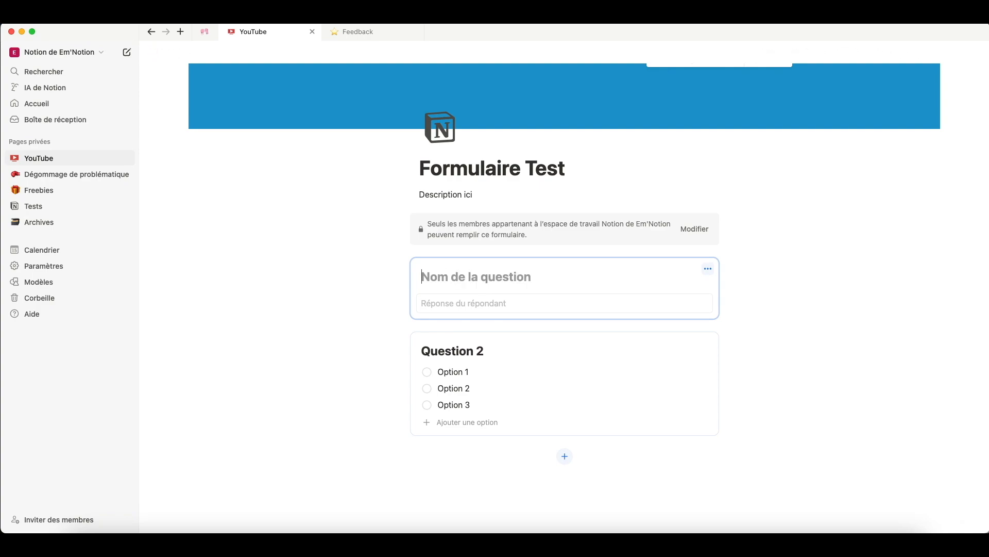
text(Quel est ton nom ?)
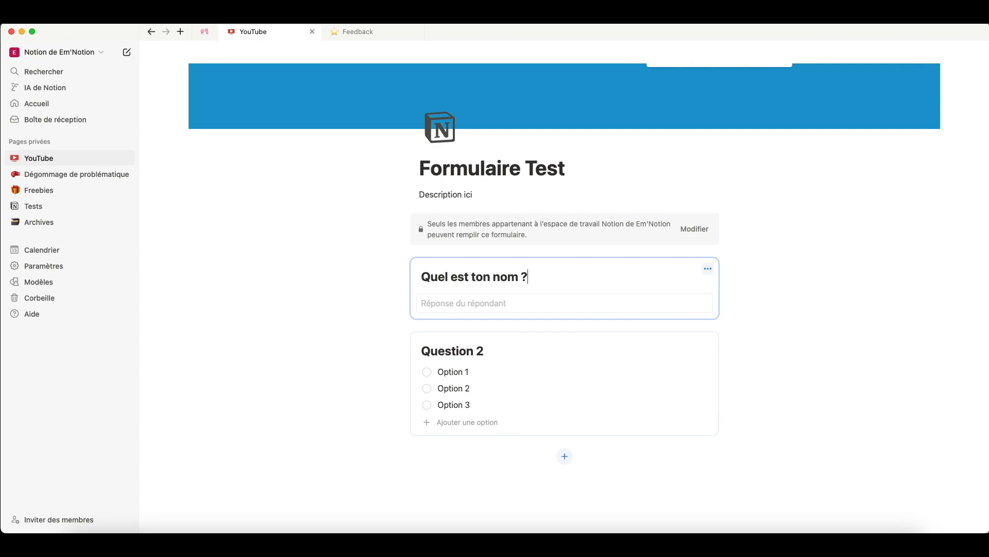
- Make the "Quel est ton nom ?" question mandatory (Obligatoire)
click(481, 292)
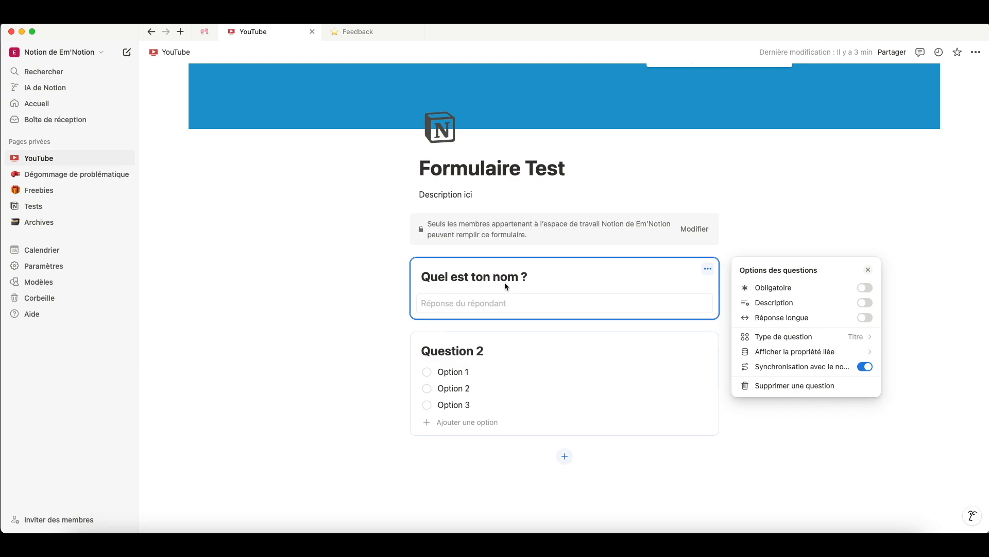
click(492, 347)
click(710, 269)
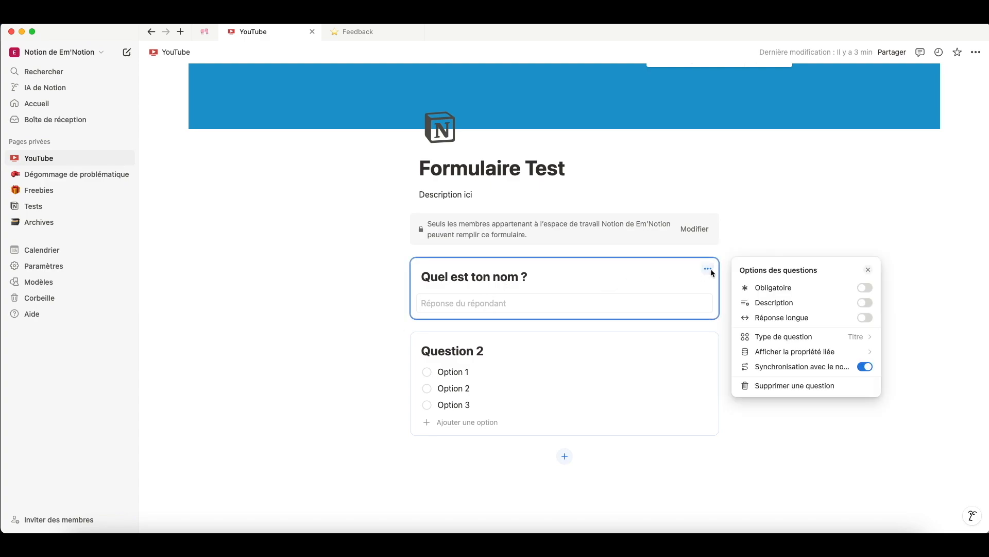
click(867, 289)
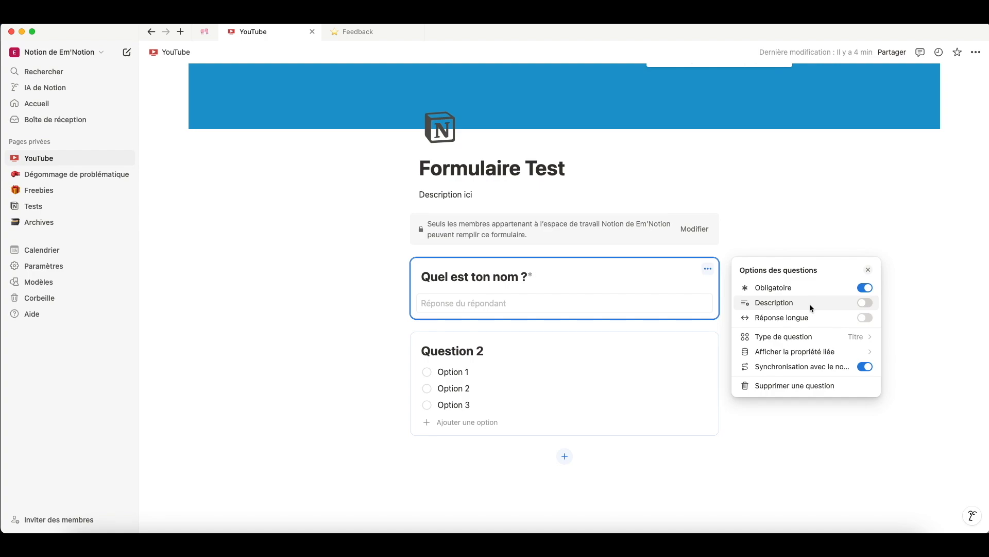
- Enable a description on the name question and enter "Pour savoir qui c'est :)"
click(864, 304)
click(493, 298)
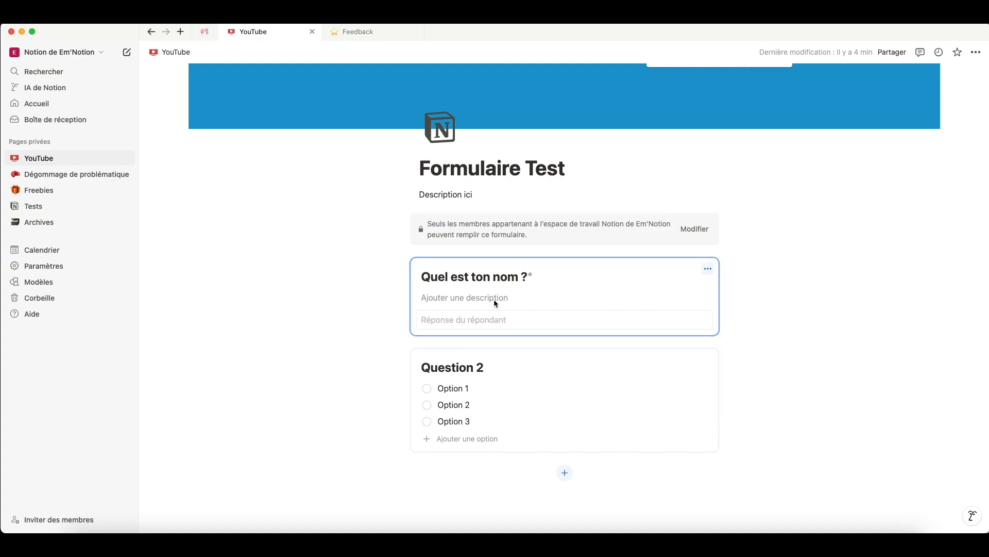
text(Pour sav)
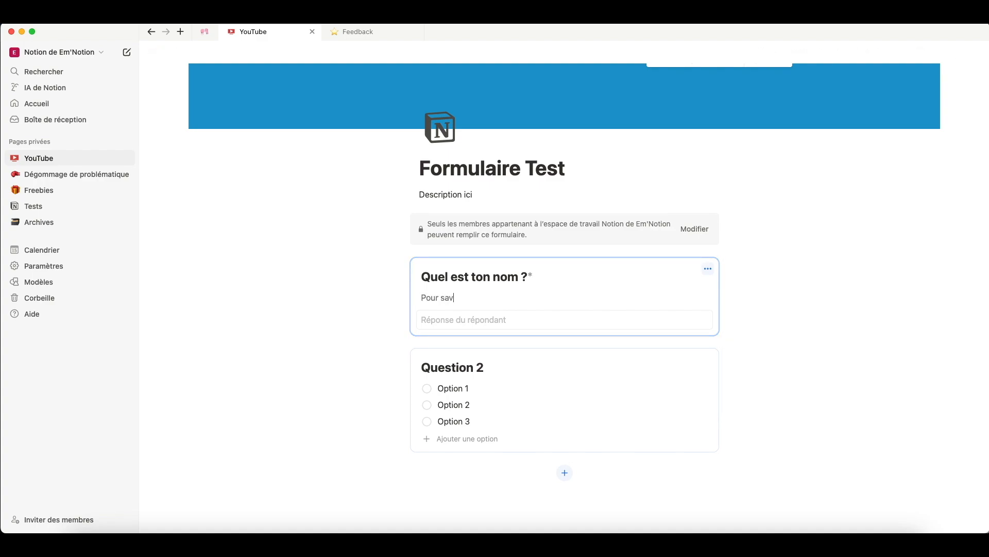
text(oir qui c'est :))
click(531, 314)
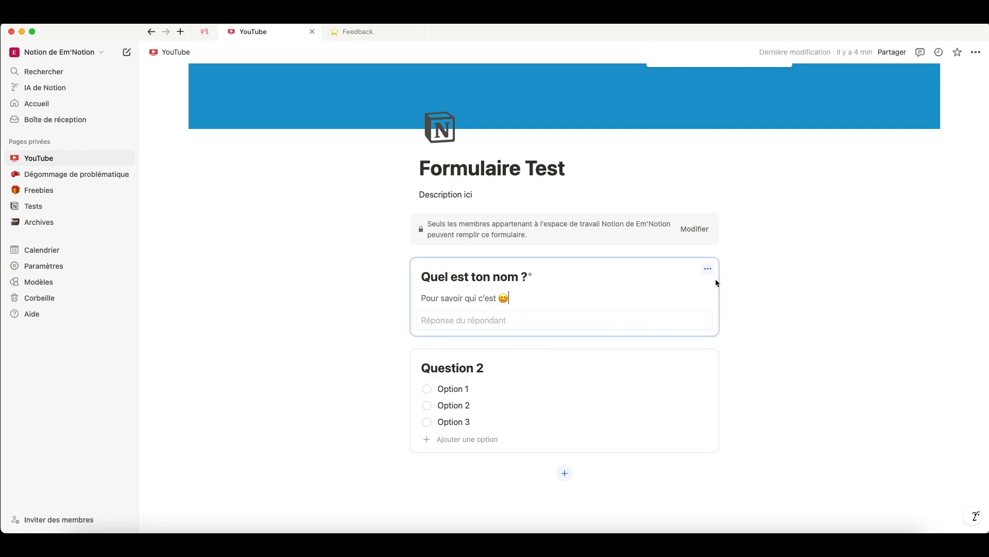
- Try the long answer option (Réponse longue) on the name question
click(709, 270)
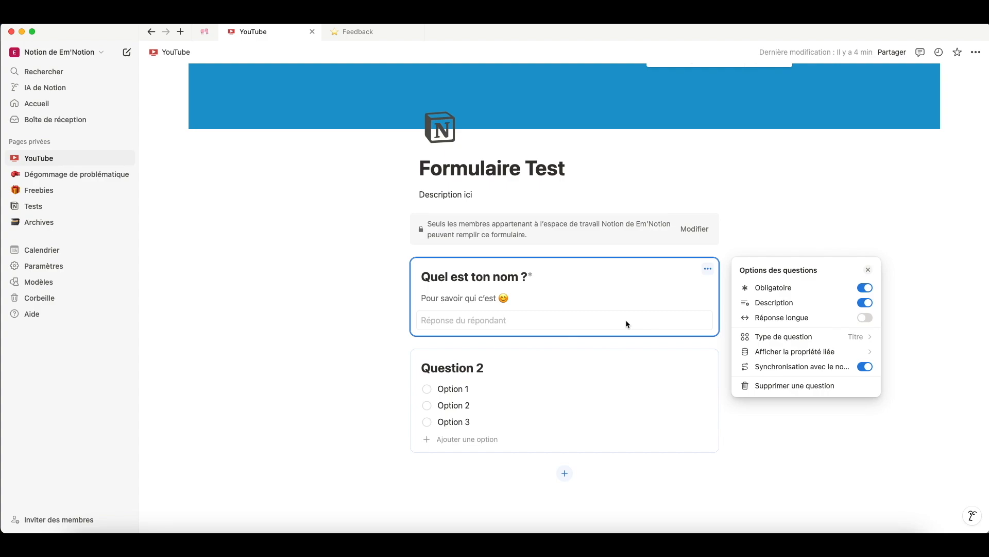
click(867, 317)
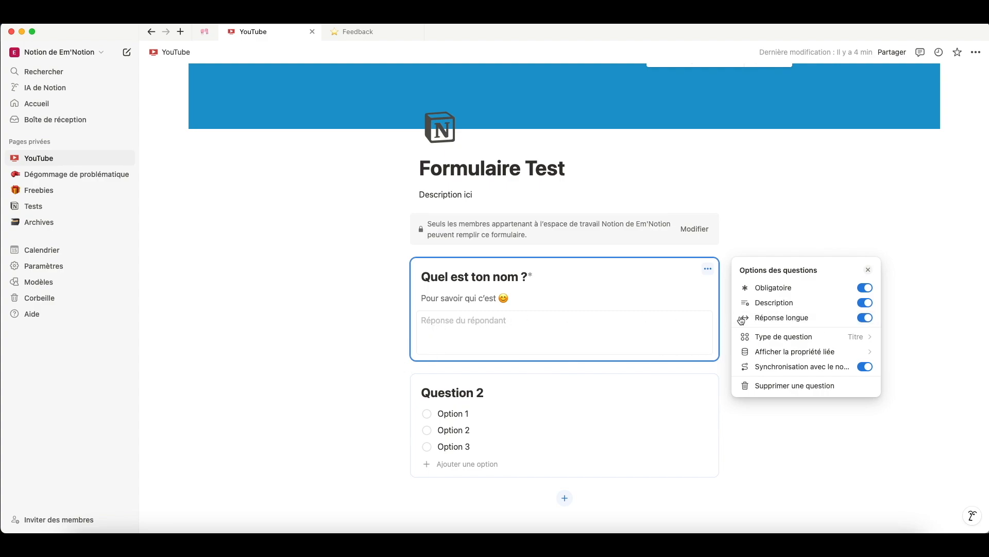
click(867, 317)
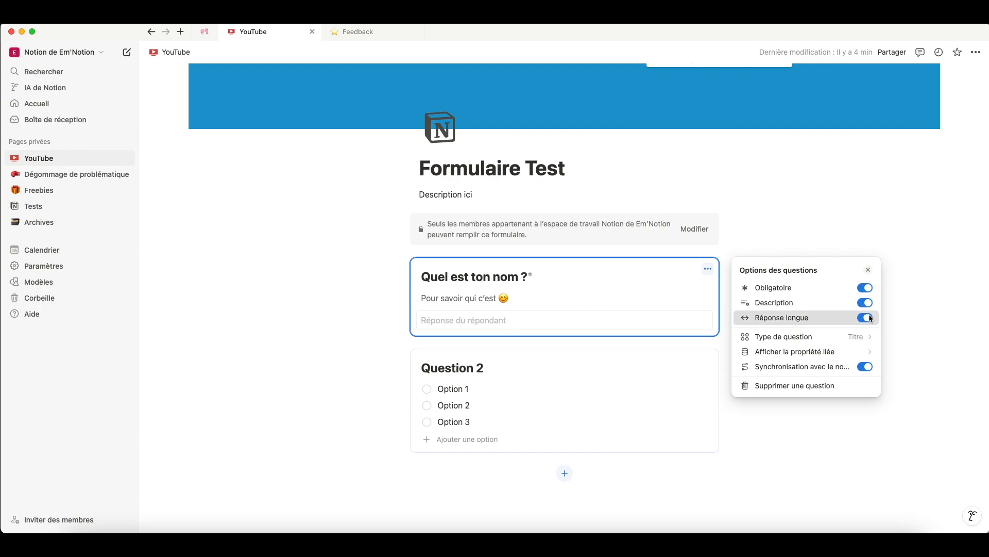
- Review the available question types and the linked database property of the name question
click(791, 342)
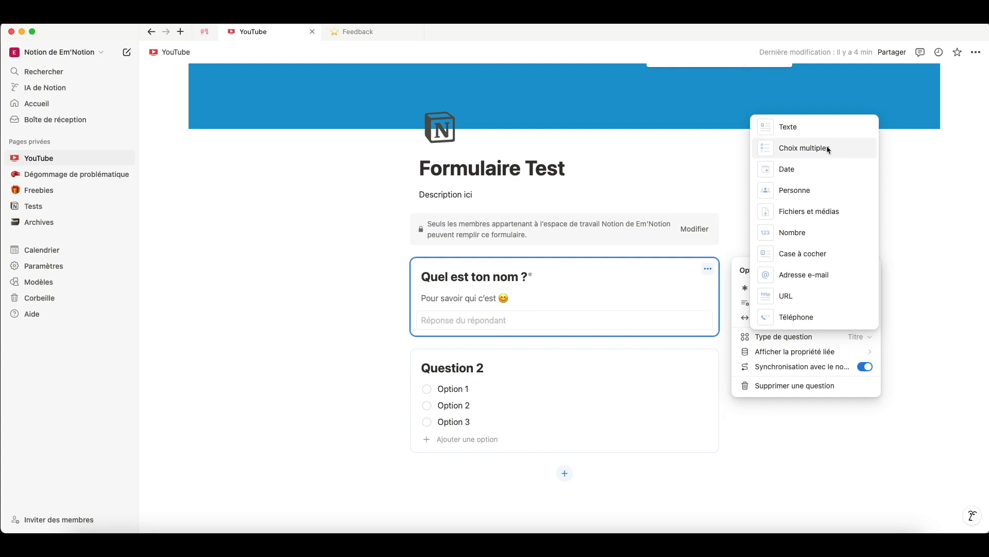
click(853, 352)
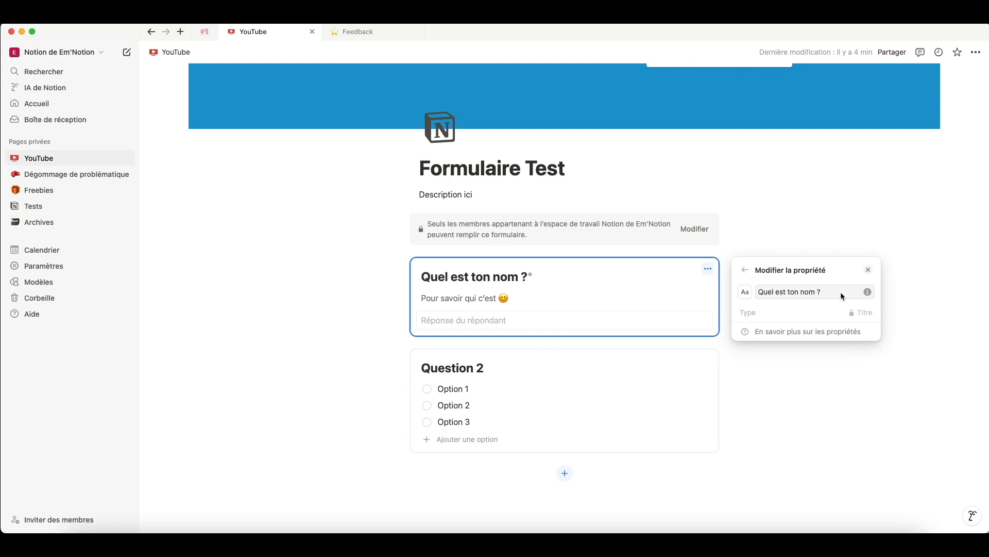
click(793, 234)
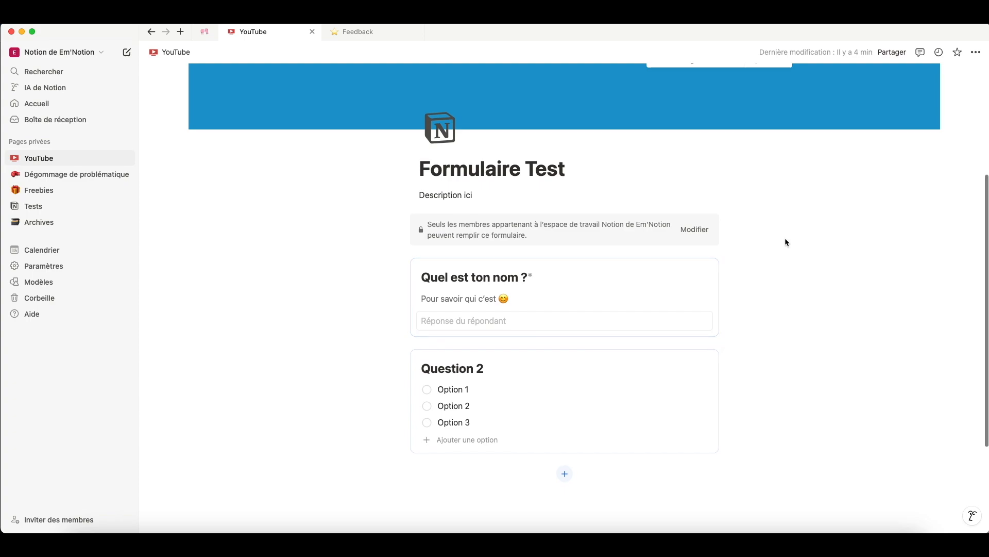
- Compare the question's name in the form builder with its column heading in the Réponses table
scroll(592, 149, up, 5)
click(333, 230)
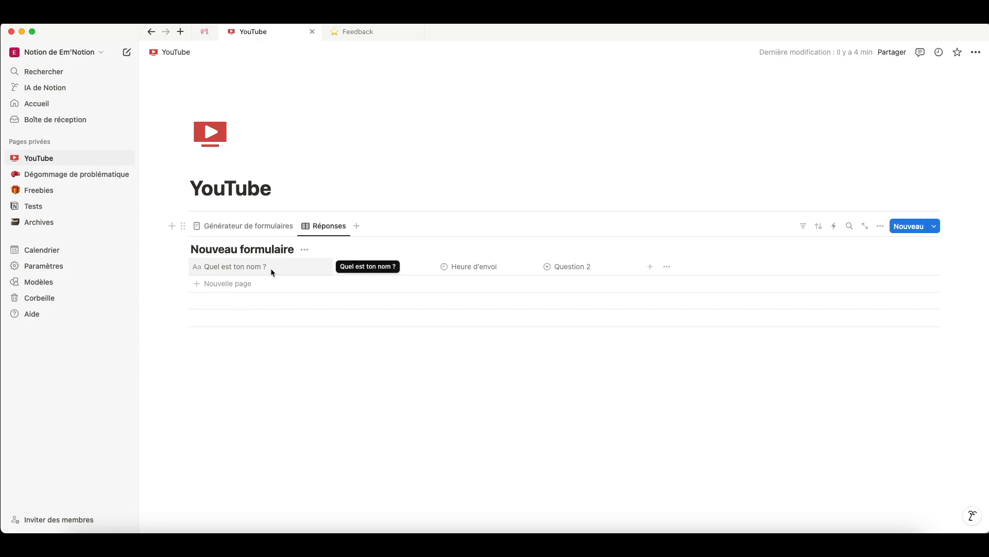
click(261, 229)
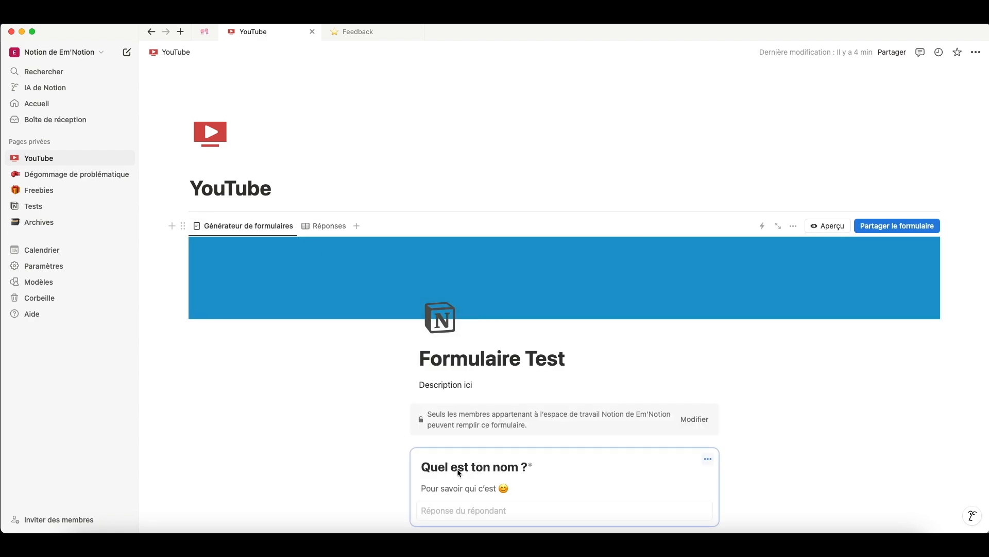
click(322, 227)
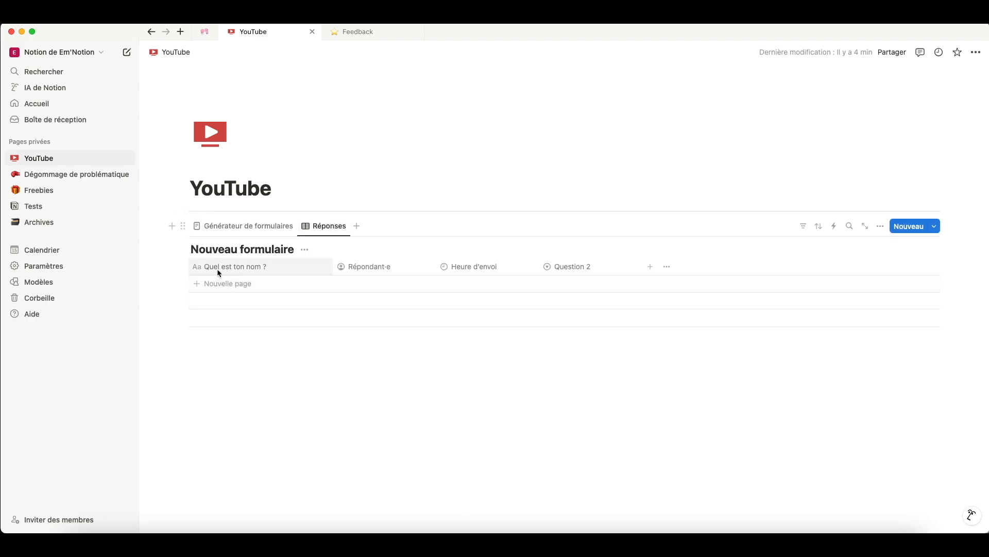
click(253, 225)
- Turn off the synchronisation between the name question's title and its linked database property
scroll(548, 258, down, 5)
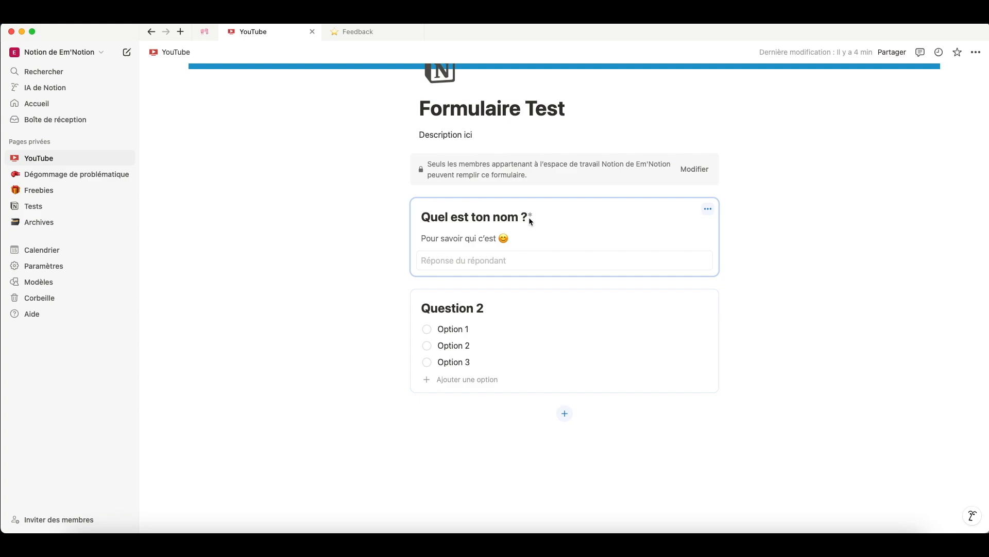
click(712, 210)
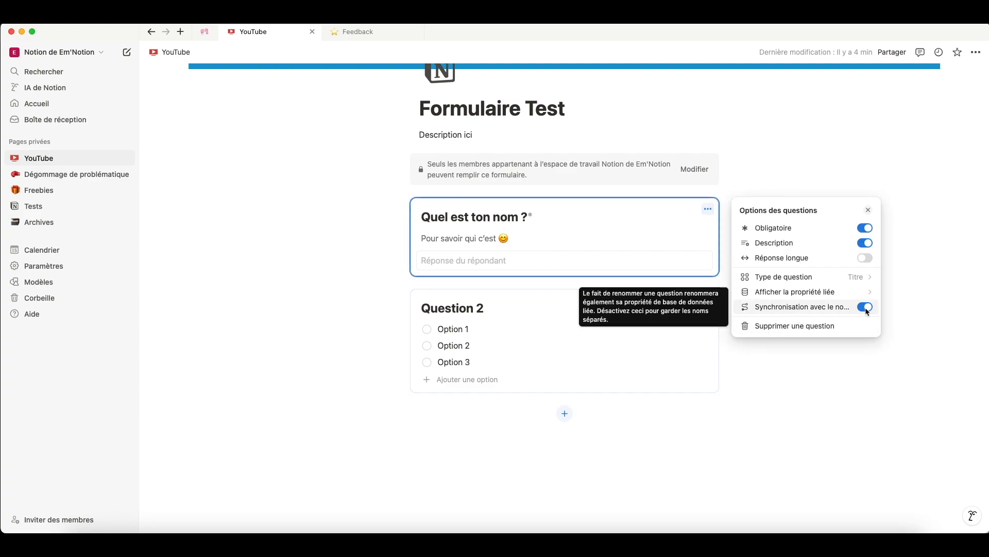
click(865, 307)
- Rename the "Quel est ton nom ?" question as "Nom?" in the form builder
click(521, 217)
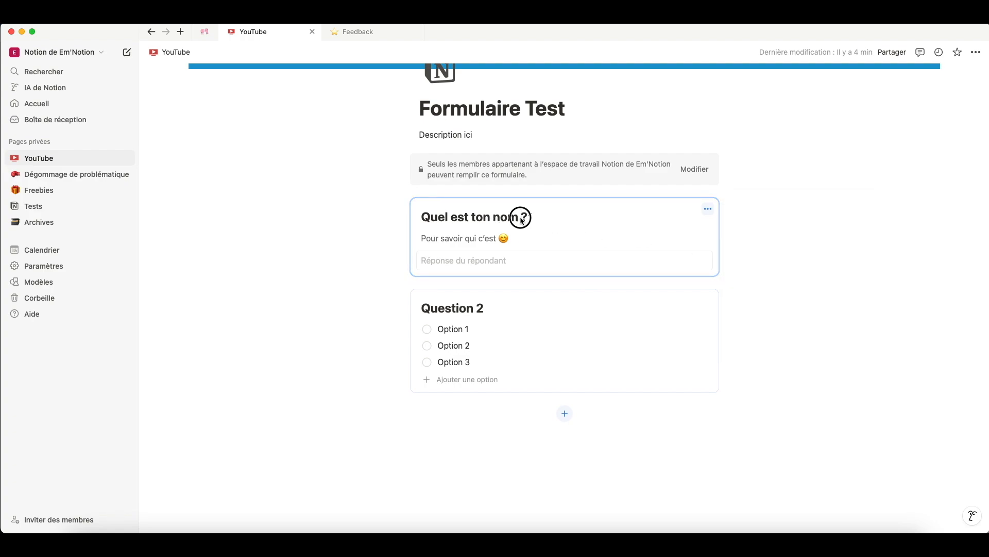
drag(527, 218, 424, 223)
text(N)
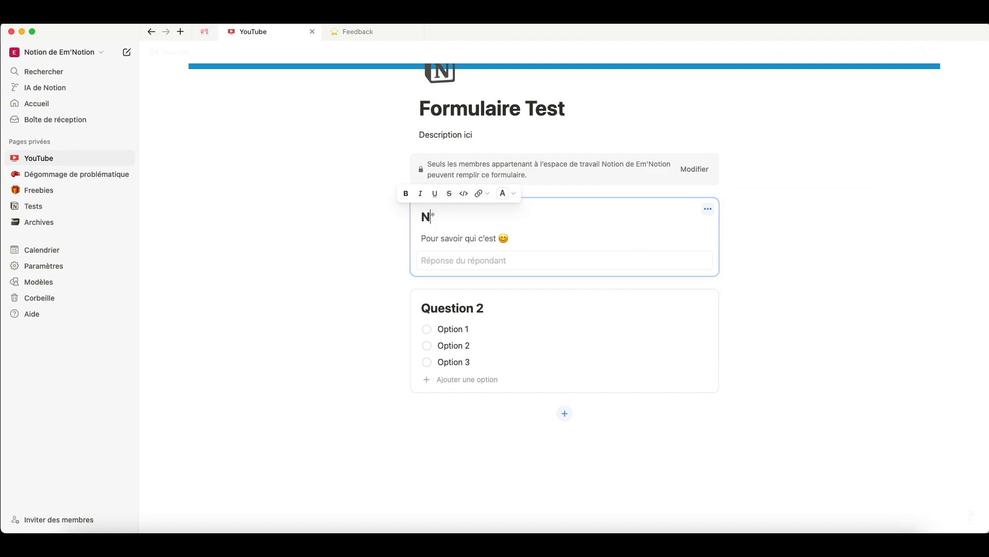
text(om?)
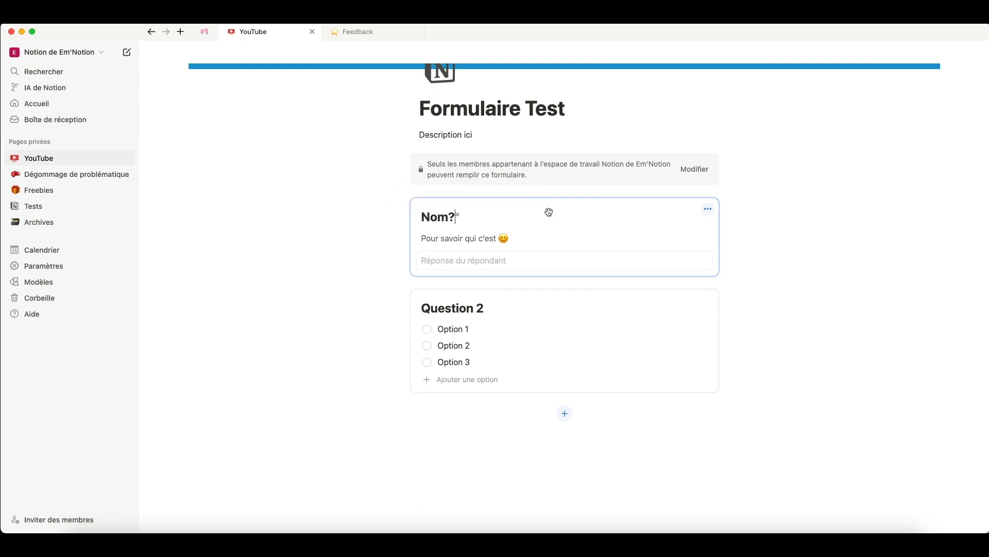
- Rename the title column of the Réponses table as "Nom?"
scroll(610, 213, up, 5)
click(325, 192)
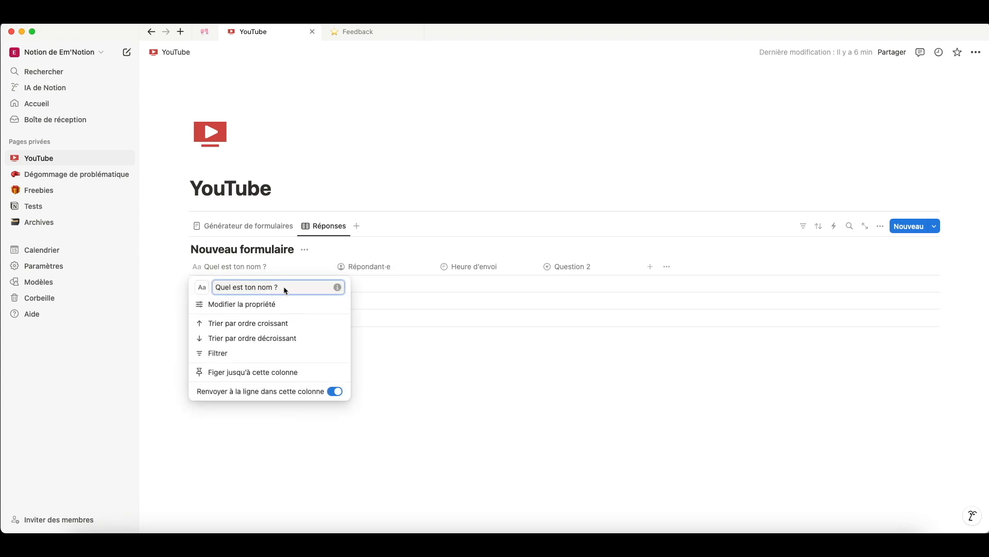
triple_click(286, 288)
text(Nom?)
click(393, 283)
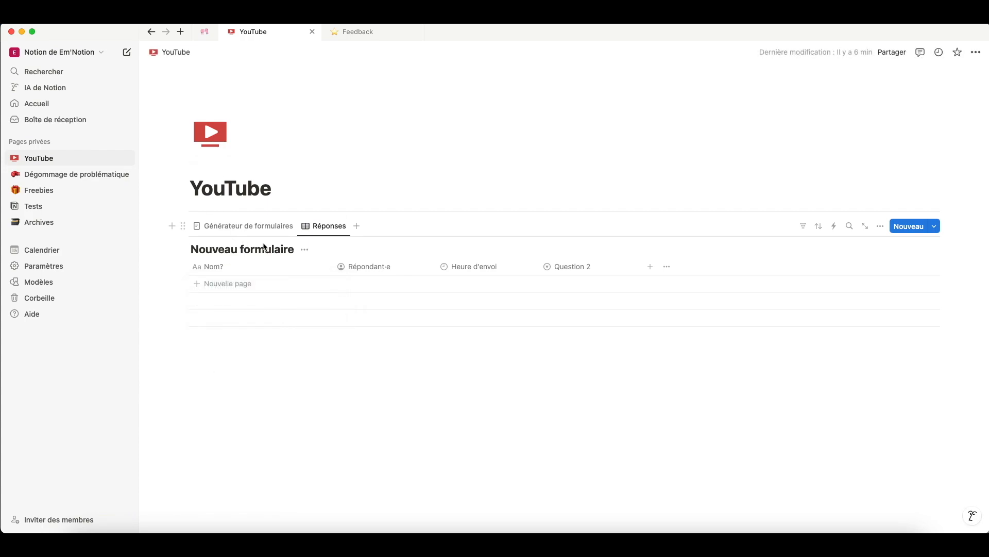
- Set the name question's title in the form builder to "Quel est ton nom ?" and compare it with its column heading in Réponses
click(260, 226)
scroll(463, 360, down, 3)
drag(458, 363, 386, 362)
text(Quel est ton nom ?)
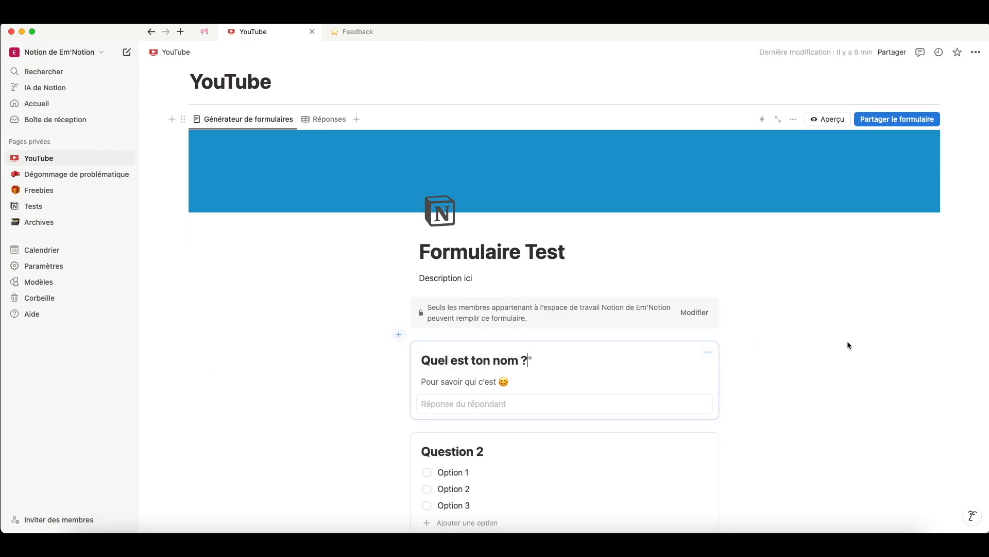
click(845, 342)
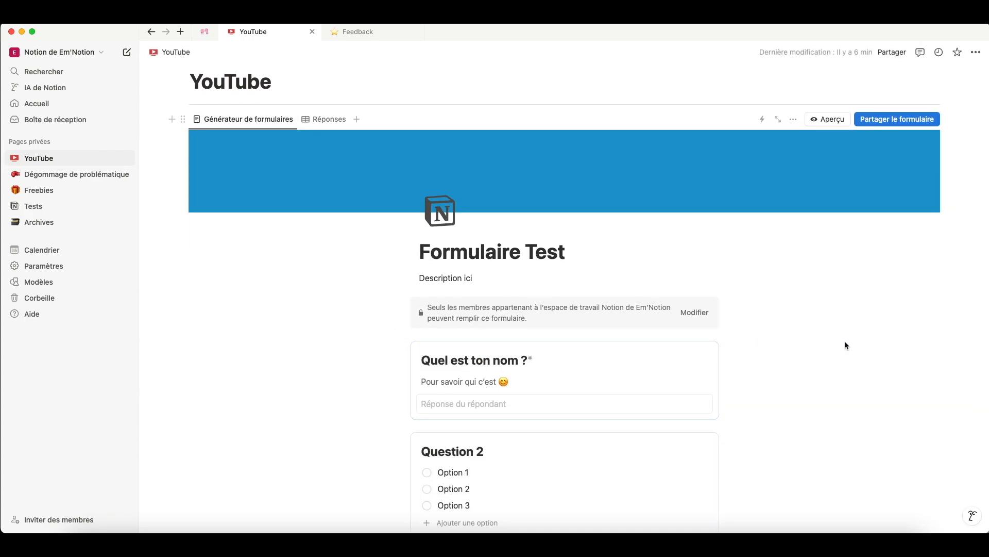
click(326, 122)
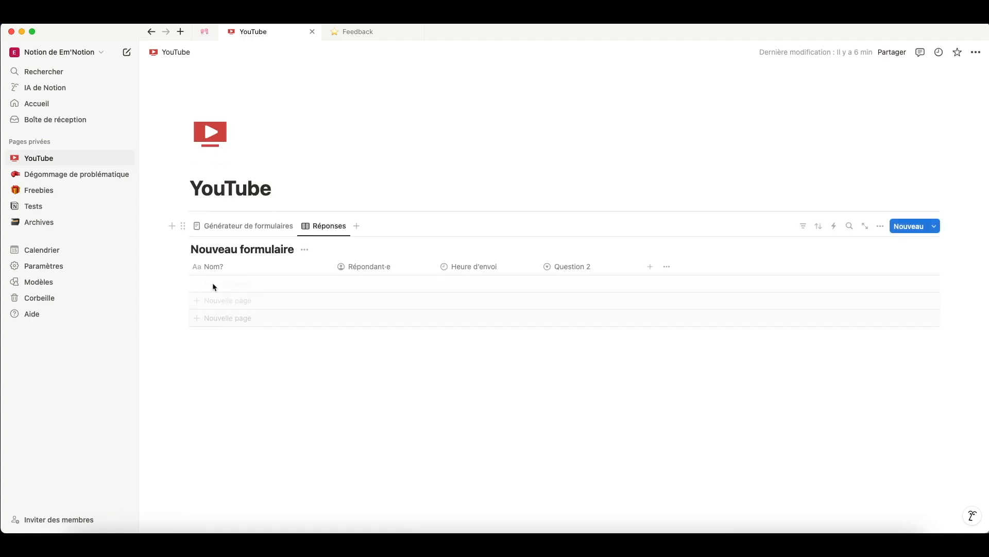
click(248, 227)
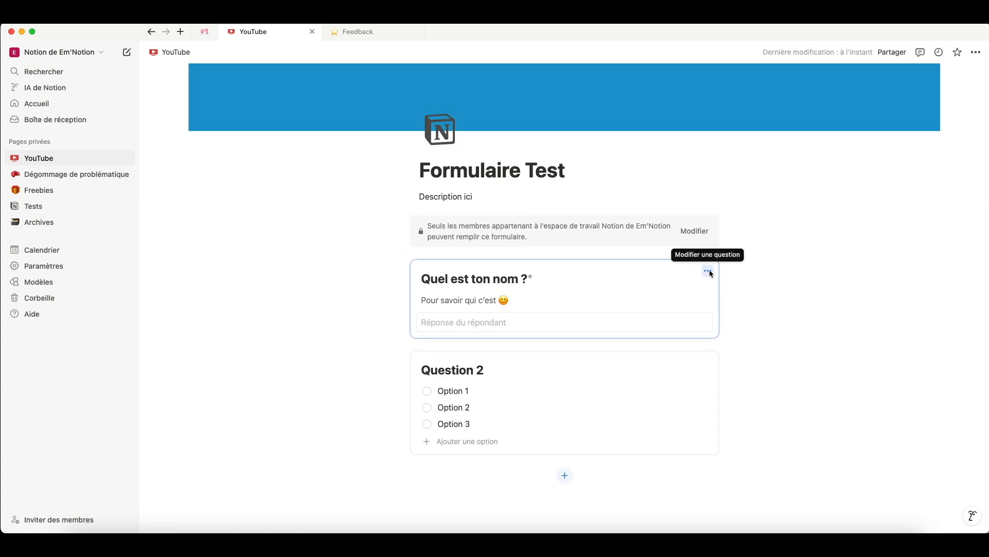
- Turn the name question's synchronisation with its linked property name back on
click(709, 270)
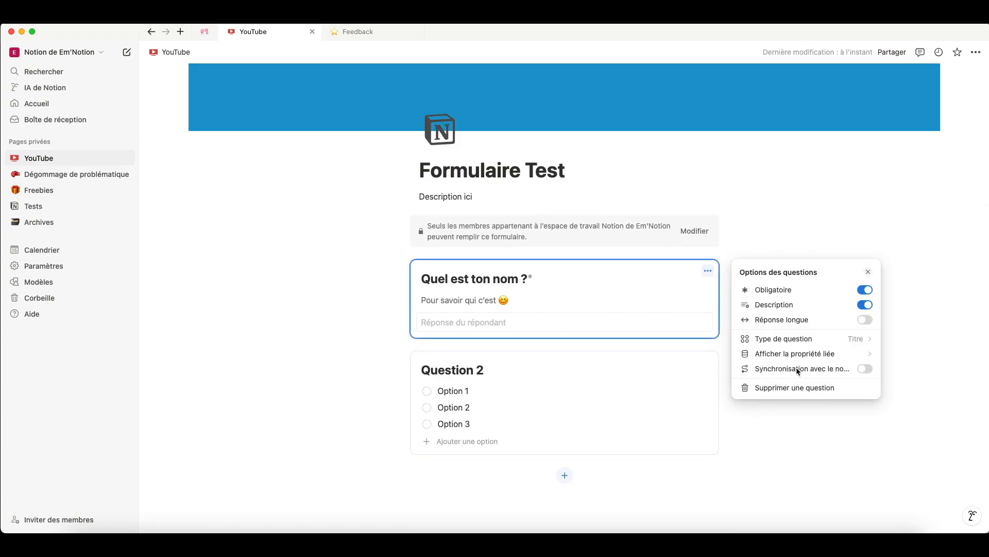
click(866, 368)
click(810, 211)
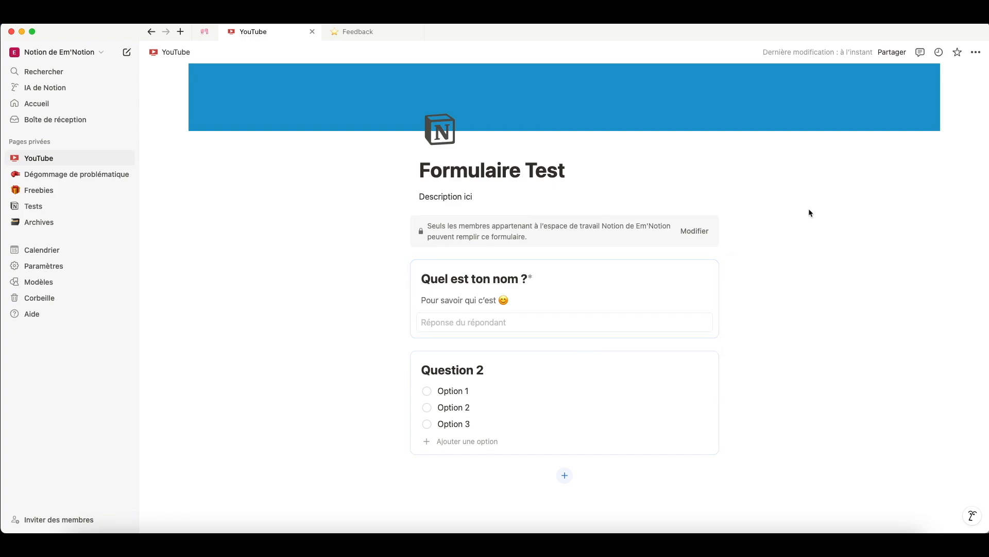
scroll(503, 289, up, 3)
scroll(503, 290, down, 2)
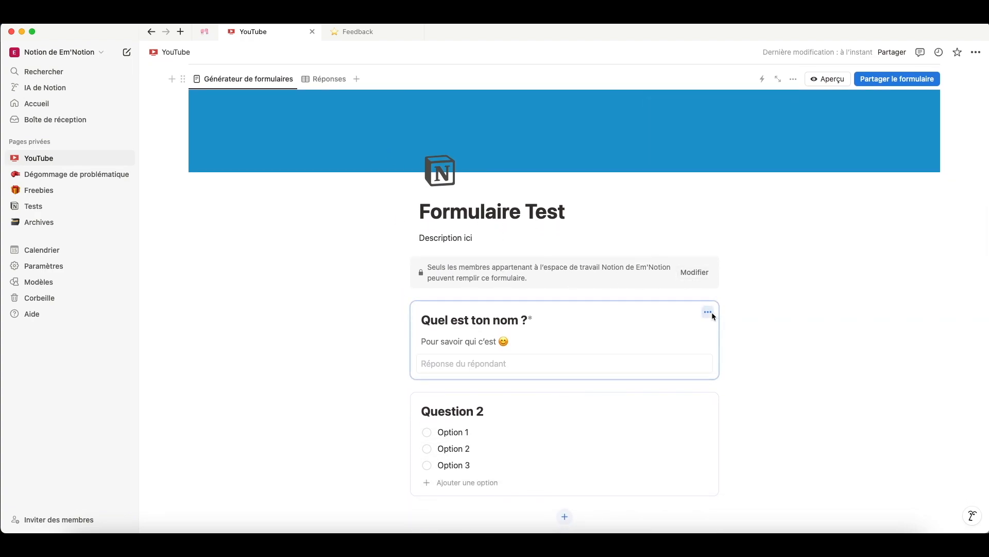
- Review the name question's synchronisation option and the column headings of the Réponses table
click(711, 312)
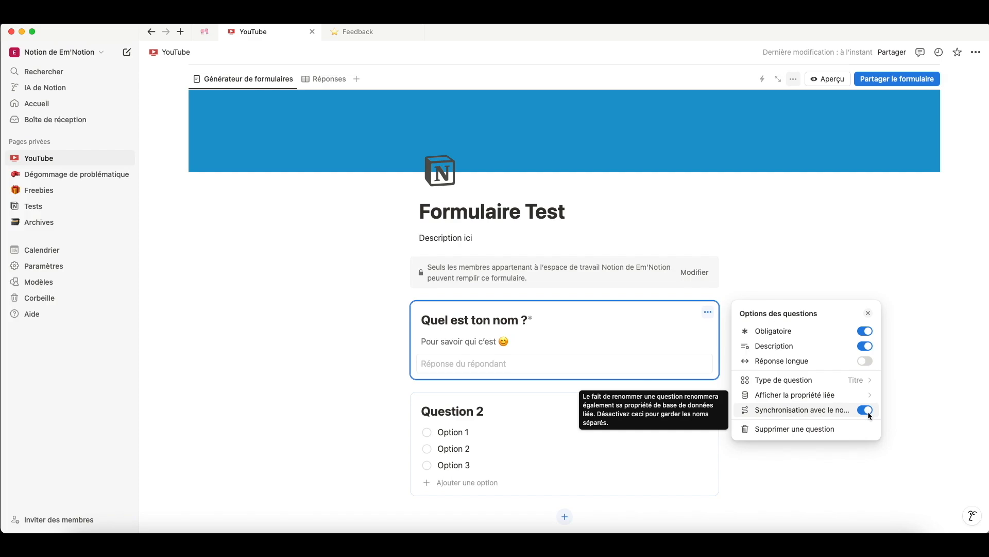
click(673, 313)
scroll(257, 135, up, 2)
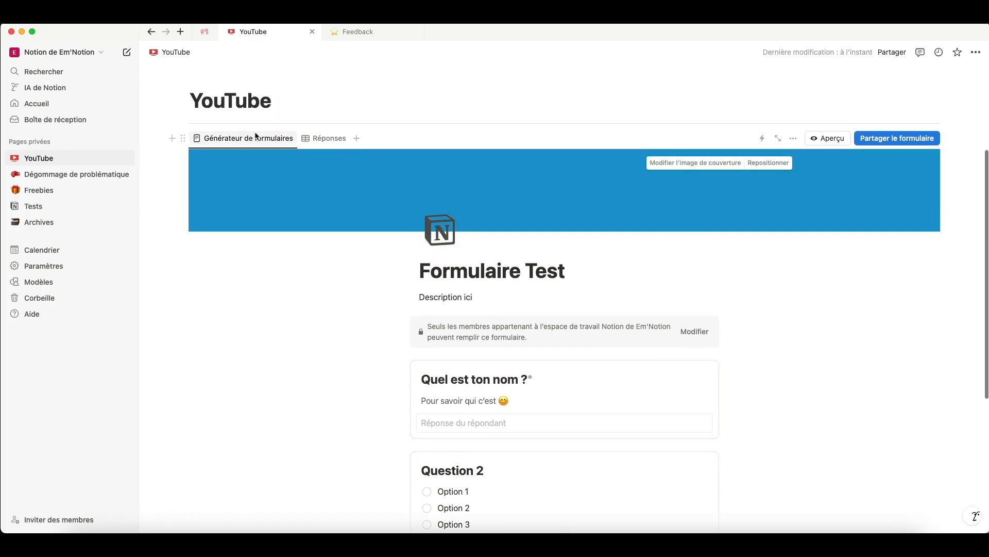
click(325, 139)
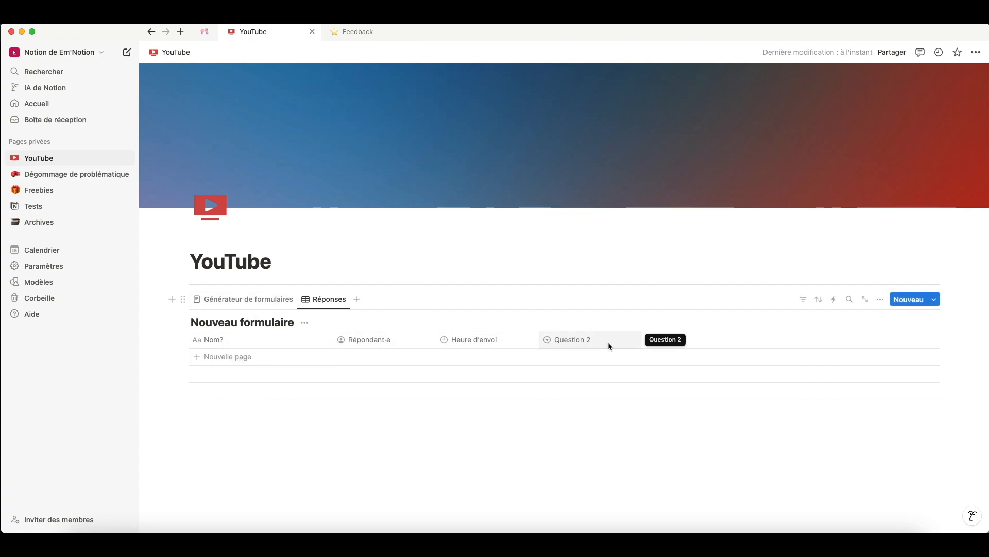
click(246, 299)
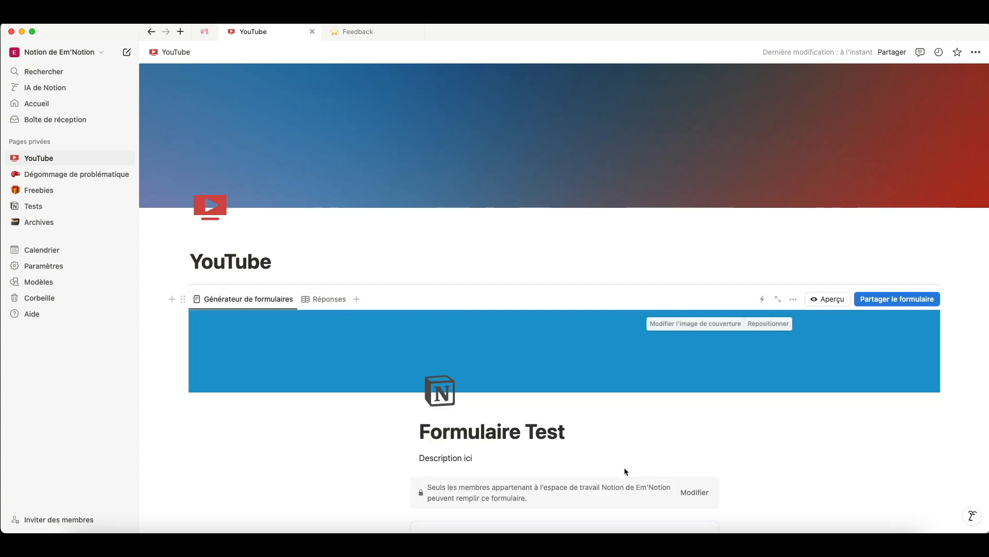
- Format the title "Quel est ton nom ?" in the form builder as bold, italic and underlined
scroll(567, 468, down, 2)
scroll(553, 469, down, 3)
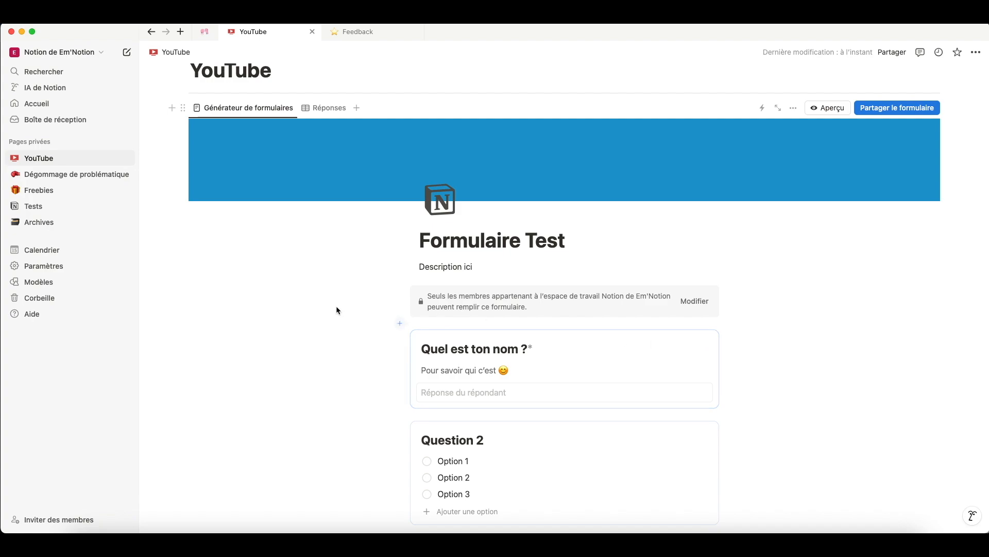
scroll(338, 309, up, 2)
scroll(336, 307, down, 3)
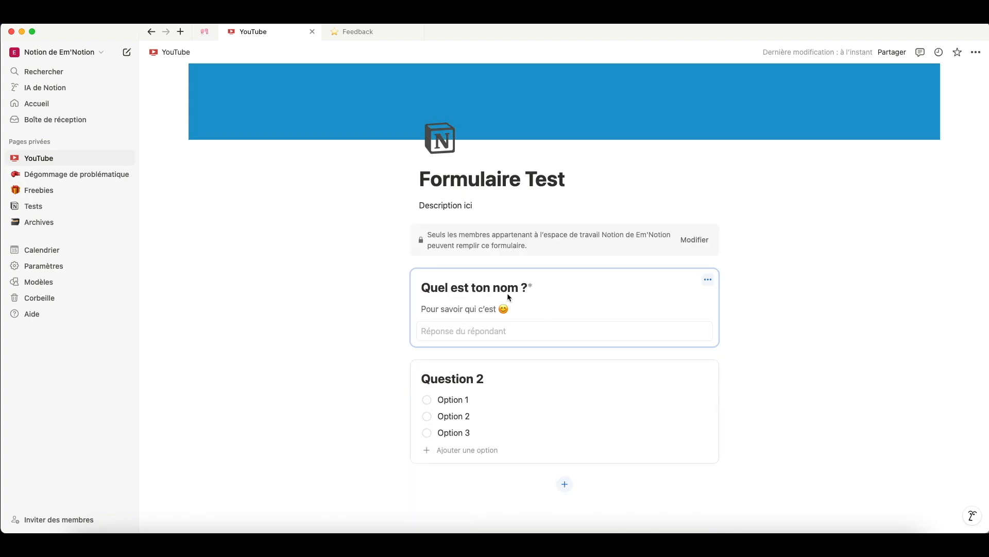
drag(527, 288, 418, 288)
click(406, 264)
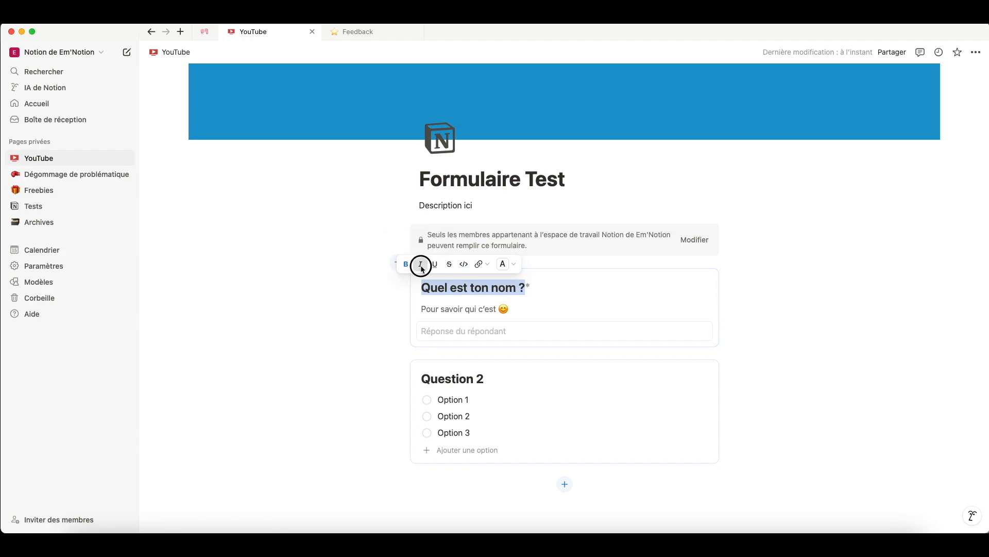
click(421, 264)
click(435, 265)
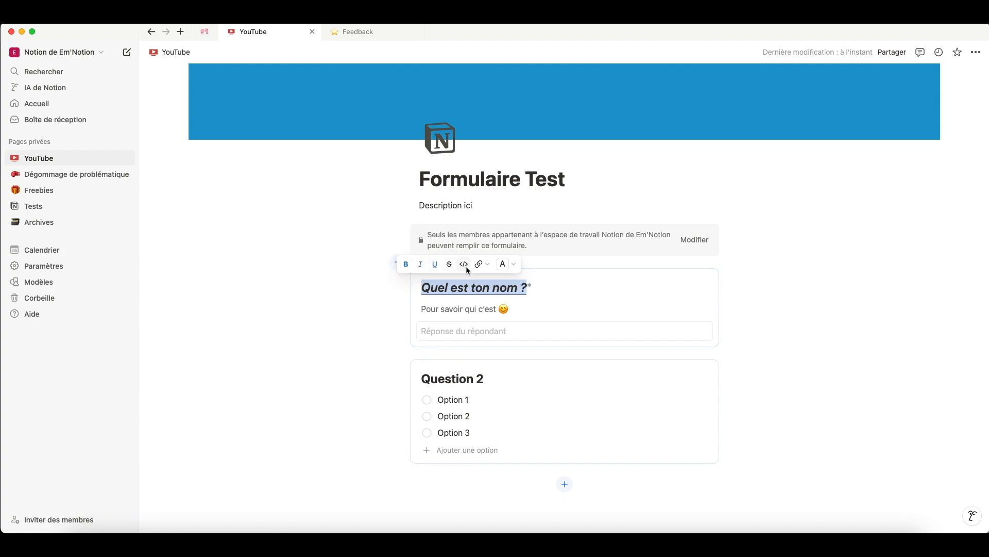
- Colour the text of the name question's title red and give it a light blue background
click(514, 264)
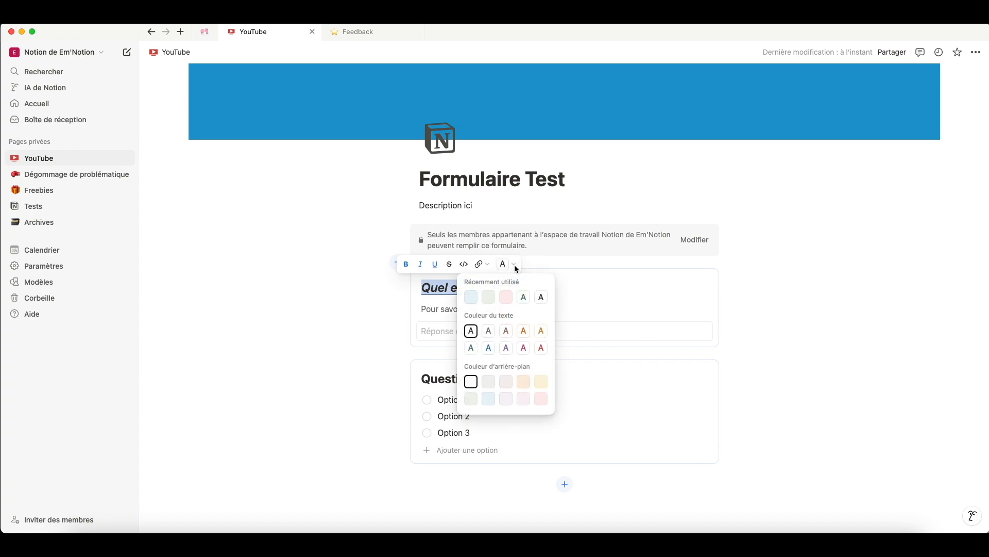
click(540, 348)
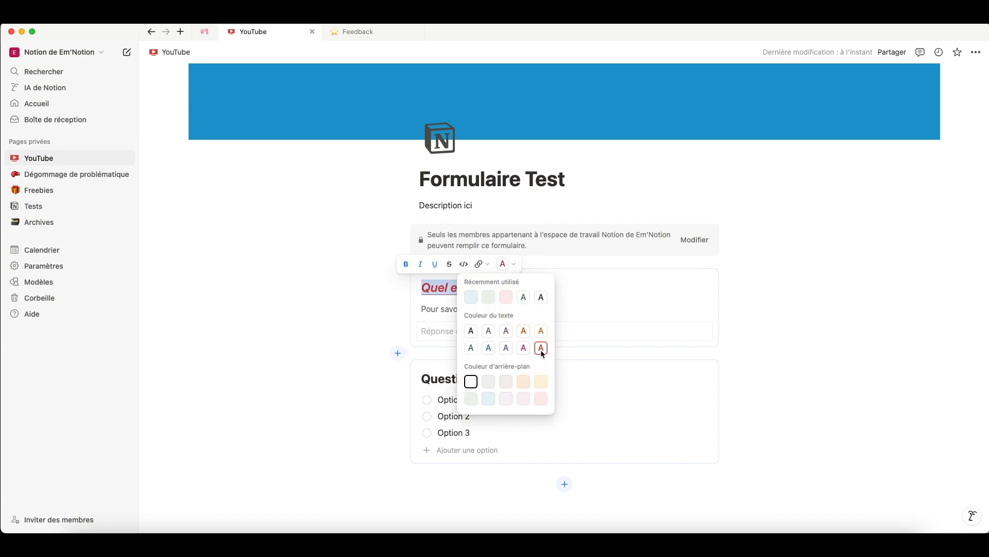
click(599, 274)
click(512, 265)
click(644, 290)
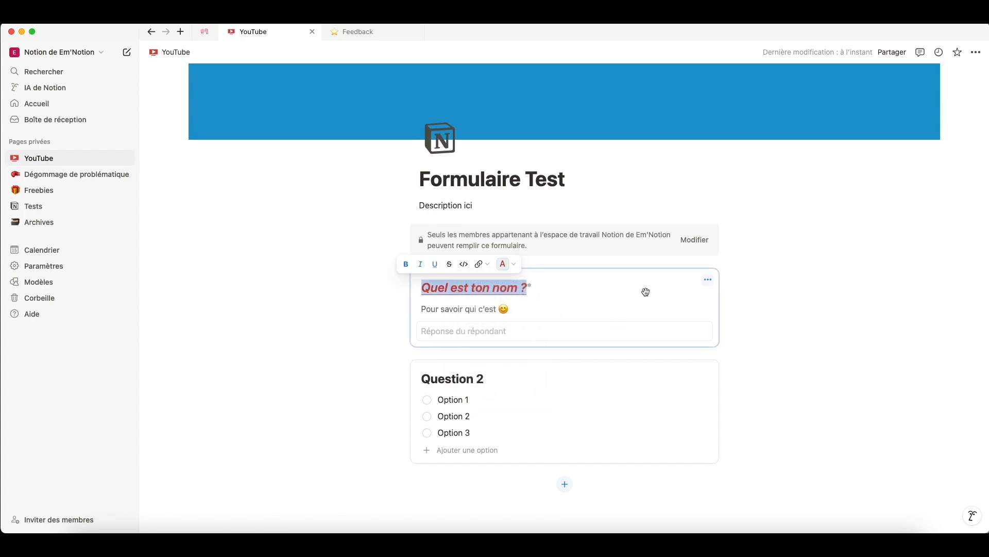
- Set the name question's description "Pour savoir qui c'est" in italics, keeping it without underline and in the default colour
click(708, 280)
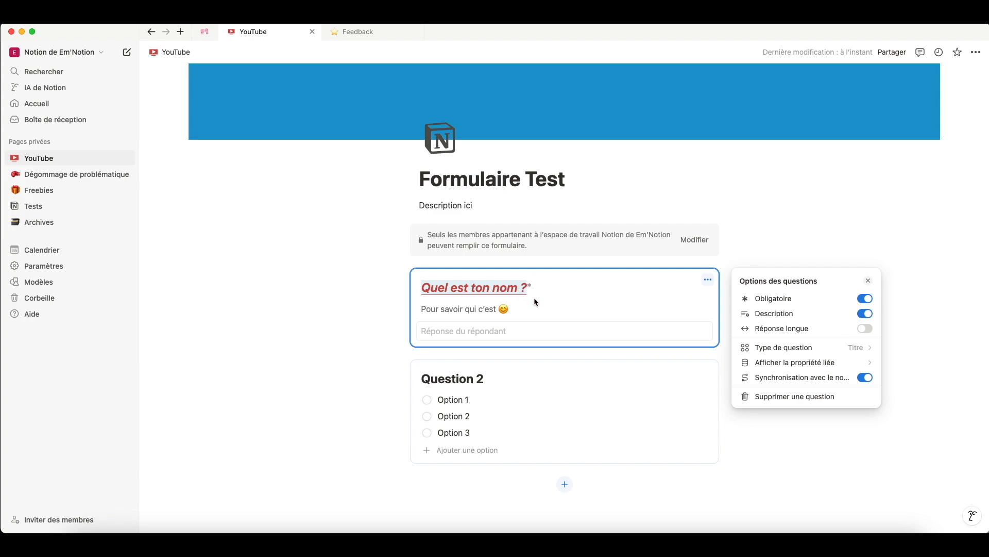
click(453, 309)
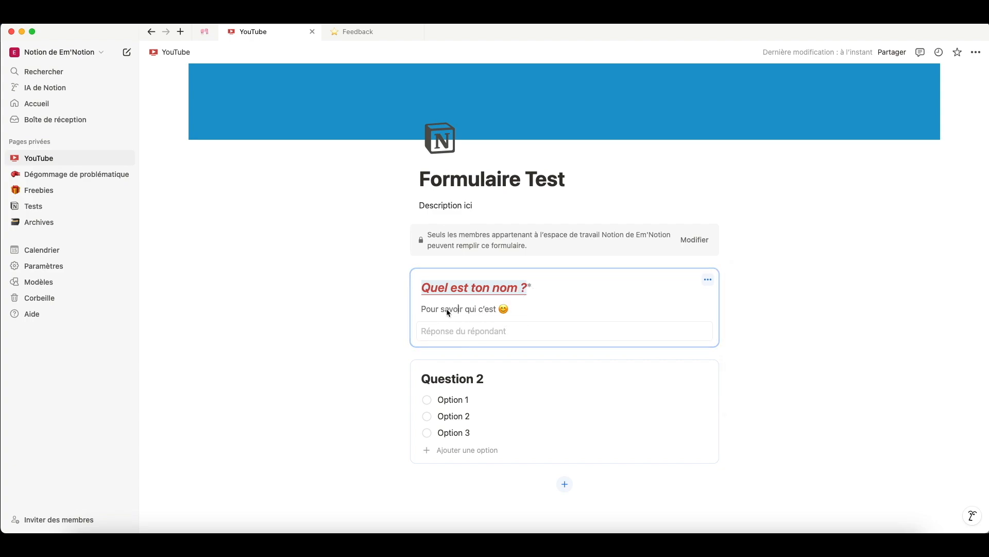
drag(422, 309, 509, 311)
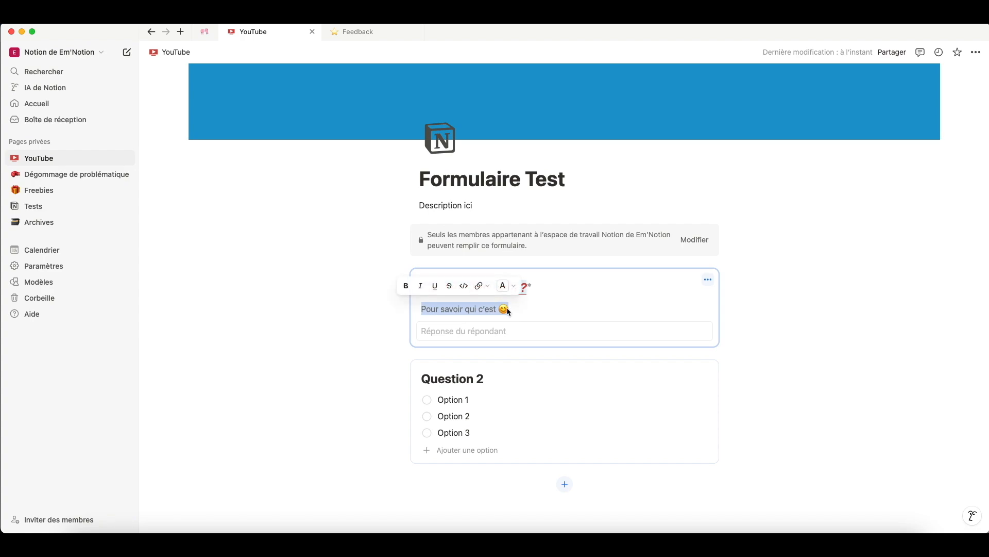
click(436, 286)
click(436, 287)
click(420, 286)
click(513, 286)
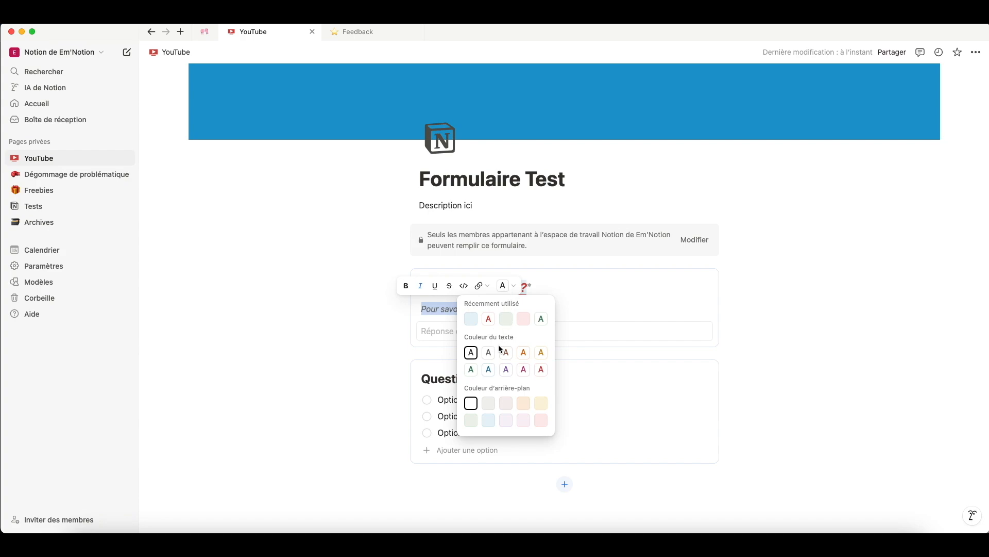
click(637, 291)
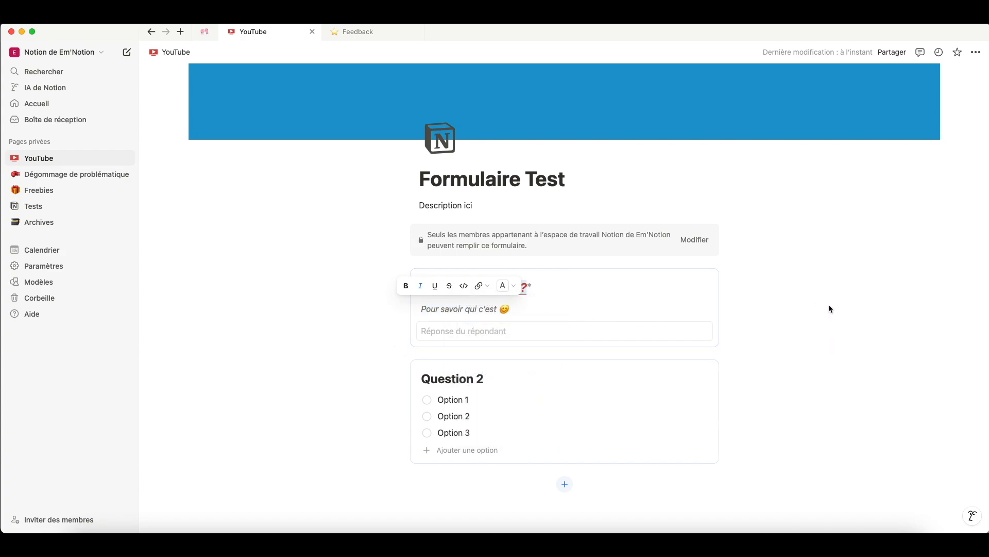
click(659, 328)
- Delete Question 2 from the form and add a question of type Adresse e-mail in its place
scroll(724, 361, down, 3)
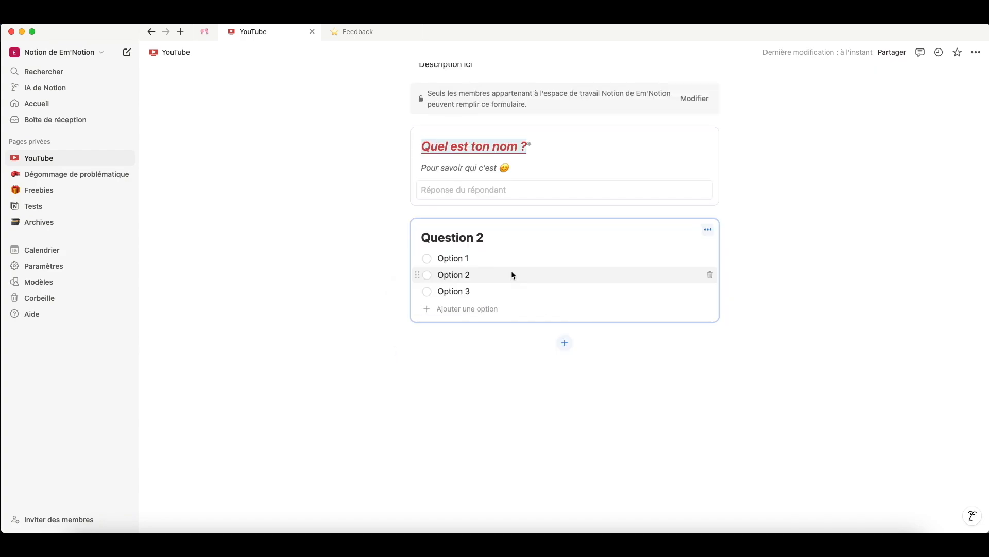
click(708, 229)
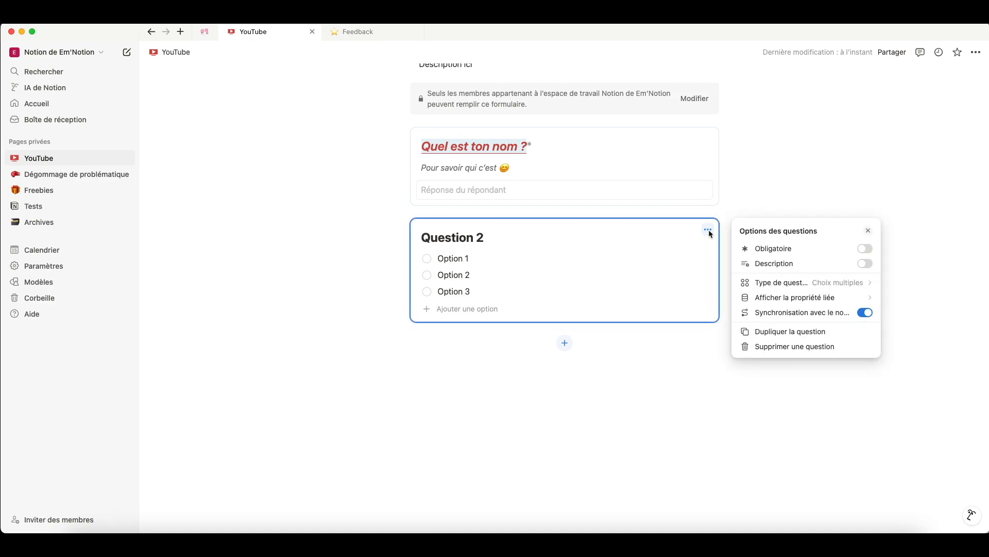
click(779, 347)
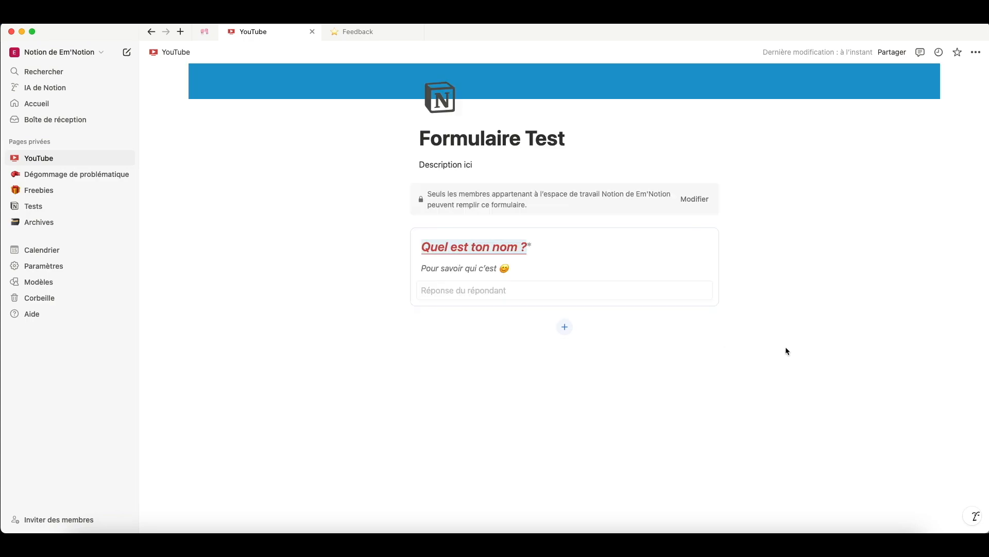
click(566, 328)
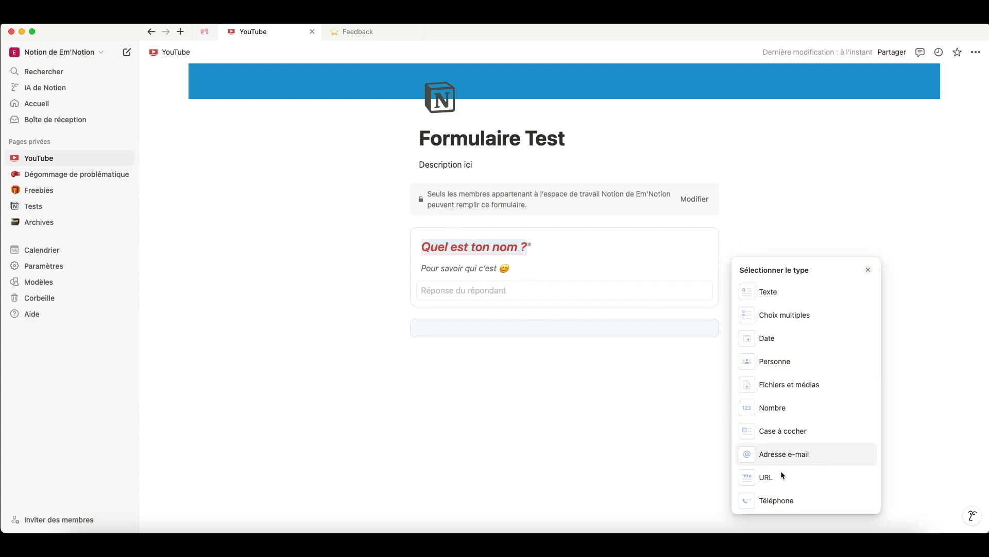
click(799, 454)
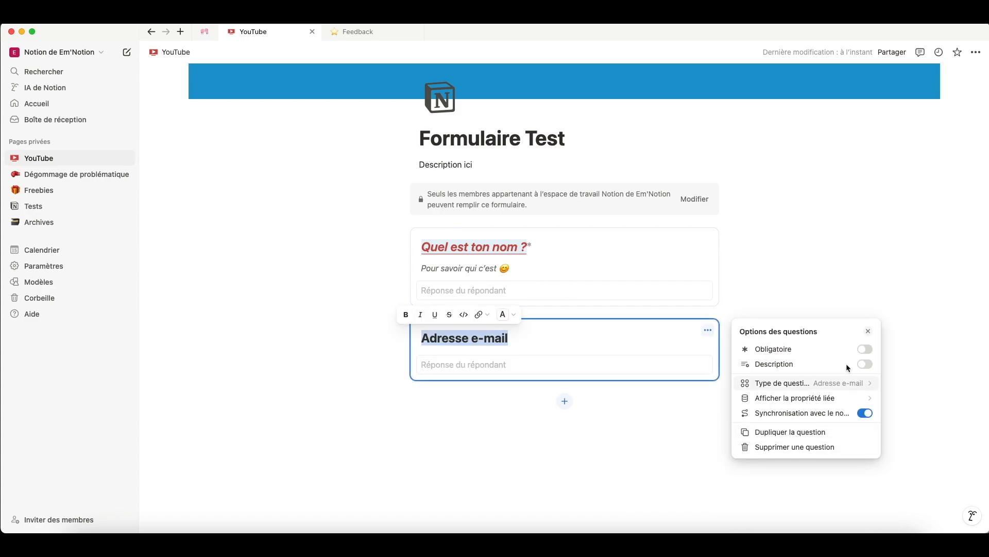
- Change the title of the Adresse e-mail question to "Quel est ton adresse e-mail ?"
click(512, 343)
click(423, 339)
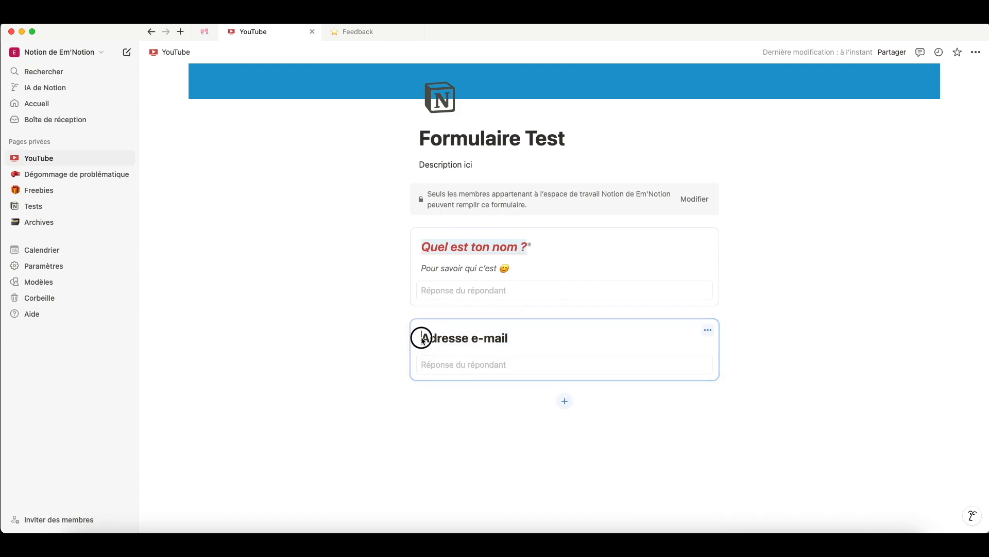
text(Quel)
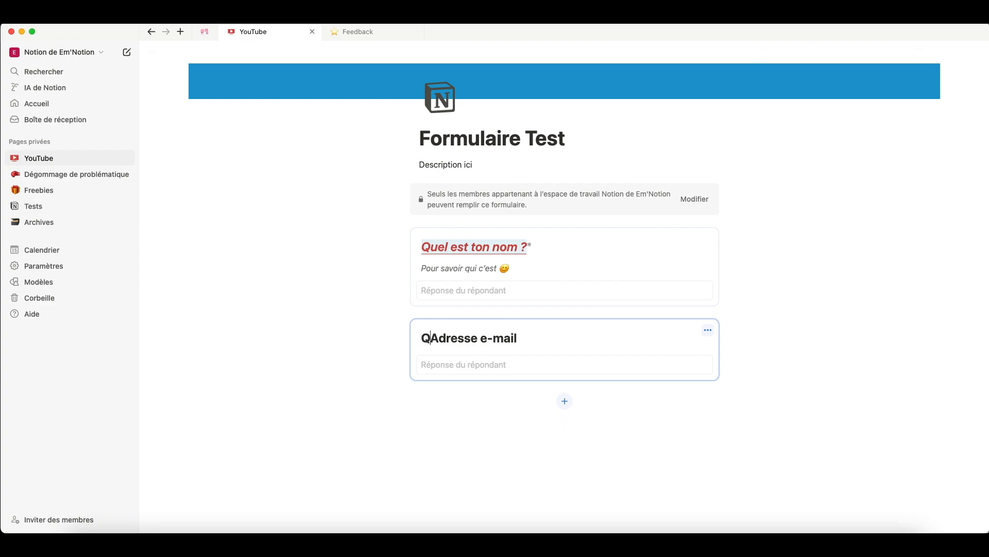
text( est ton a)
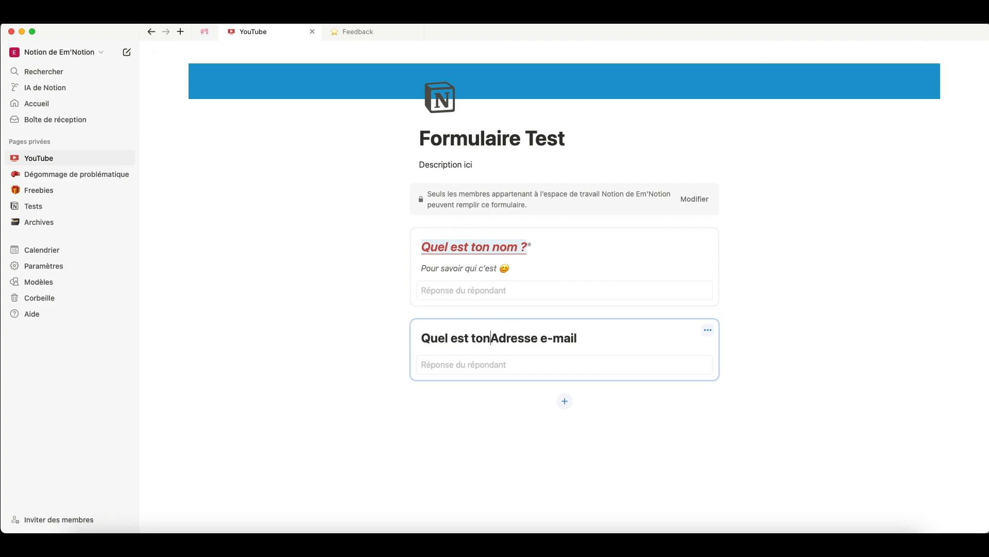
key(Delete)
click(604, 340)
text(?)
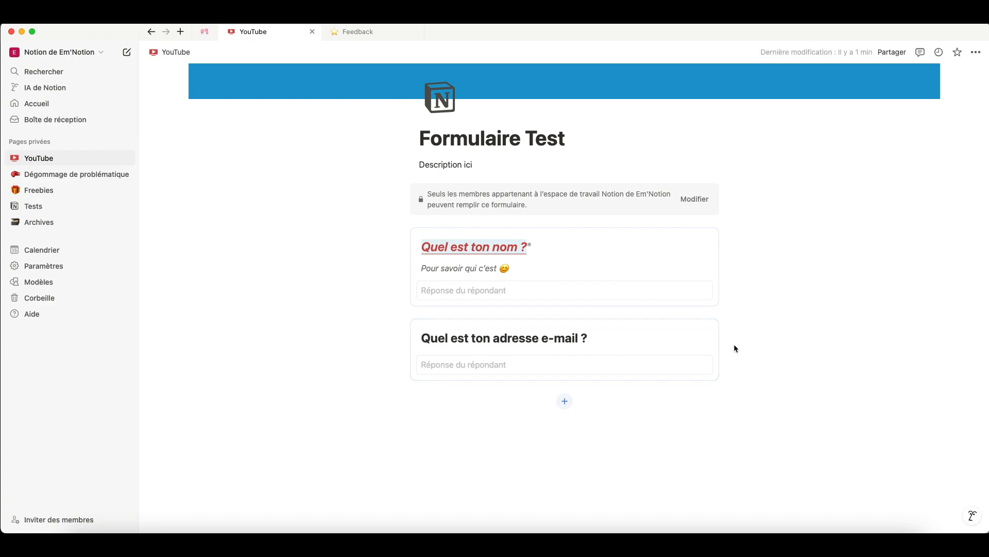
- Make the question "Quel est ton adresse e-mail ?" mandatory and close its options
click(708, 330)
click(866, 349)
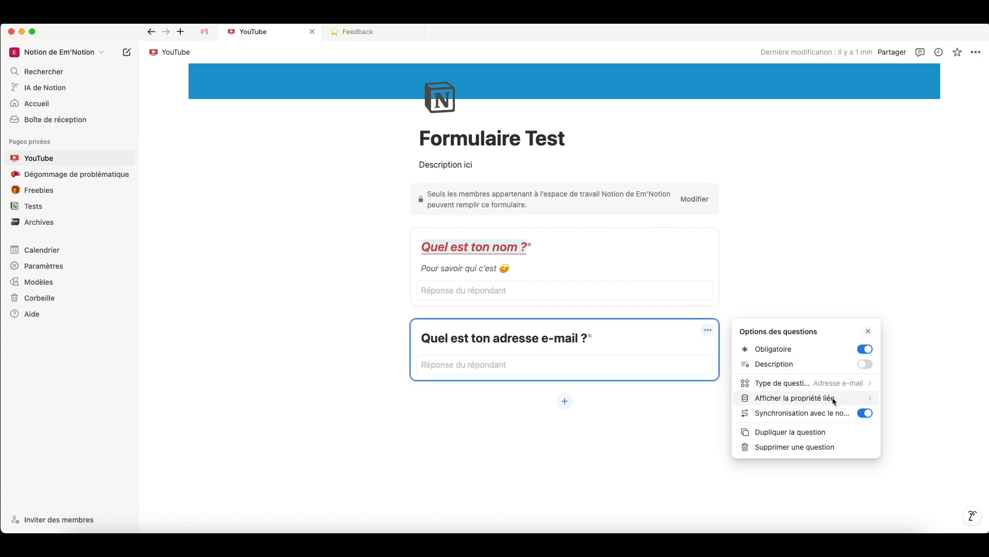
click(480, 462)
- In the Réponses view, widen the "Quel est ton adresse e-mail ?" column so its full title fits
scroll(481, 462, up, 5)
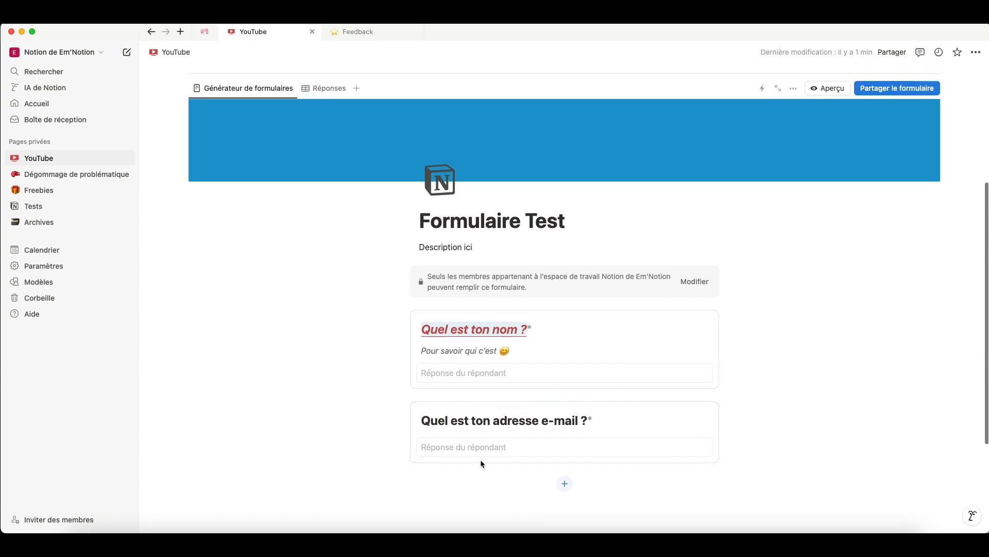
click(326, 272)
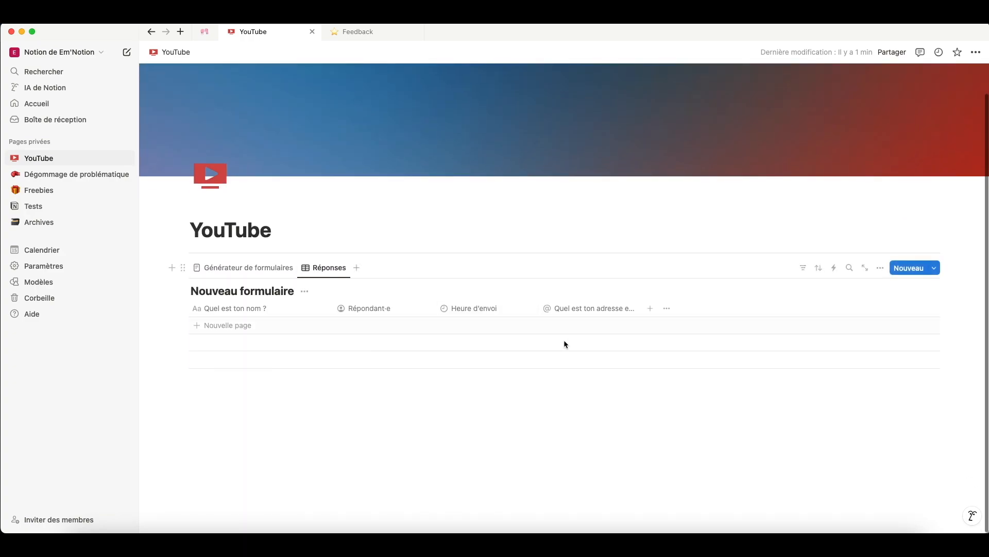
drag(641, 308, 660, 308)
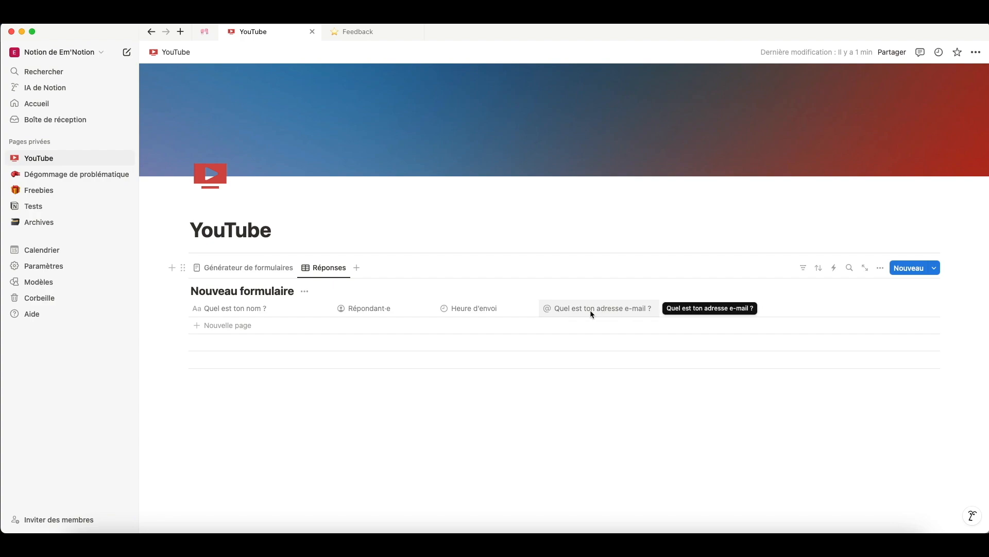
- Return to the form builder and add a question of type Choix multiples below the e-mail question
click(259, 267)
scroll(639, 352, down, 5)
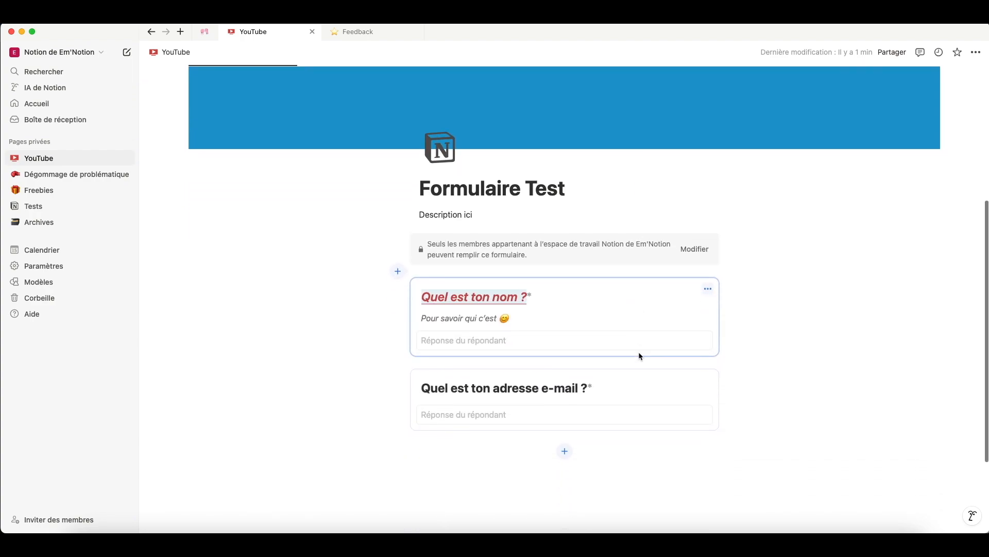
scroll(639, 353, down, 2)
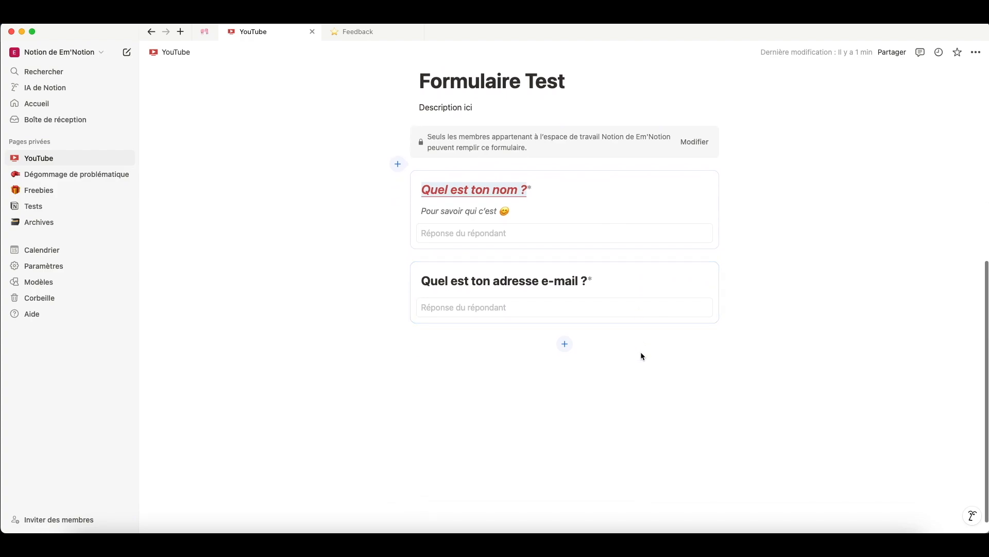
click(709, 274)
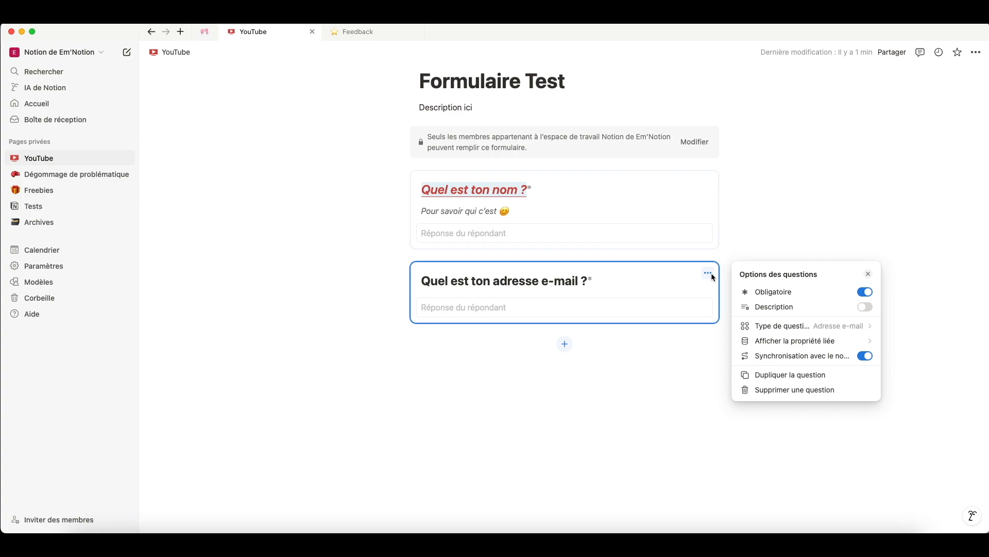
click(567, 342)
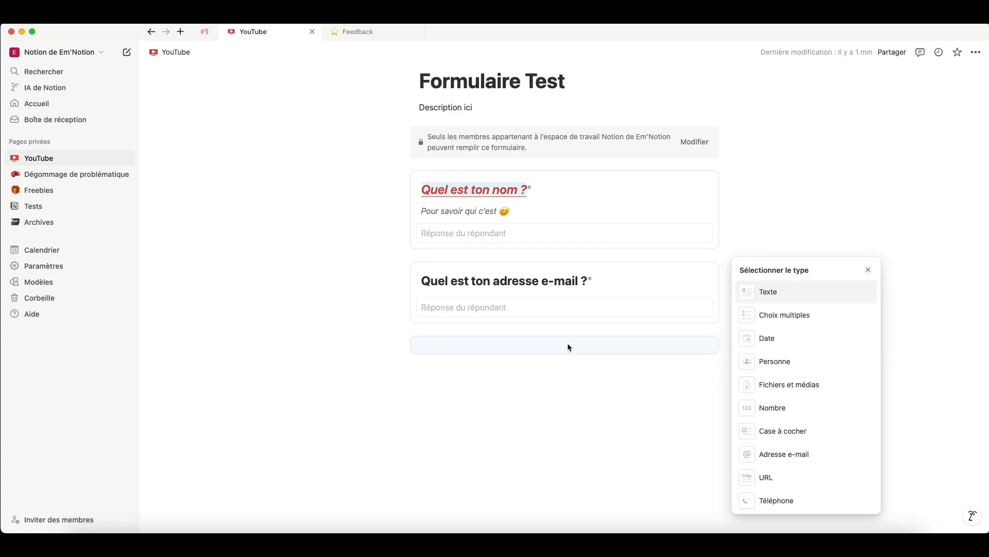
click(785, 317)
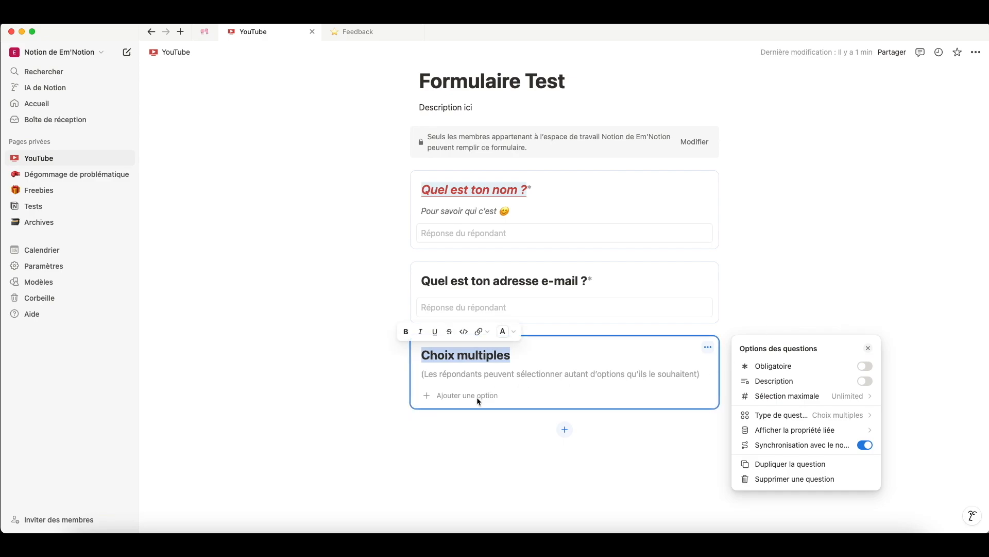
- Title the multiple-choice question "Qu’est ce qui te plaît le plus ?"
click(517, 357)
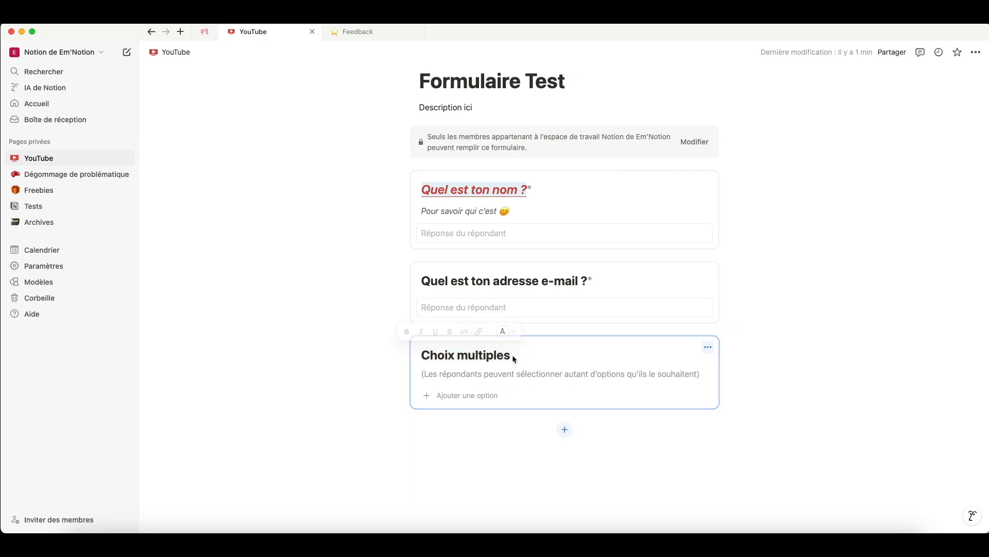
drag(513, 355, 421, 355)
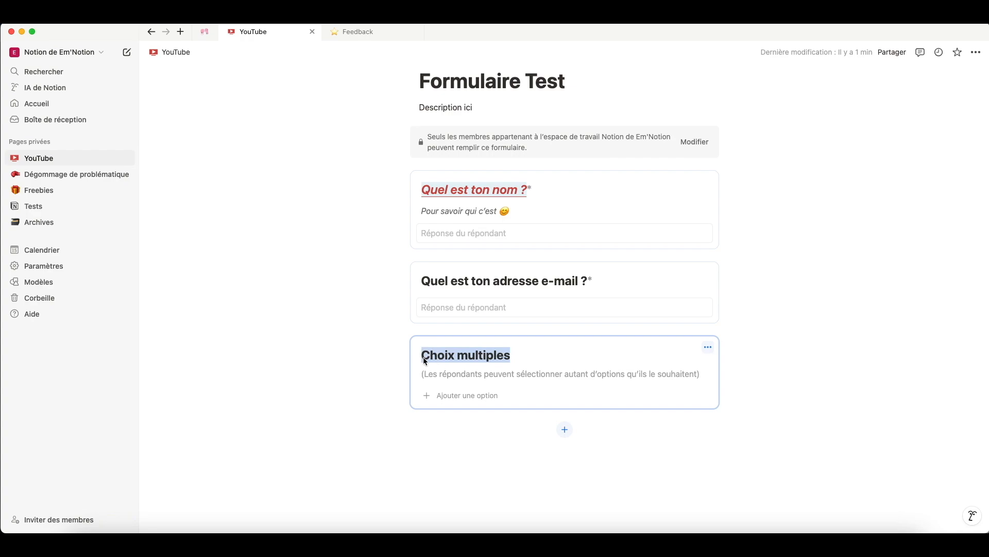
text(Qu’e)
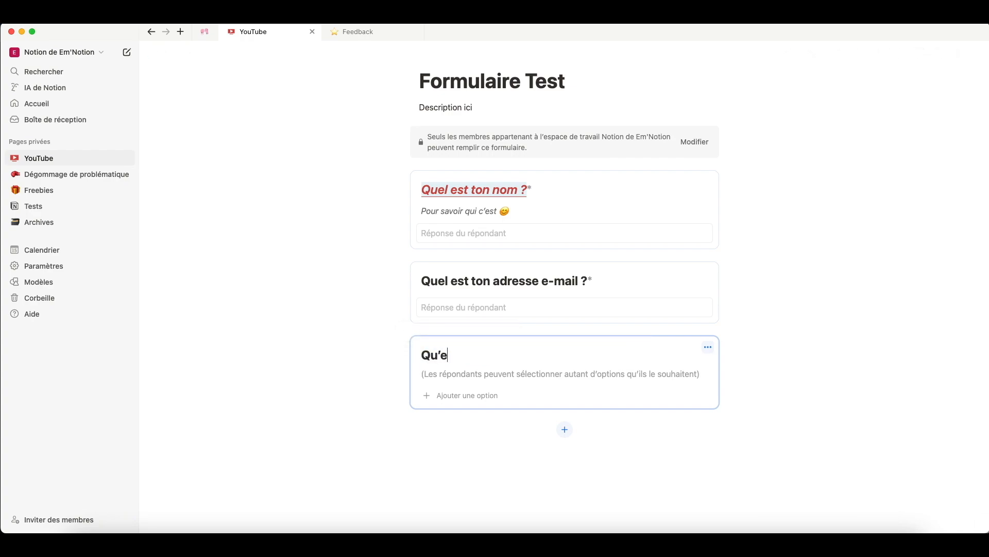
text(st ce qui te pl)
text(aît le plus ?)
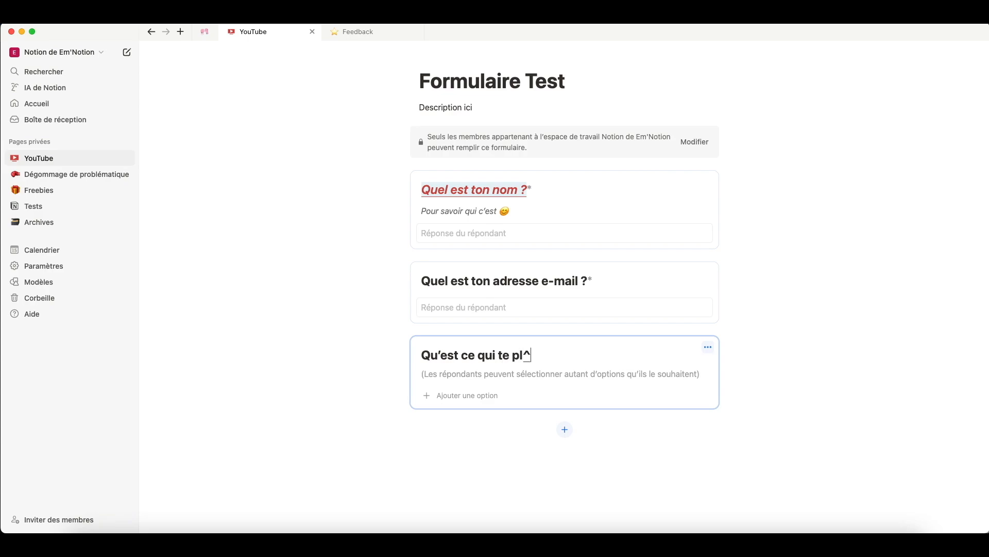
- Add the answer options "Les dessous de Em'Notion" and "Les backstages" to the multiple-choice question
click(480, 396)
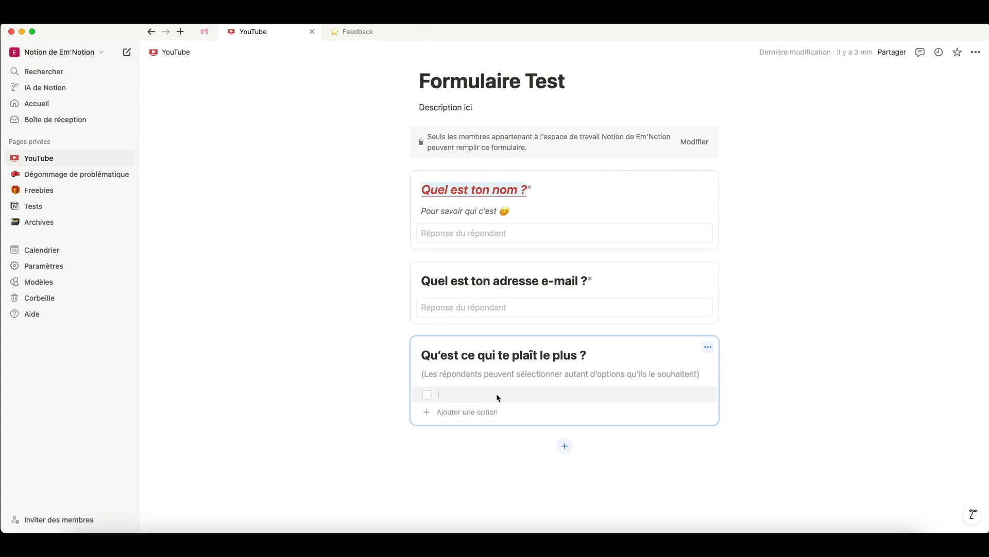
text(Les dessous )
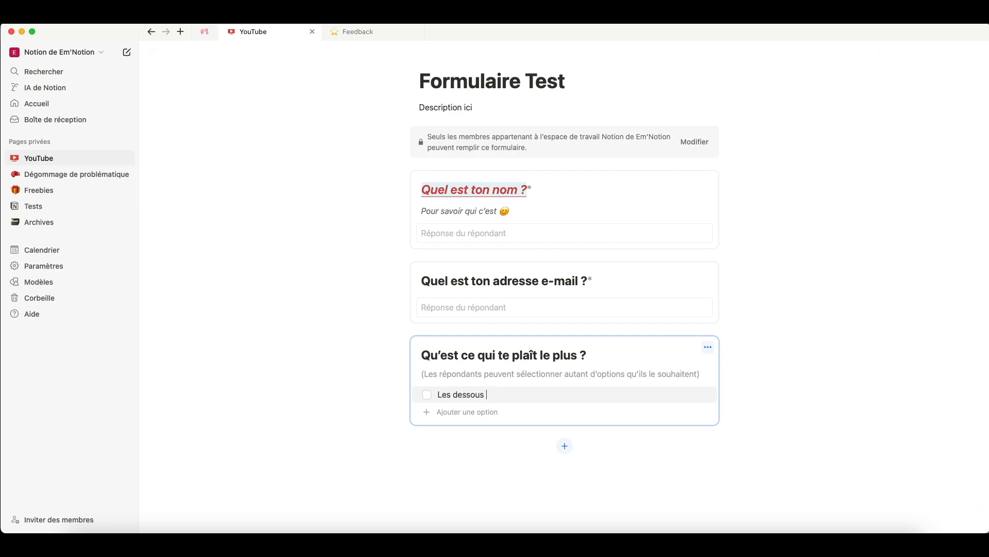
text(de Em'Notion)
key(Return)
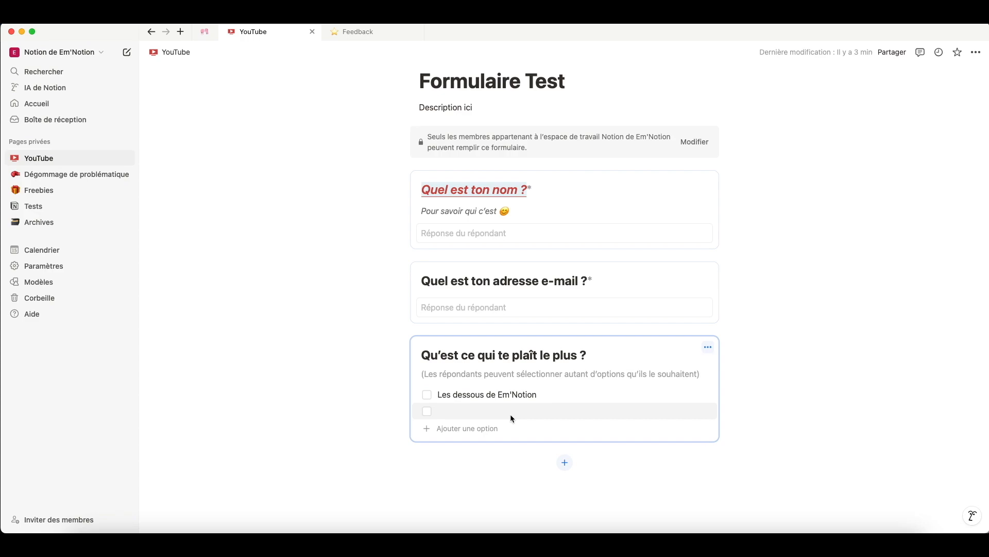
text(Les backstages)
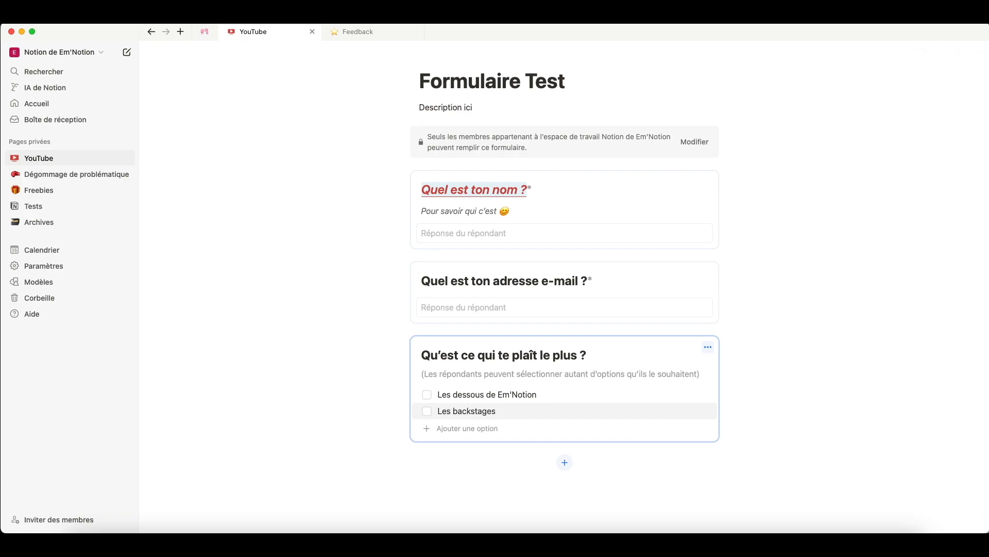
- Make the question "Qu’est ce qui te plaît le plus ?" mandatory
scroll(563, 388, up, 5)
scroll(564, 388, down, 8)
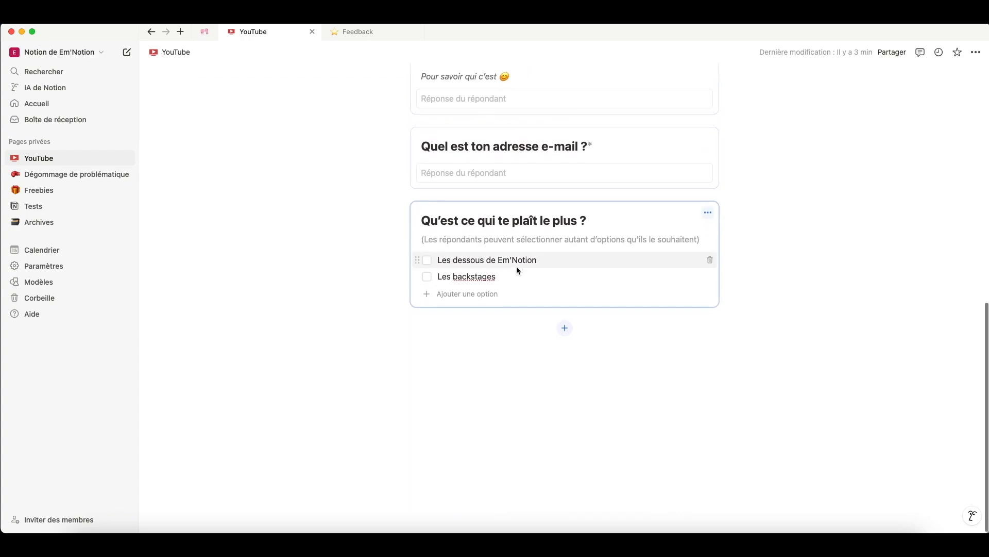
scroll(420, 309, up, 1)
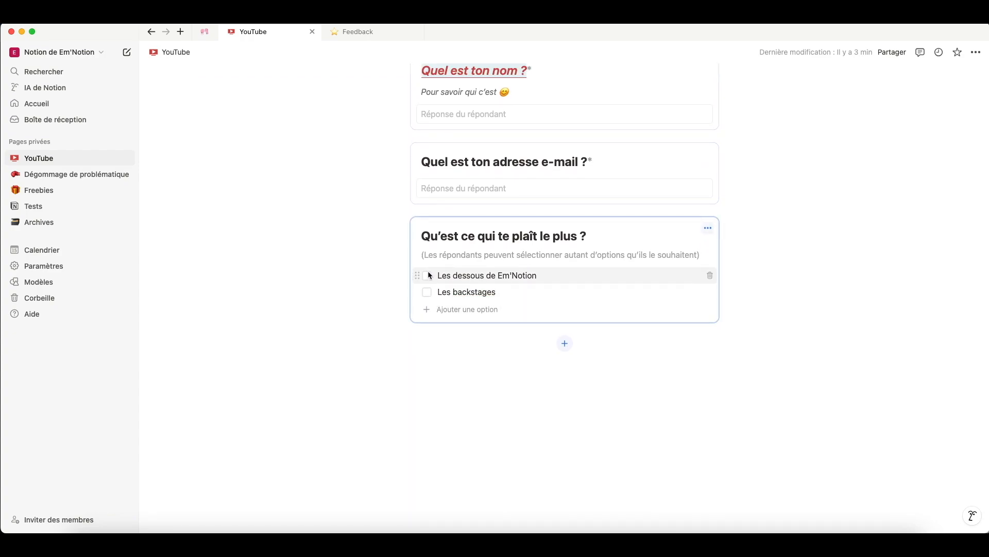
click(708, 228)
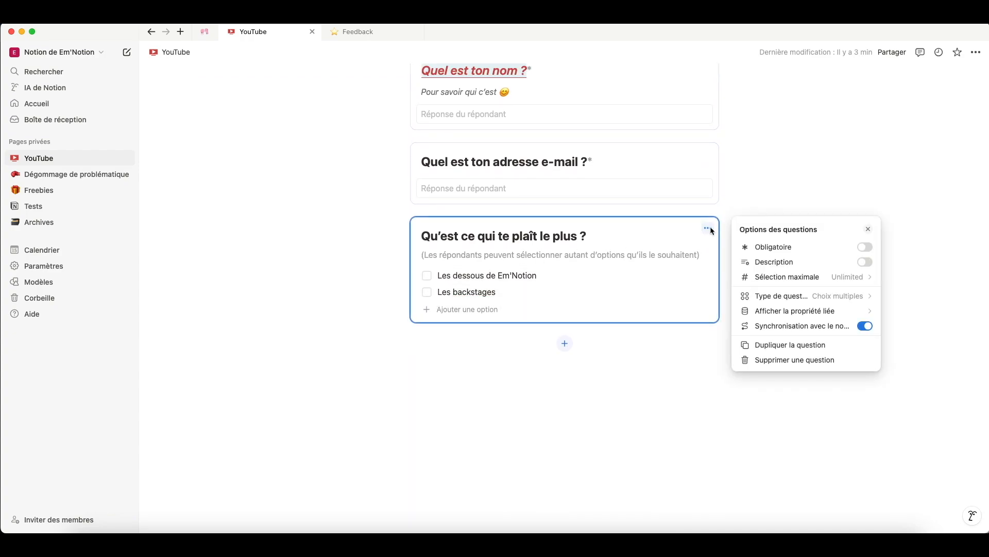
click(865, 246)
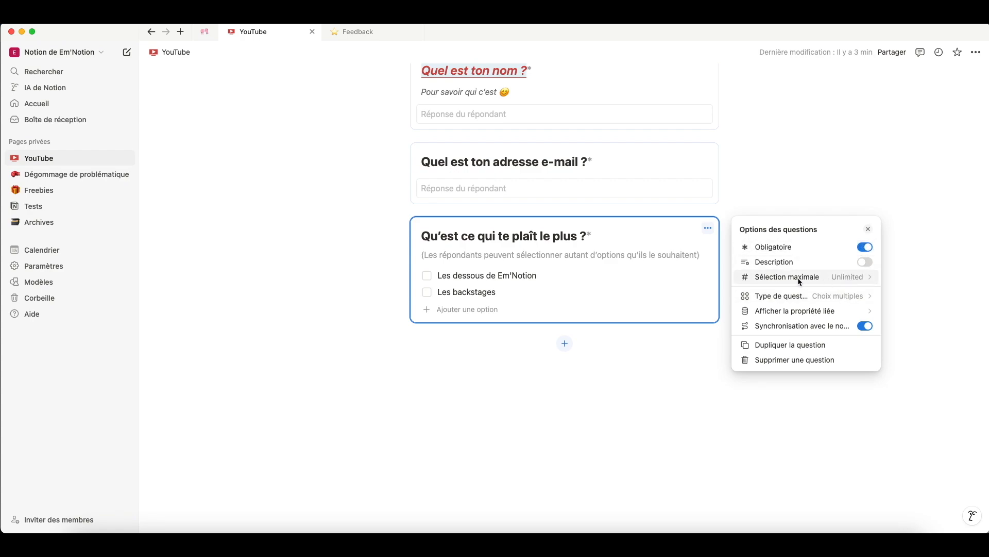
- Try a maximum selection of 1 on the multiple-choice question and restore it to Unlimited
click(847, 277)
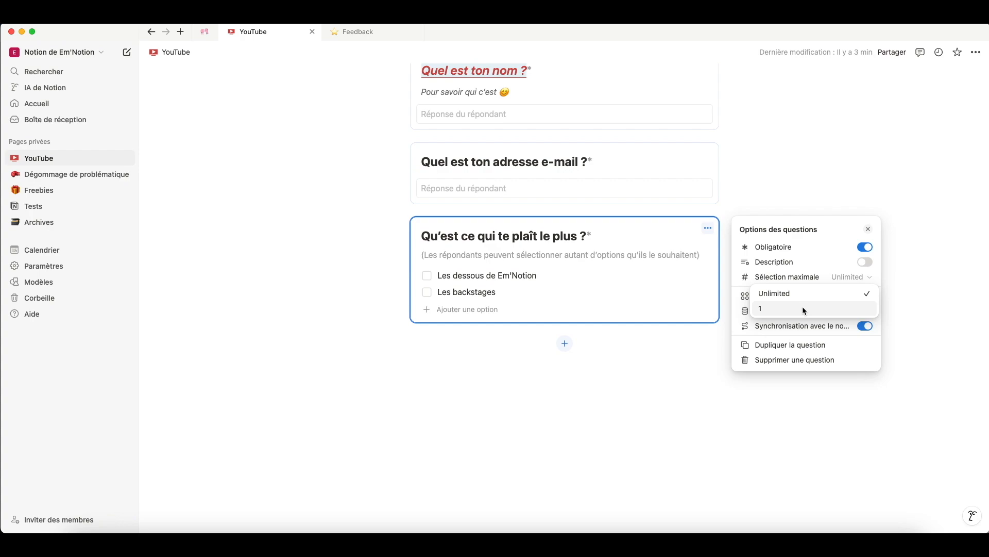
click(804, 309)
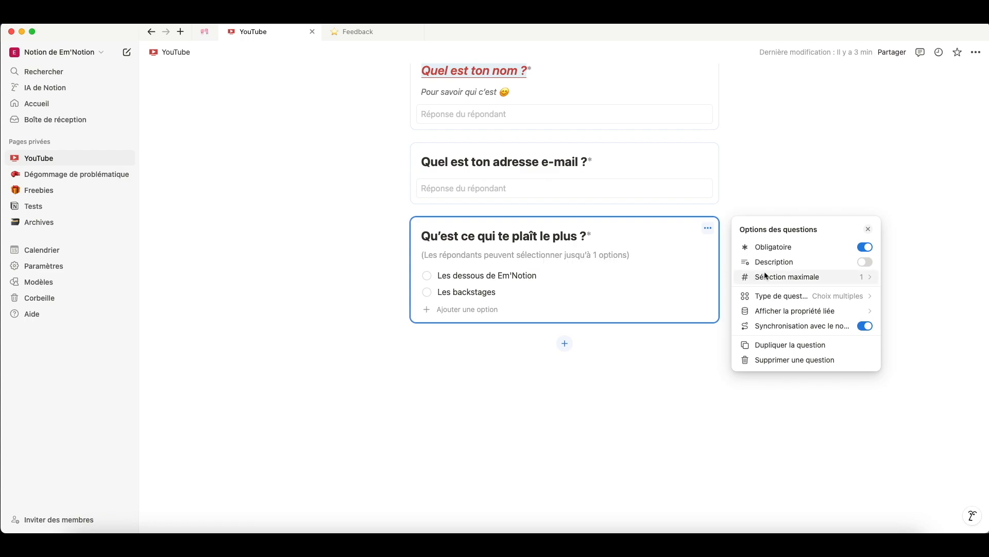
click(816, 282)
click(795, 292)
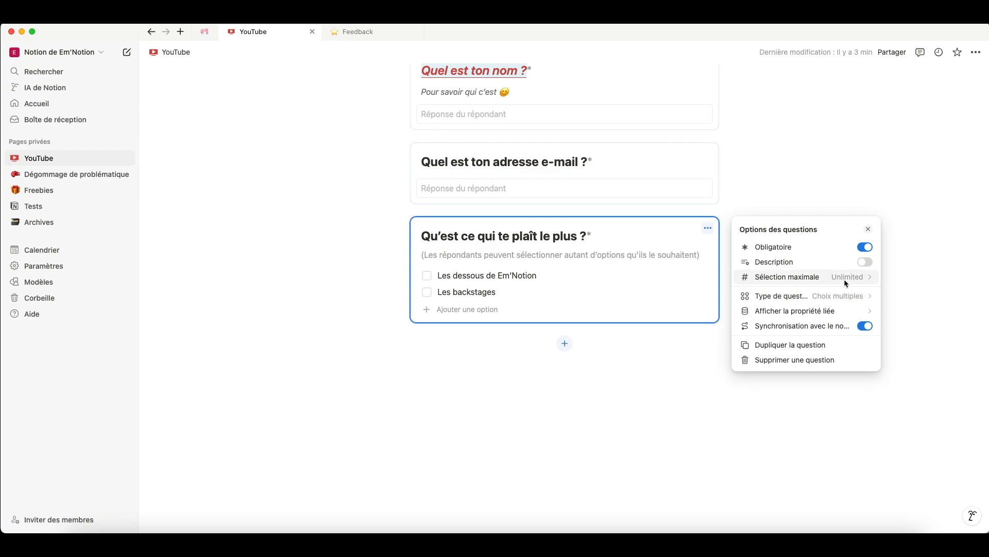
- Add a question of type Date below the multiple-choice question
click(565, 338)
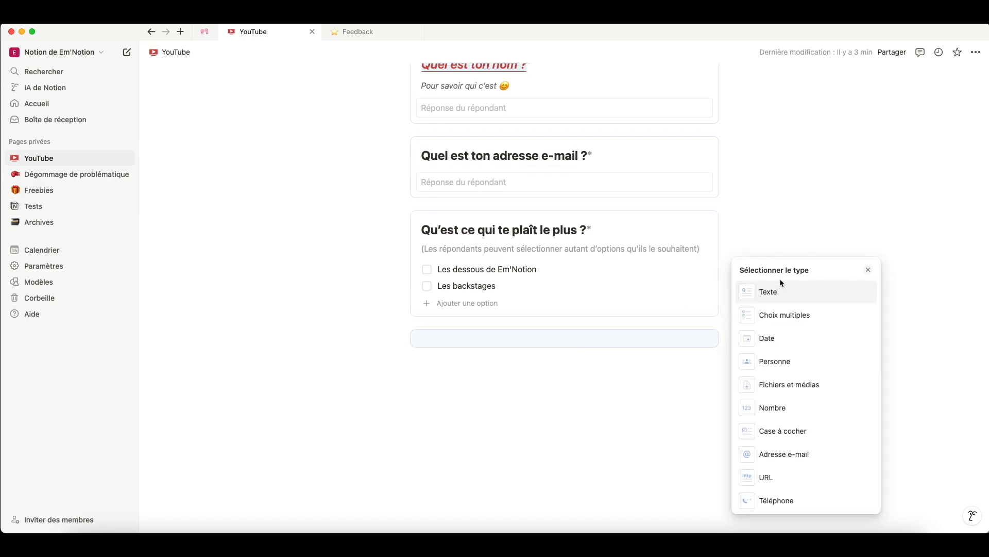
click(782, 339)
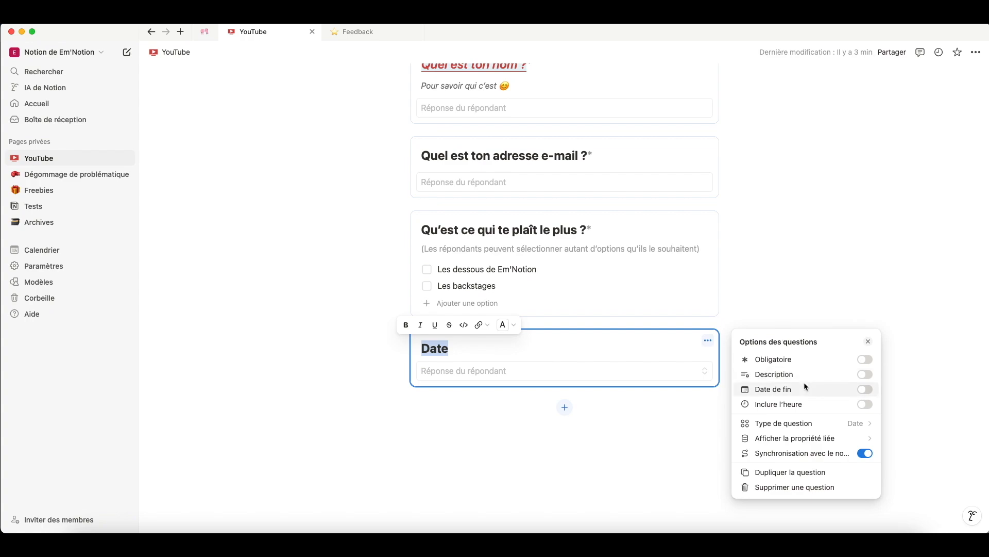
- Try the Date de fin and Inclure l'heure options on the date question and switch both back off
click(865, 389)
click(864, 404)
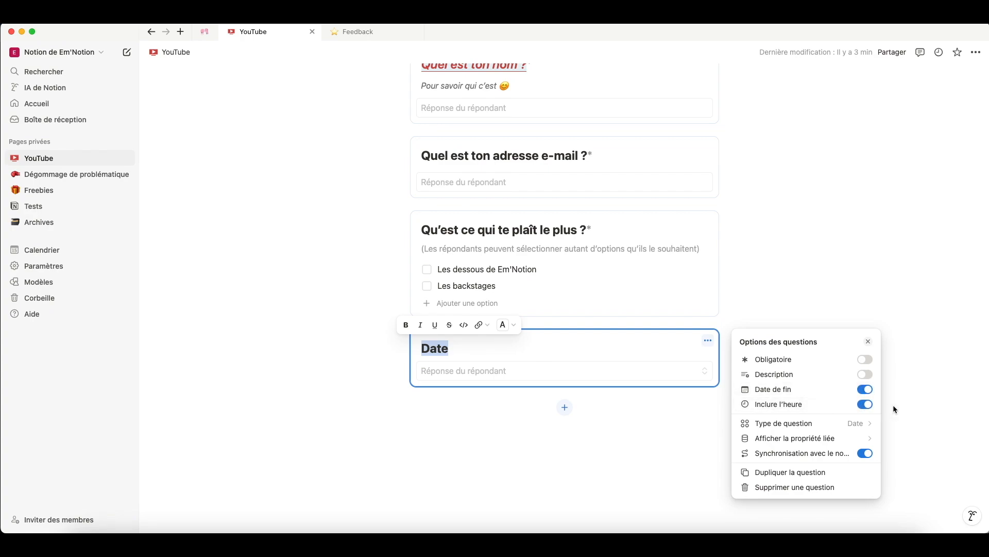
click(865, 404)
click(865, 391)
- Extend the date question's title to "Date de la masterclass souhaitée"
click(449, 355)
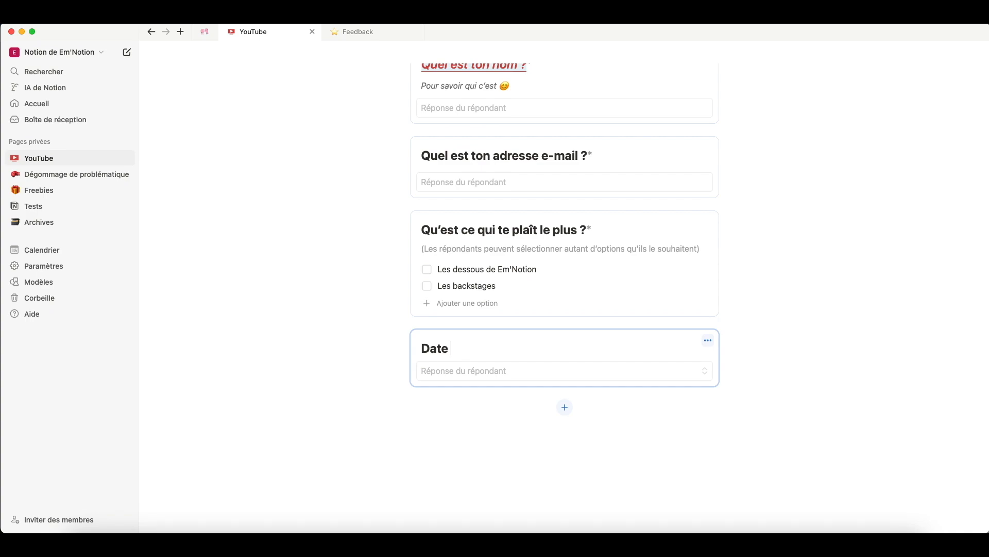
text(de la masterclass soua)
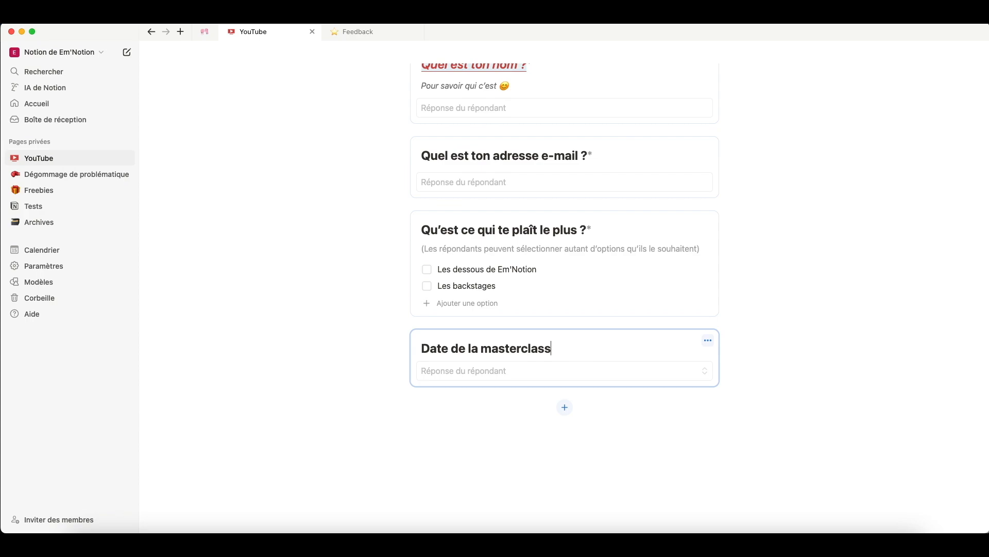
key(BackSpace)
text(hait&e)
key(BackSpace)
key(BackSpace)
text(ée)
- Switch on Date de fin and Inclure l'heure for the question "Date de la masterclass souhaitée"
click(544, 370)
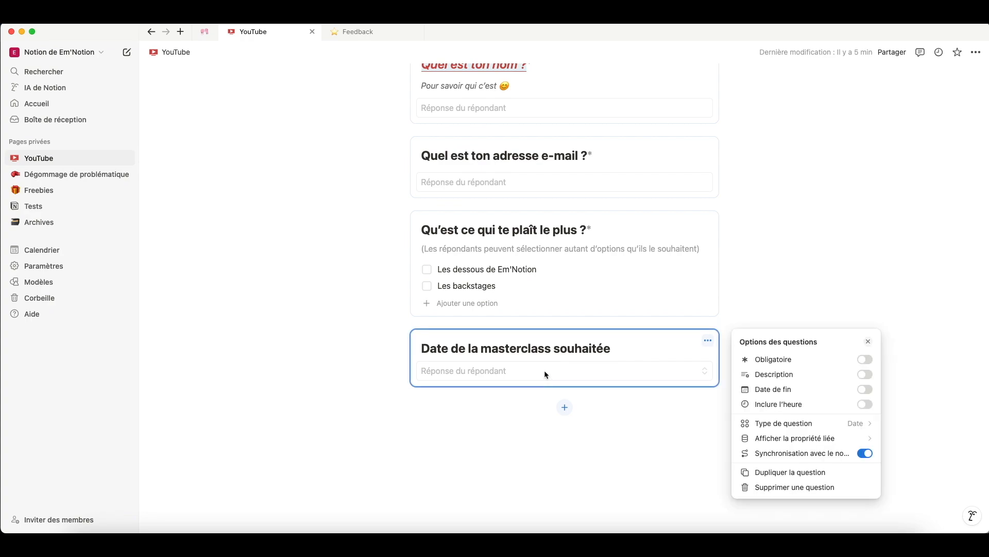
click(865, 389)
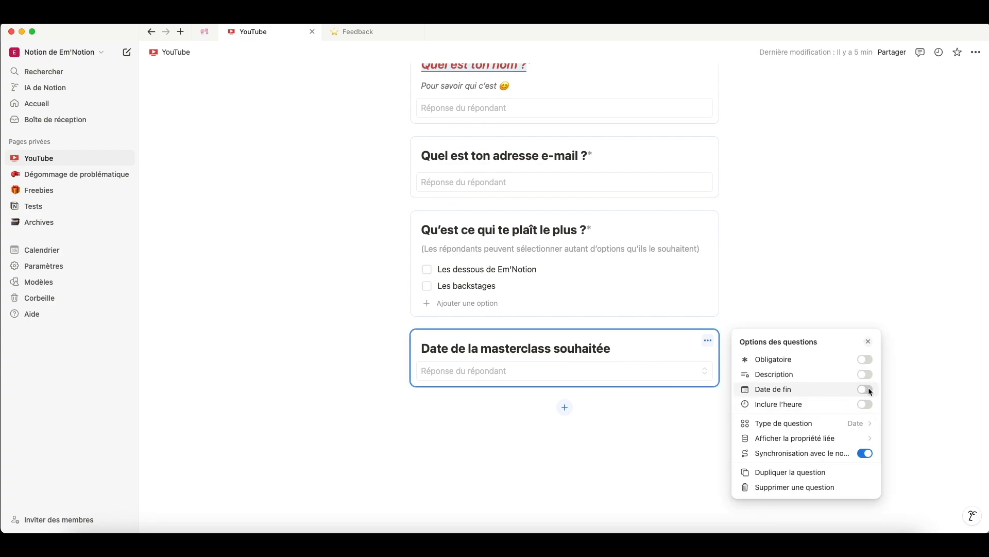
click(865, 404)
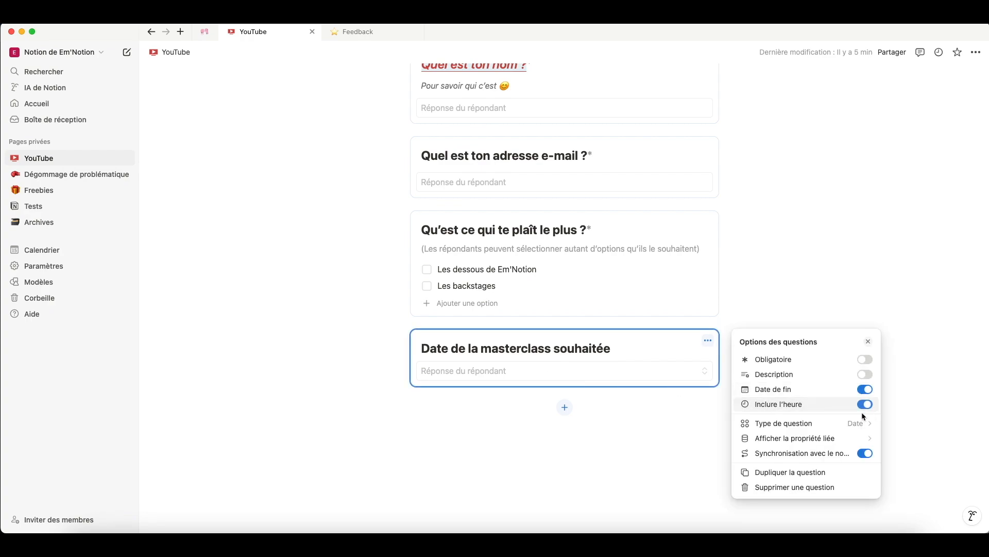
click(689, 445)
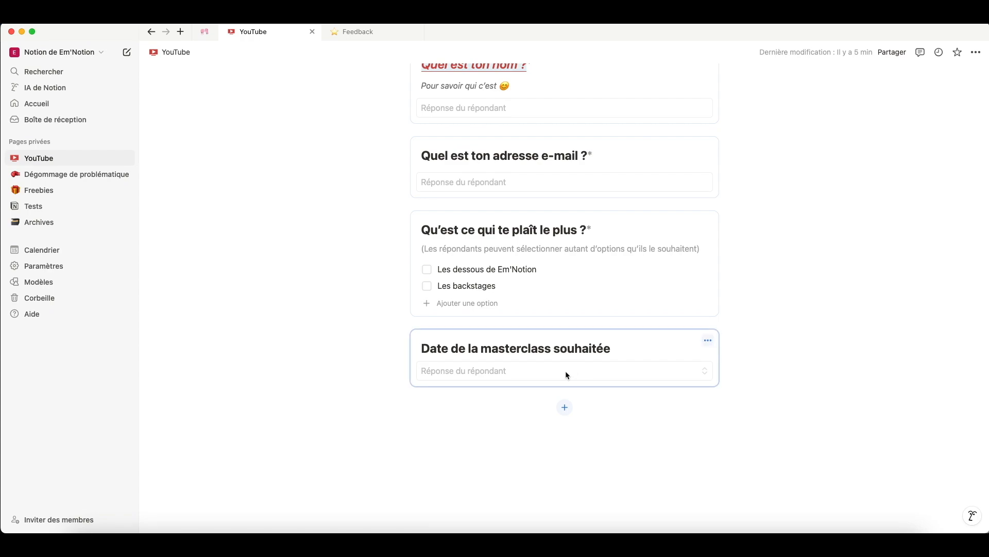
- Add a Personne question below the date question and change its question type to URL
click(567, 407)
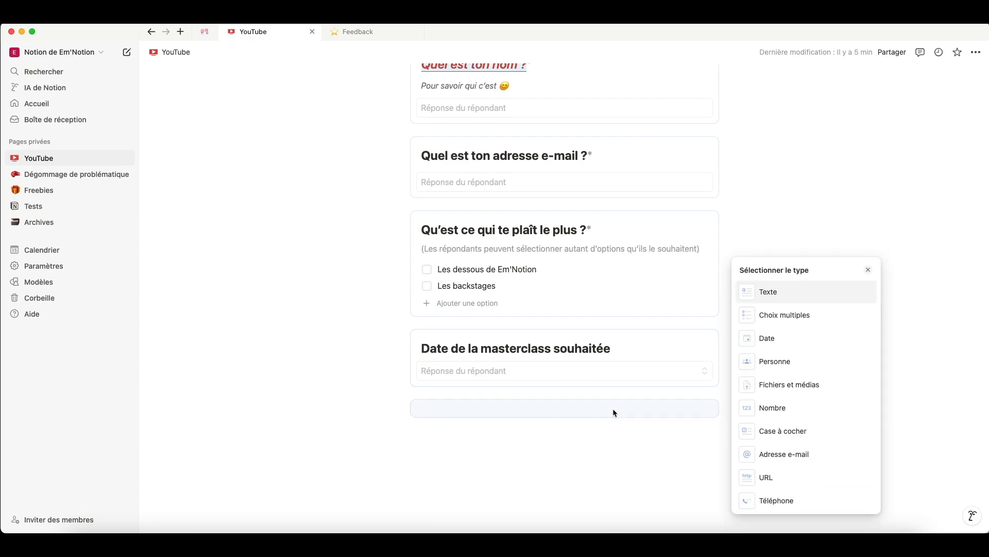
click(788, 361)
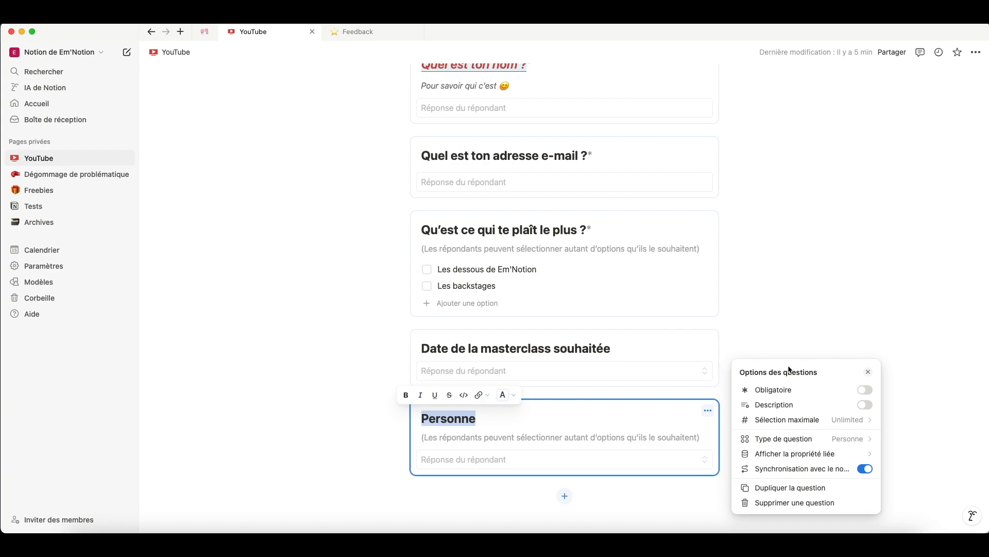
click(546, 463)
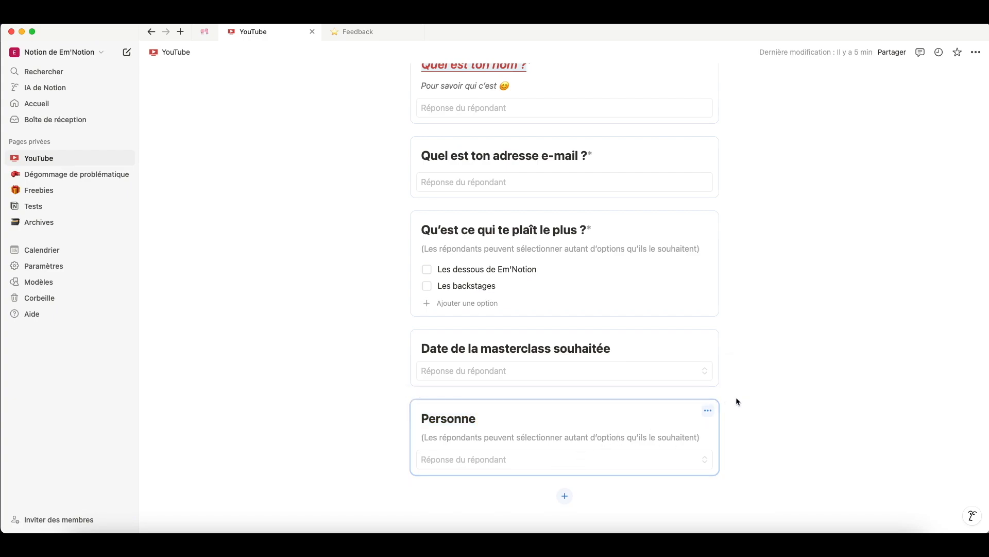
click(708, 411)
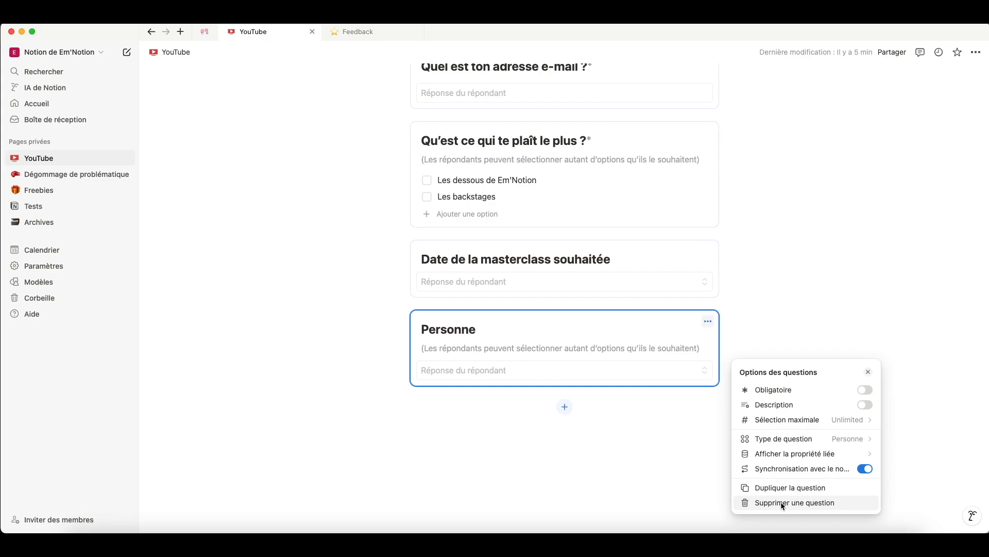
click(856, 439)
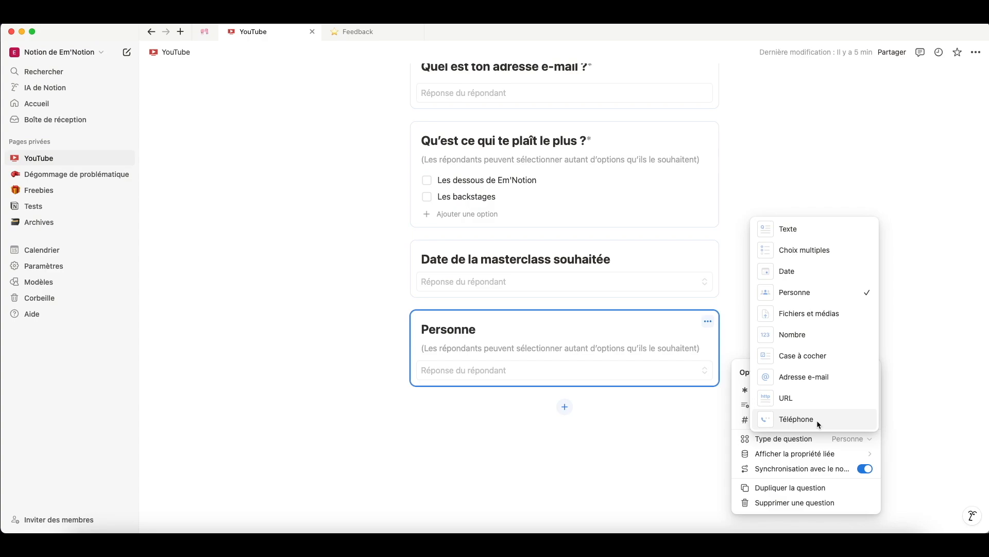
click(792, 403)
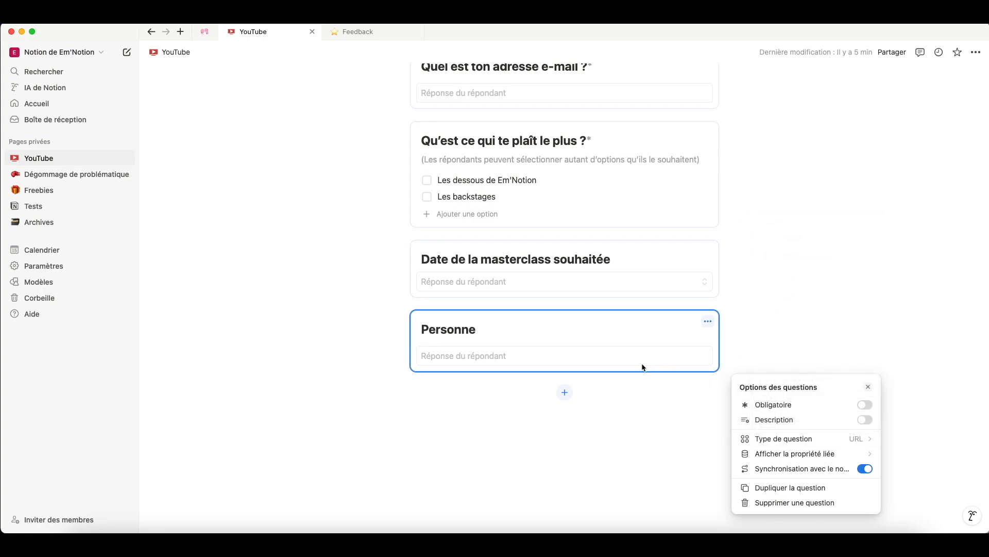
- Replace the URL question's title with "Quel est ton site internet ?" and leave it optional
drag(477, 329, 411, 336)
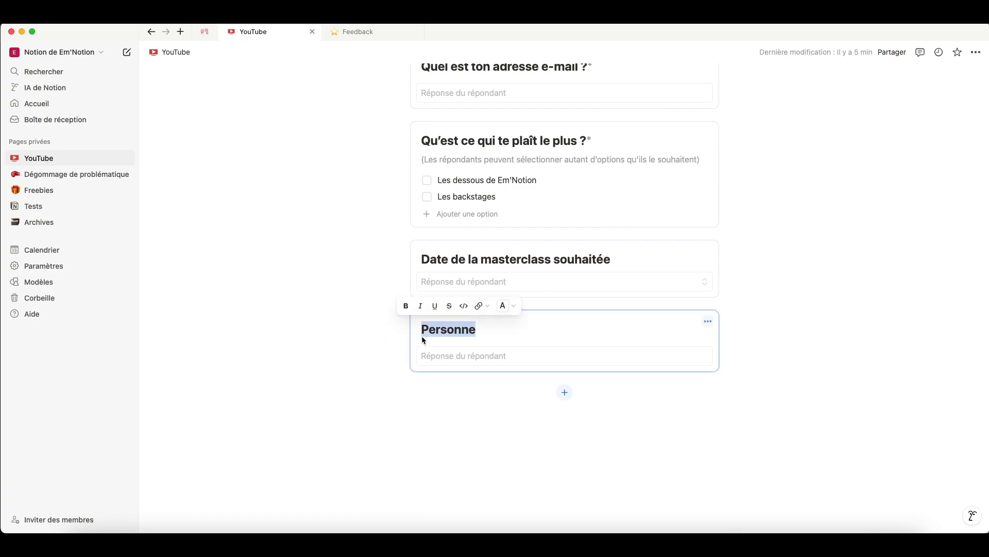
key(BackSpace)
text(Quel es)
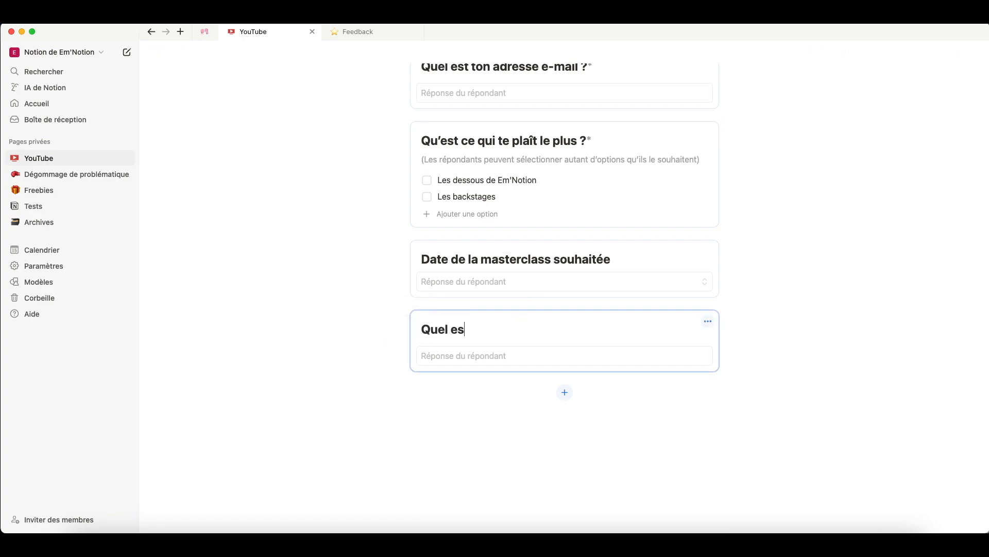
text(t ton site inte)
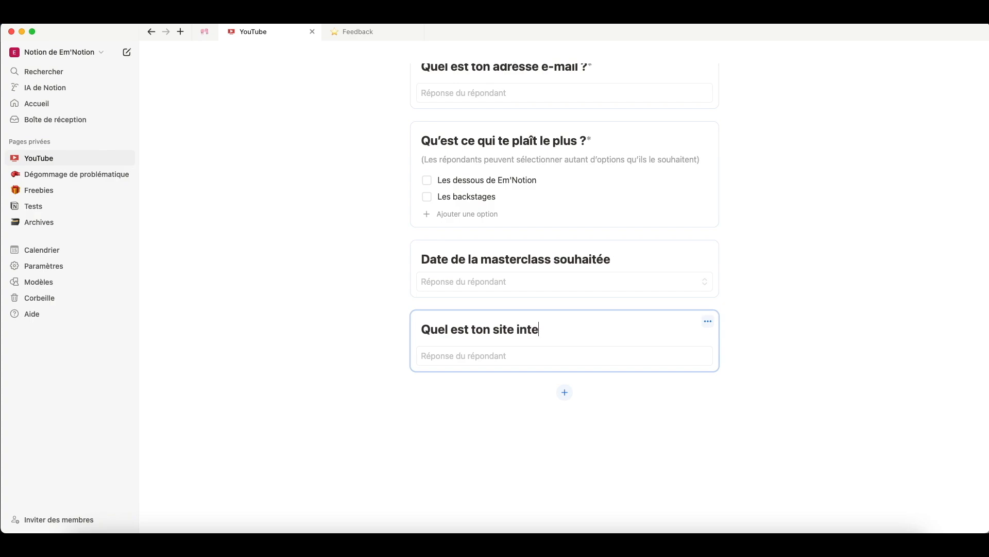
text(rnet ?)
click(492, 359)
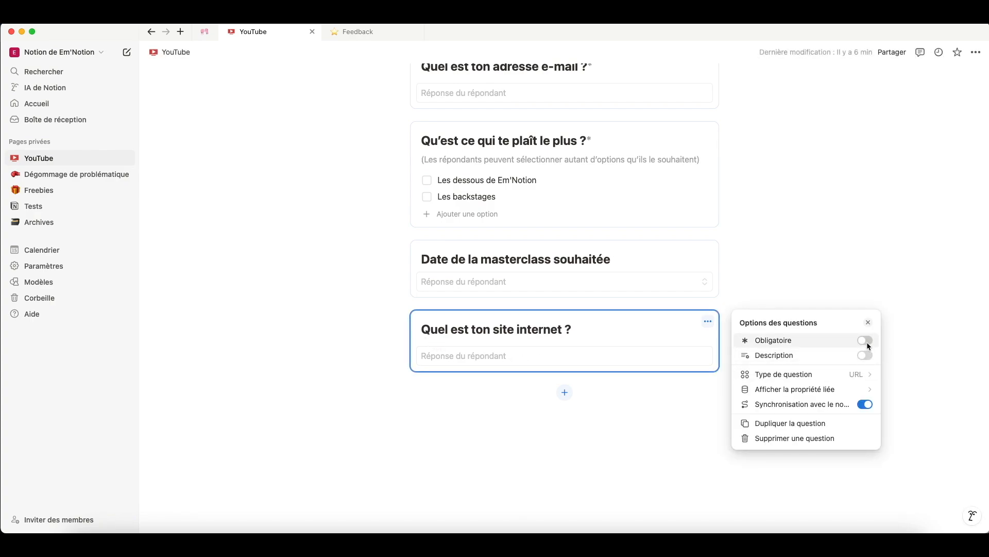
click(659, 406)
- Examine the Réponses table to see which columns the form's questions have generated
scroll(614, 388, up, 10)
click(319, 179)
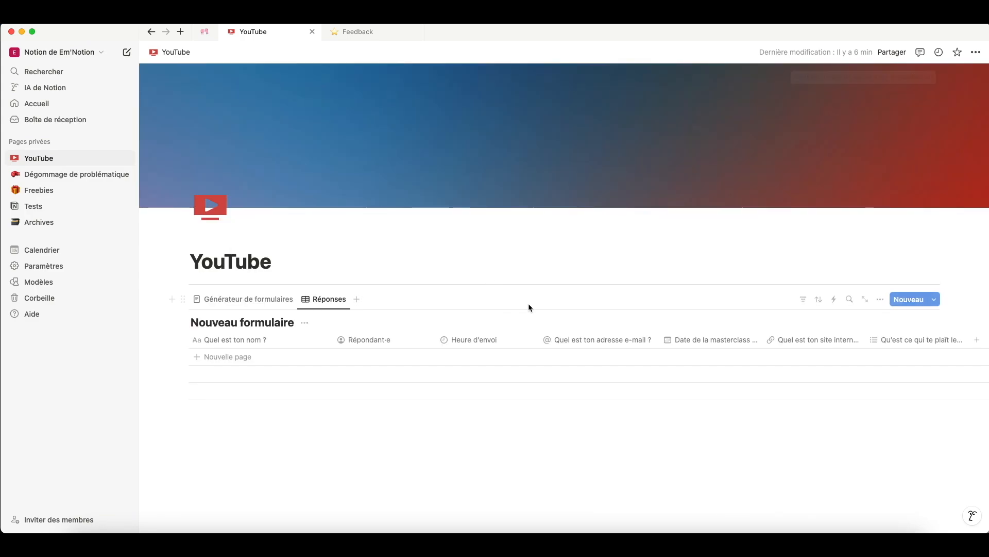
scroll(519, 361, right, 3)
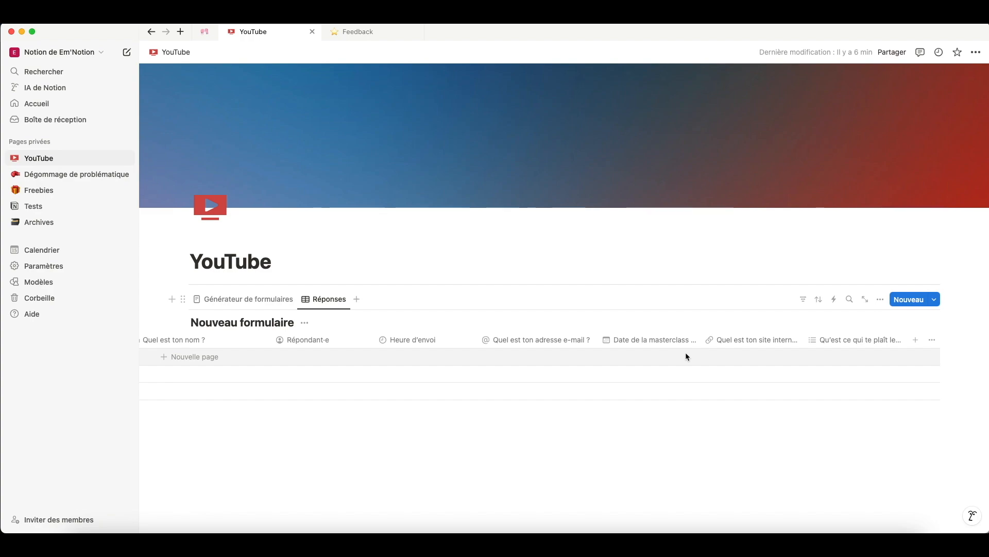
- Return to the form builder, go through the questions and inspect the options of the date question
click(263, 302)
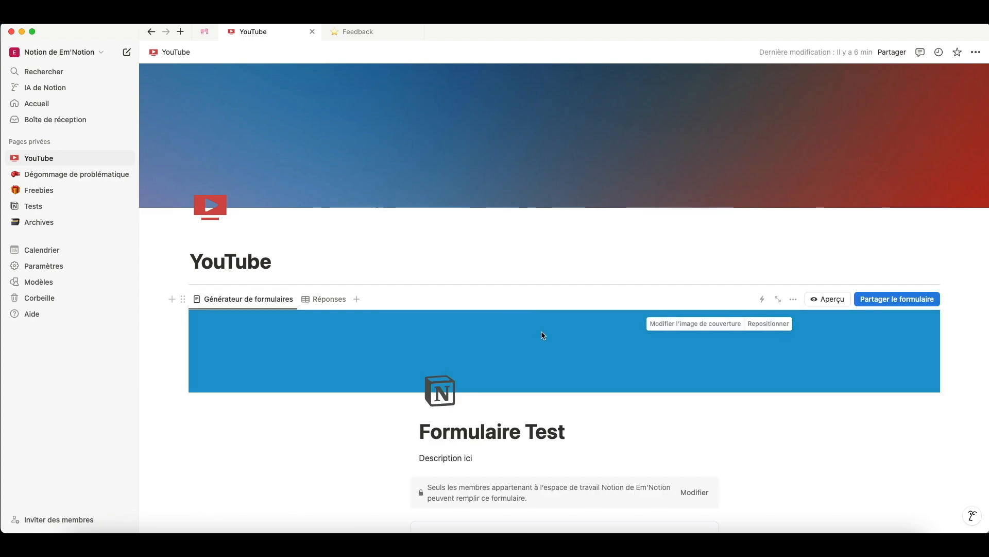
scroll(541, 333, down, 5)
scroll(541, 332, down, 2)
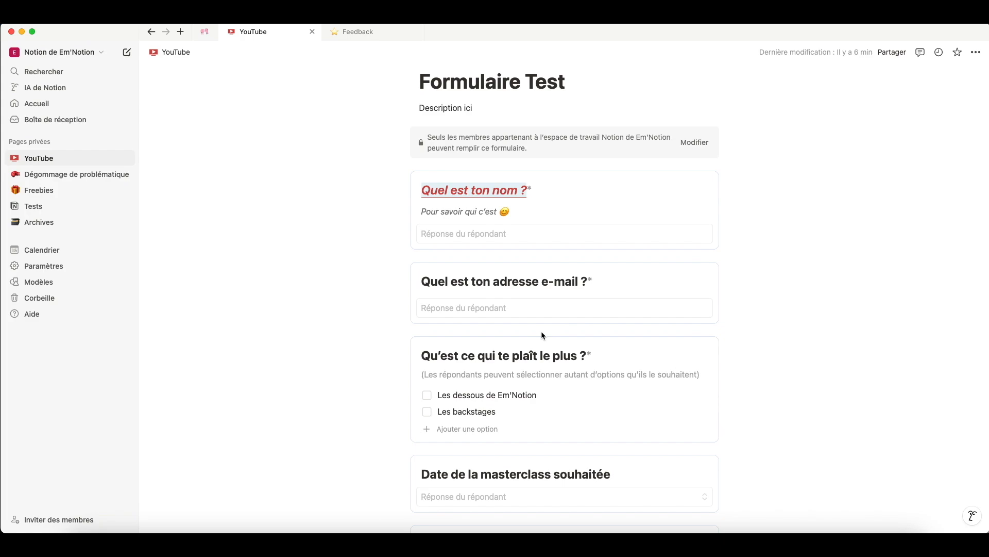
scroll(541, 332, down, 1)
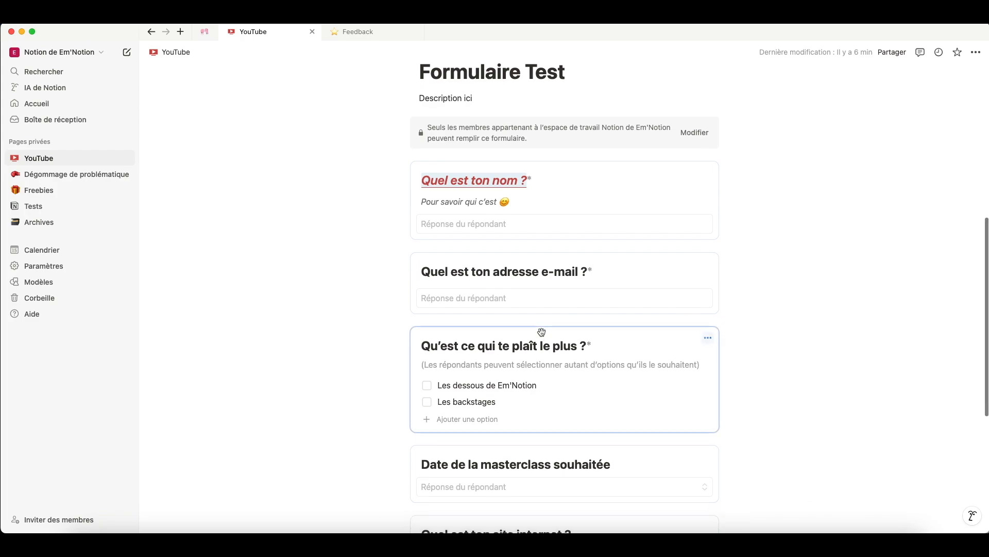
scroll(541, 332, down, 5)
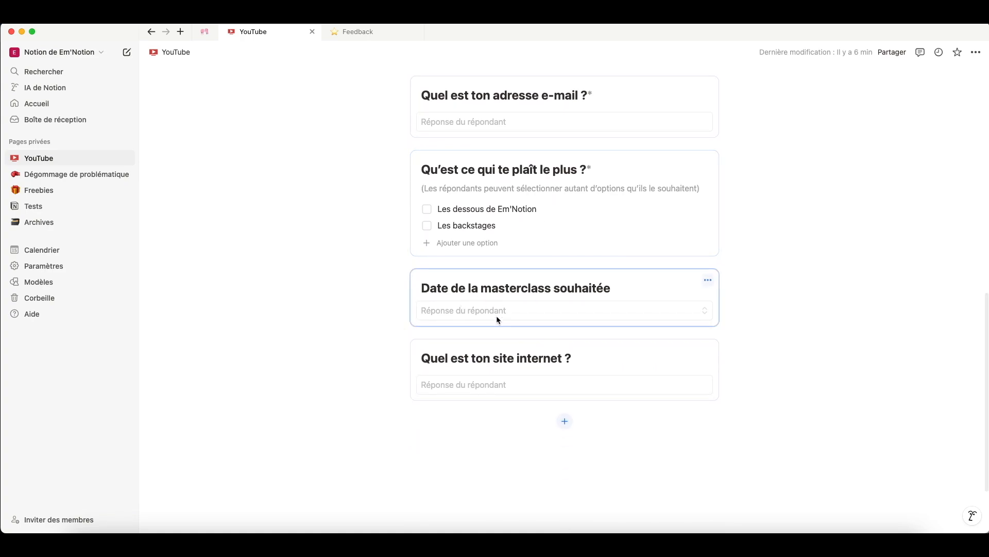
click(708, 280)
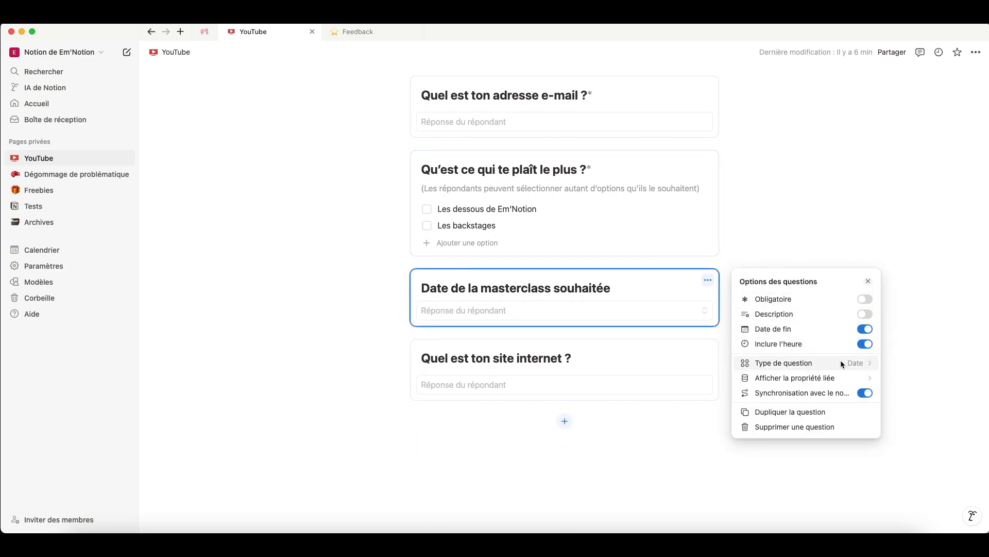
click(676, 406)
- Review the whole form and compare its question titles with the column names in the Réponses table
scroll(817, 282, up, 8)
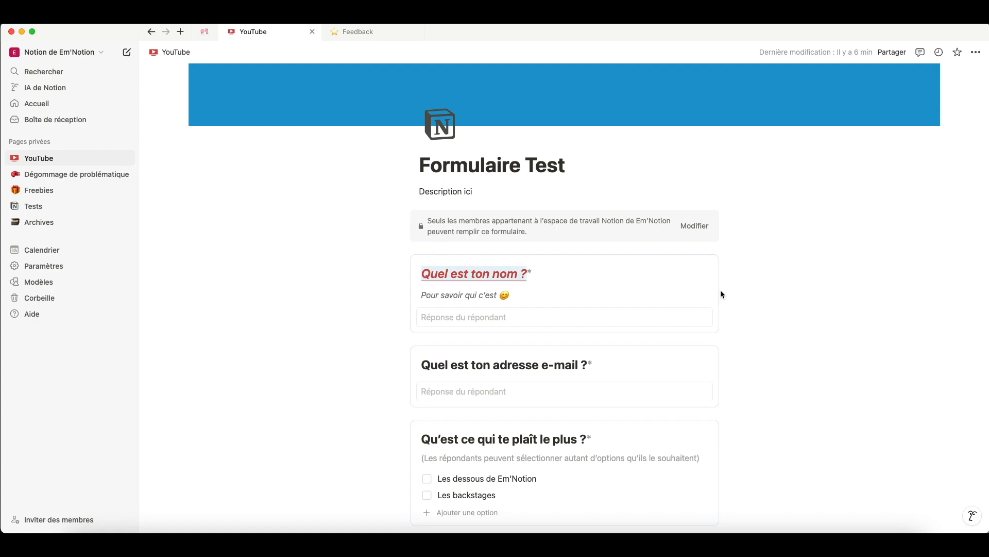
scroll(722, 295, down, 5)
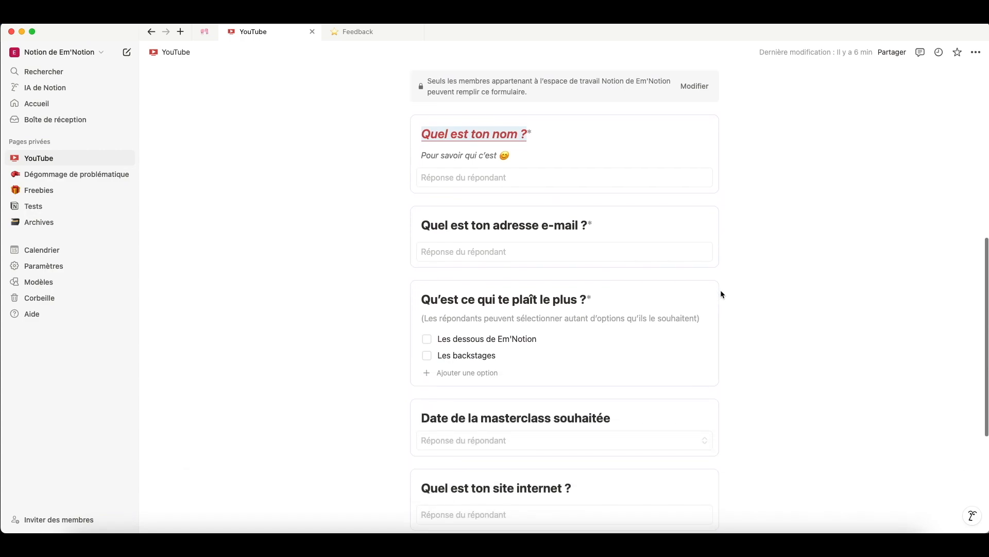
scroll(594, 243, down, 4)
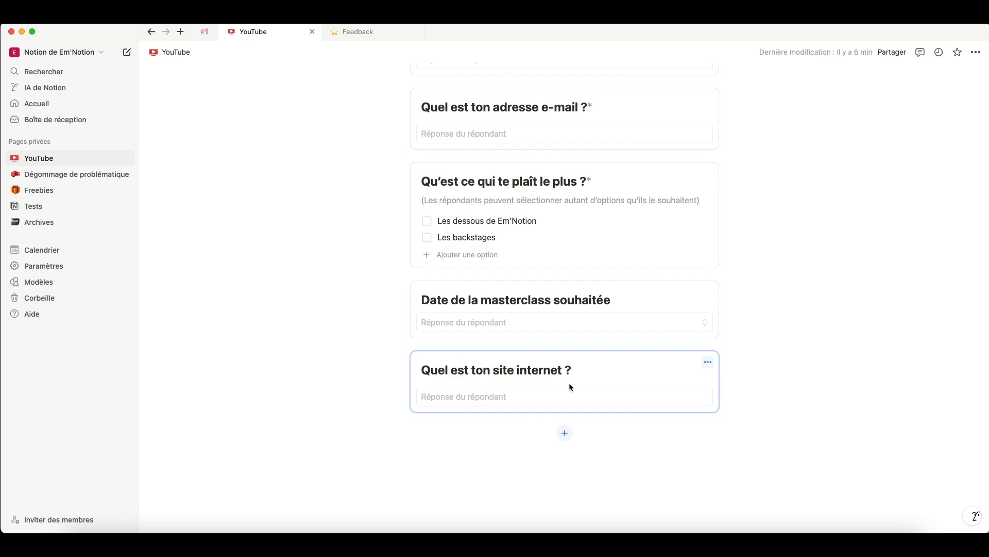
scroll(569, 386, up, 10)
scroll(750, 334, down, 3)
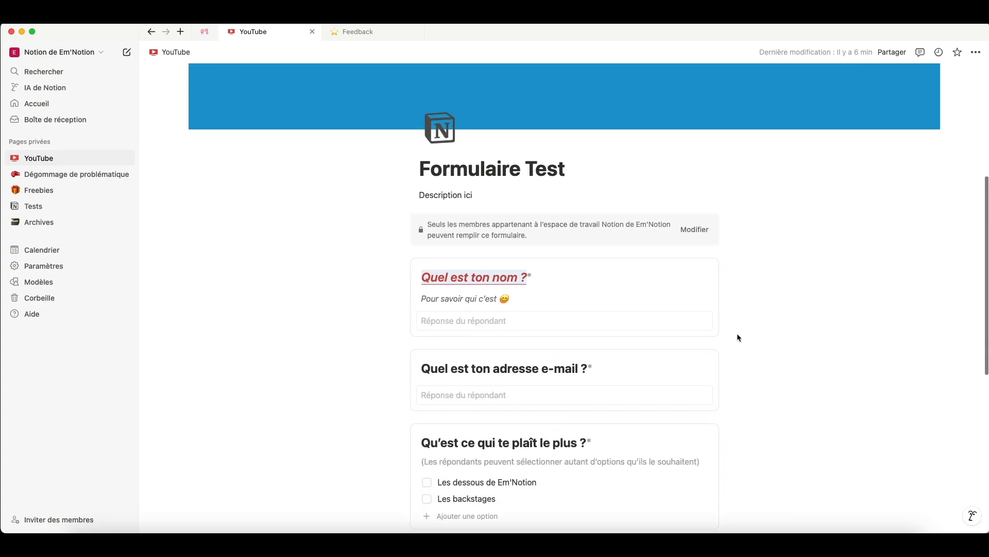
scroll(514, 266, up, 4)
click(312, 245)
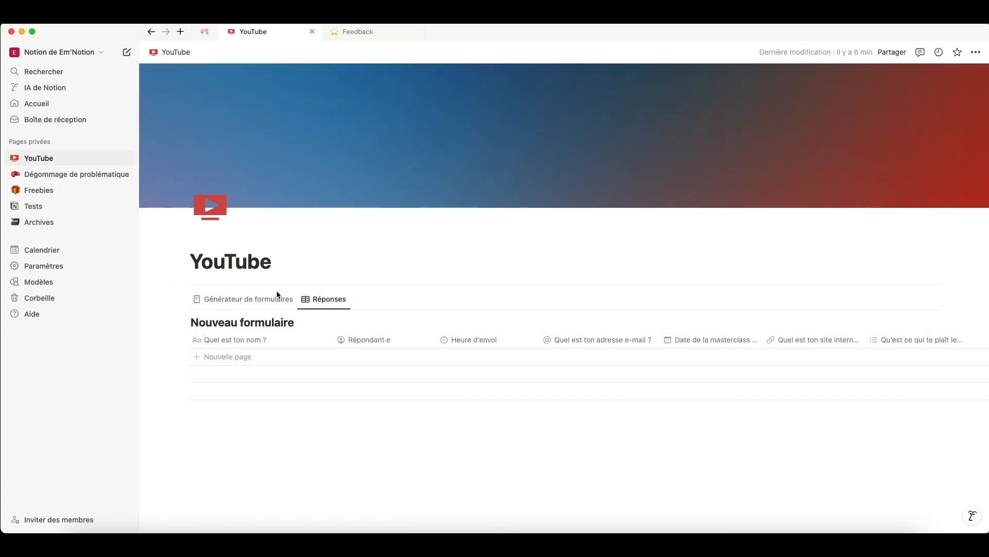
- In the form builder, switch off synchronisation with the property name for the name question and the e-mail question
click(247, 299)
scroll(543, 344, down, 6)
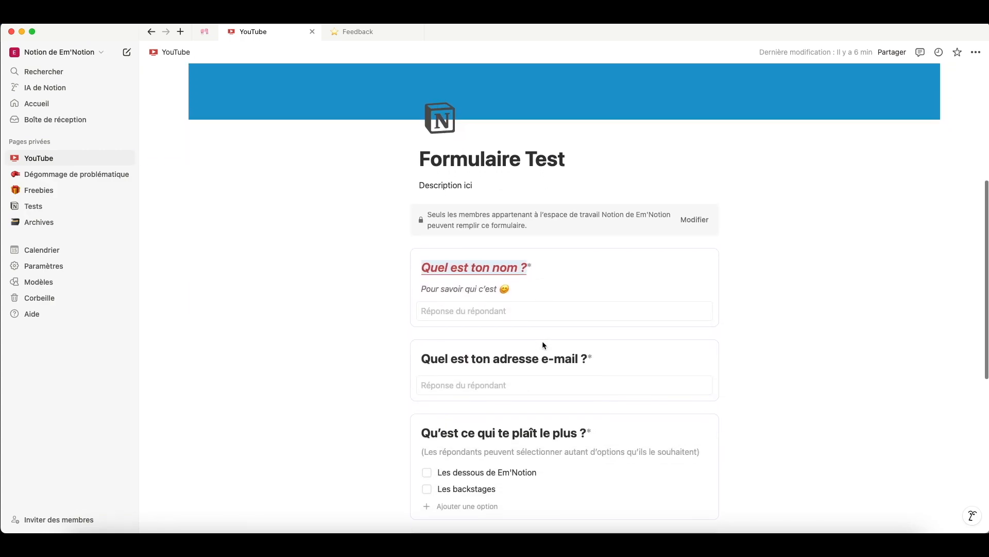
click(708, 255)
click(865, 353)
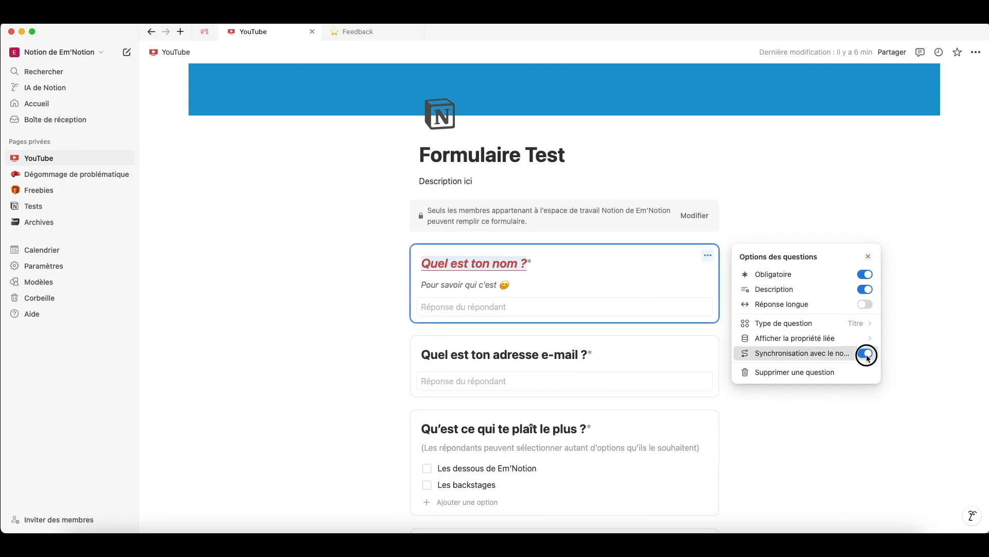
click(708, 347)
click(708, 346)
click(794, 429)
click(718, 401)
scroll(718, 400, down, 5)
- Rename the "Quel est ton nom ?" column of the Réponses table to "Nom"
click(323, 299)
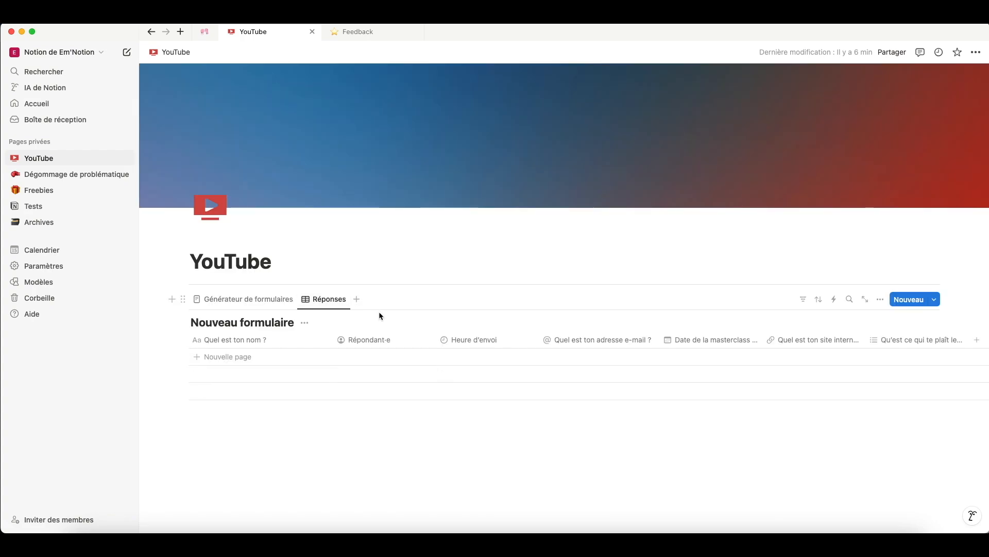
click(248, 338)
drag(278, 360, 179, 358)
text(NOm)
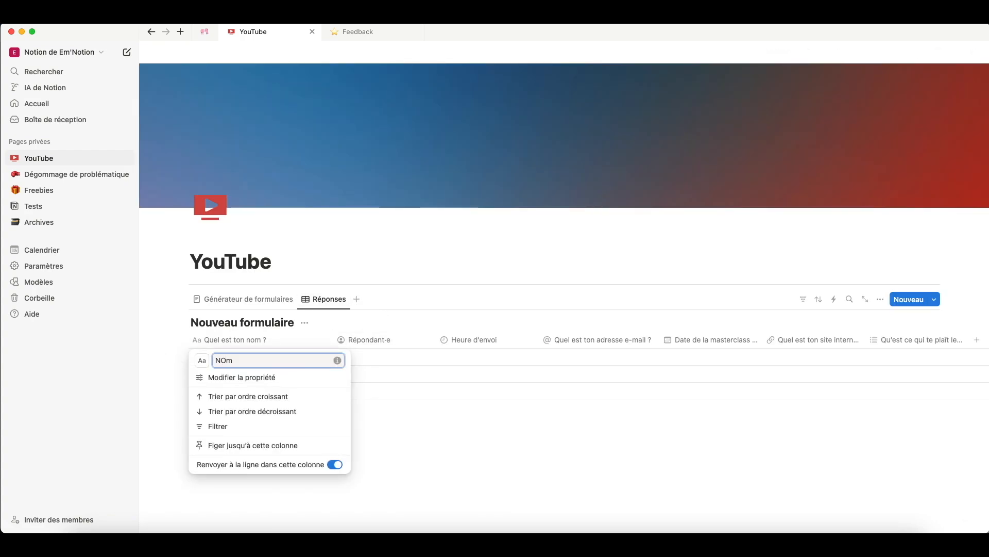
text(m)
click(421, 328)
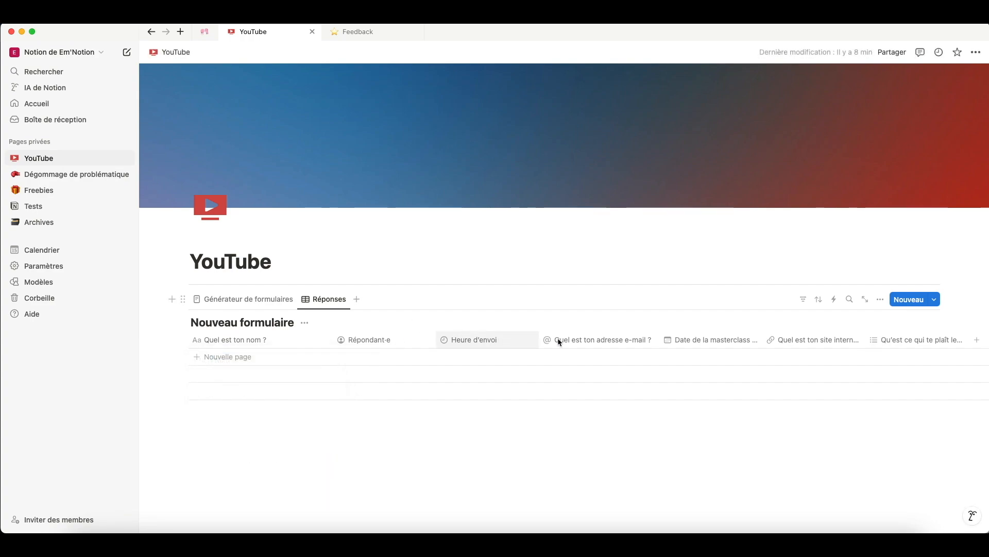
- Rename the "Quel est ton adresse e-mail ?" column to "Email"
click(603, 341)
drag(665, 363, 534, 353)
text(Email)
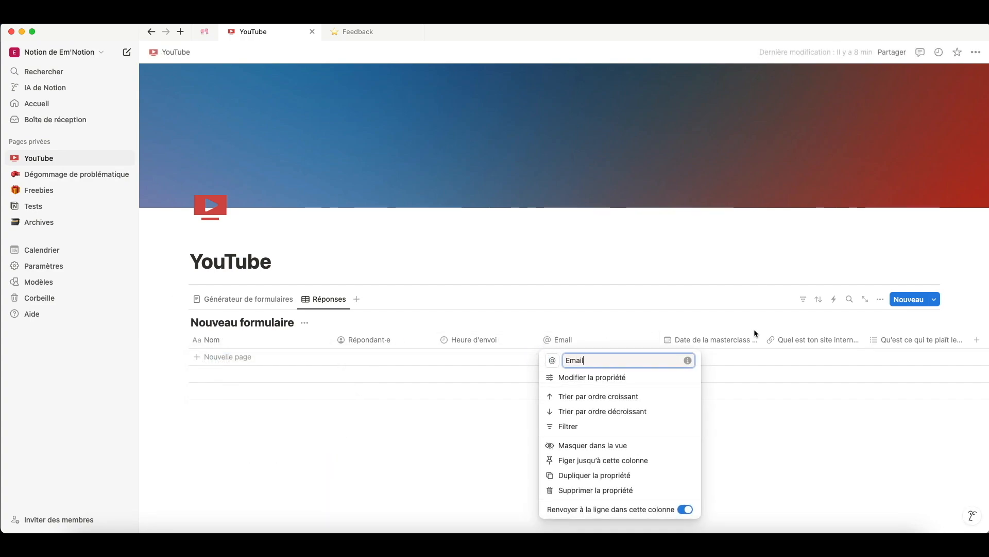
click(734, 339)
- Return to the form builder and check the titles of the name and e-mail questions against the renamed columns
click(272, 303)
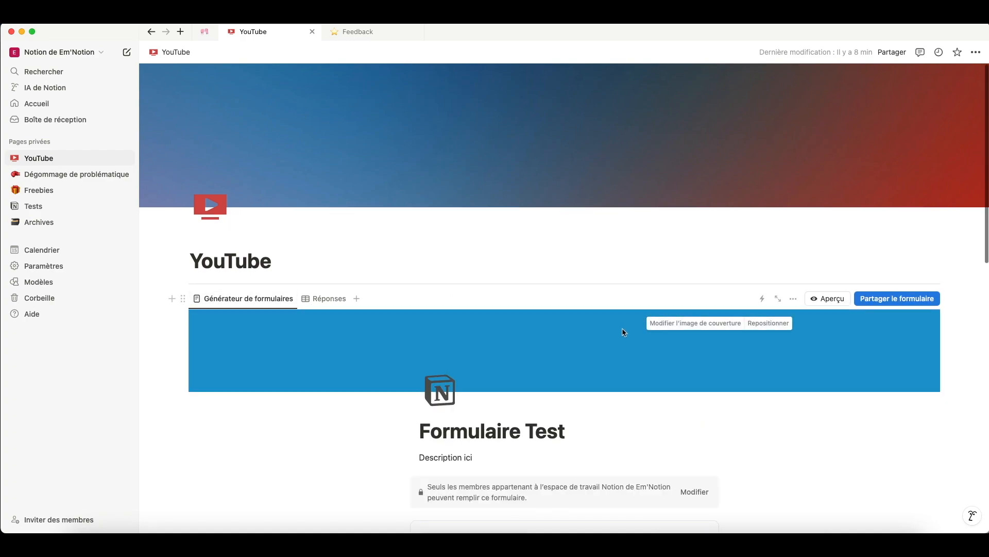
scroll(622, 328, down, 10)
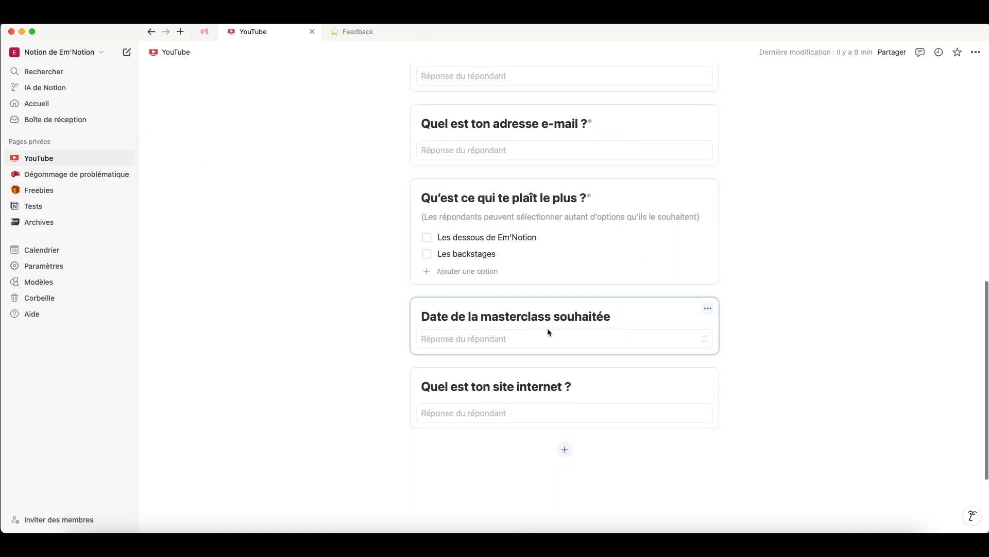
scroll(594, 321, up, 3)
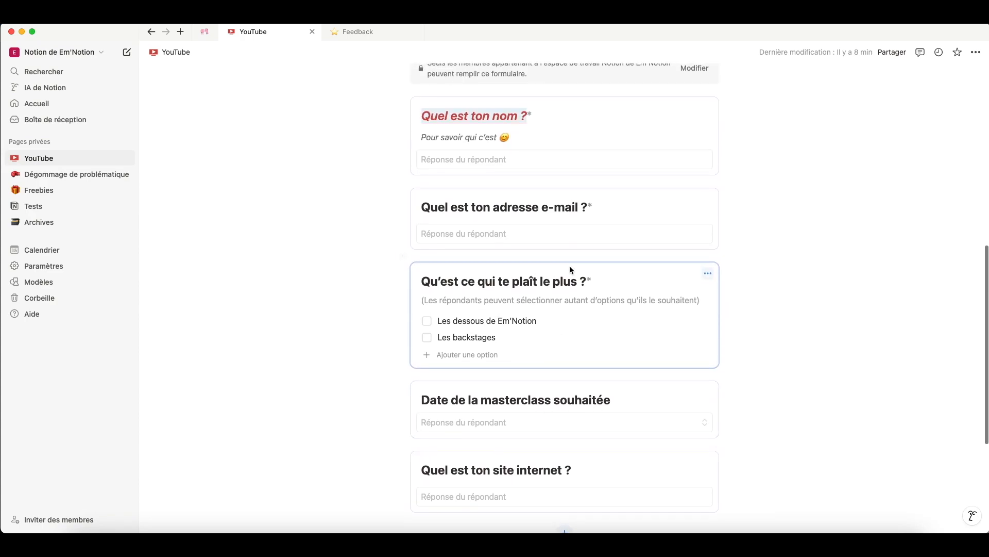
- Turn on synchronisation with the property name for the multiple-choice question and retype the end of its title as "Qu'est ce qui te plaît le plus ?"
click(708, 273)
click(869, 374)
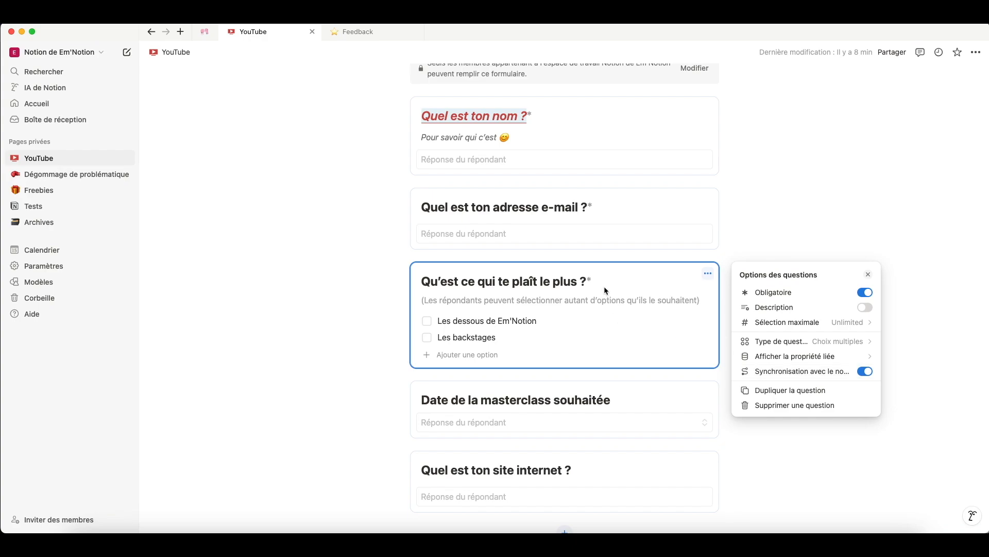
click(587, 282)
key(BackSpace)
key(BackSpace)
key(BackSpace)
key(BackSpace)
key(BackSpace)
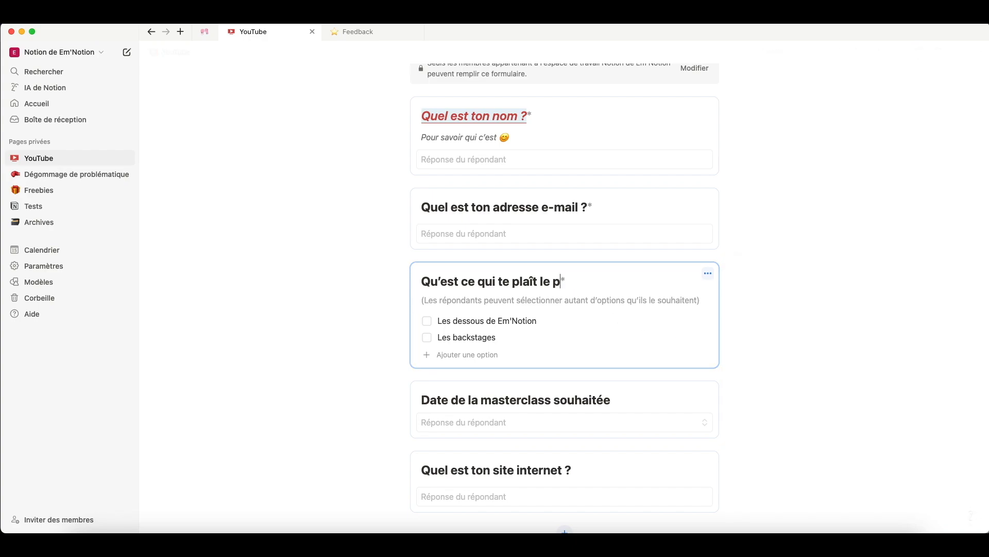
text(lus ?)
click(744, 276)
- Check the multiple-choice question's column name in the Réponses table
scroll(761, 275, up, 2)
scroll(761, 275, up, 3)
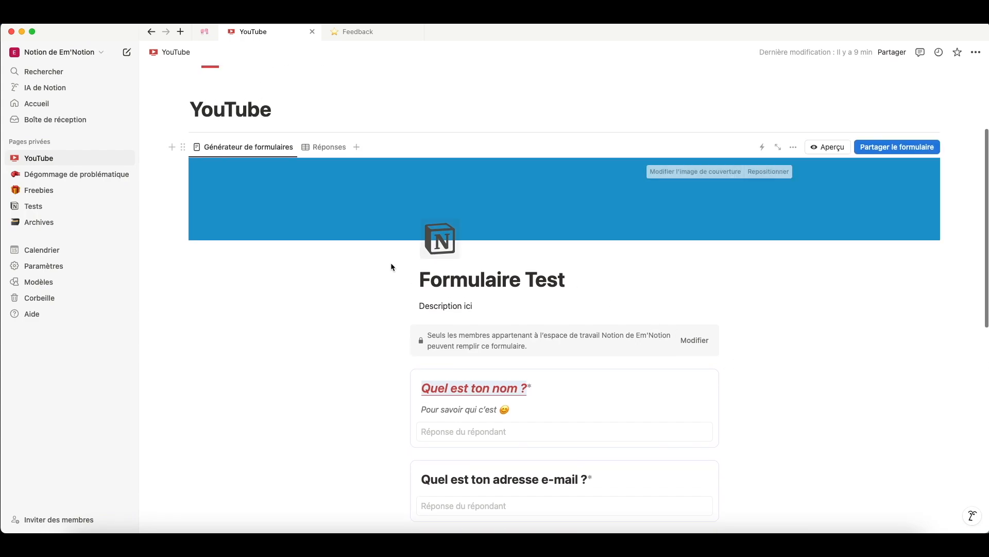
click(324, 148)
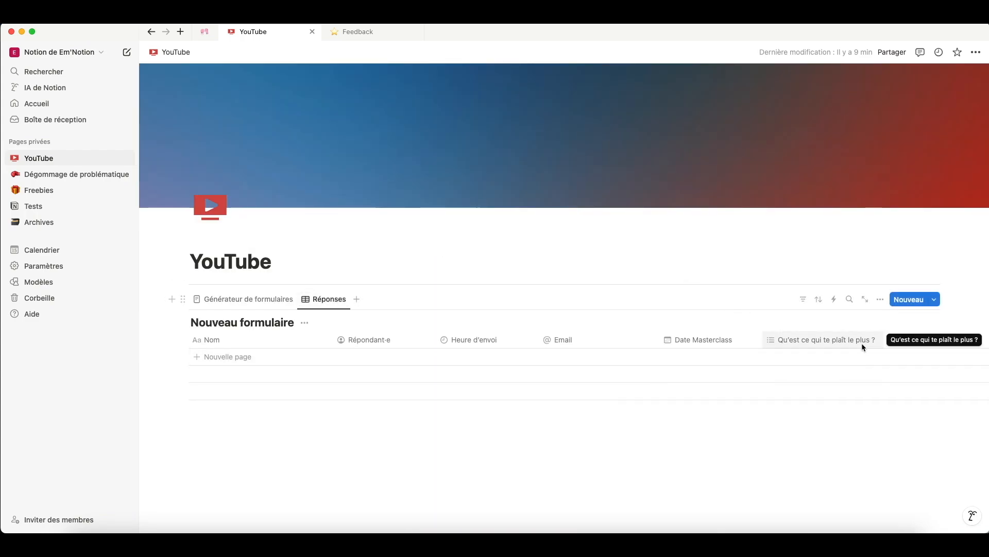
- Return to the form builder and review the e-mail question's options and the form's other questions
click(249, 301)
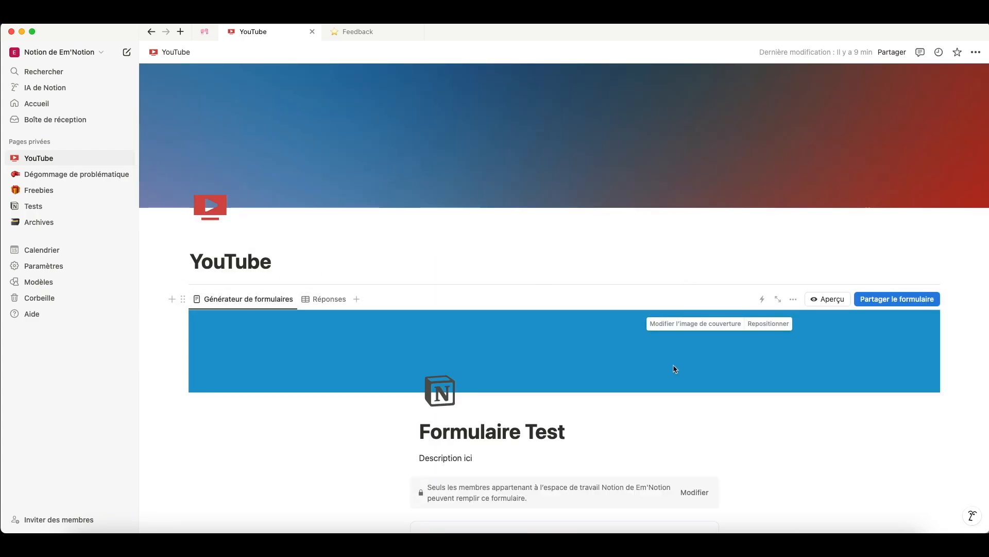
scroll(674, 367, down, 8)
scroll(675, 369, down, 1)
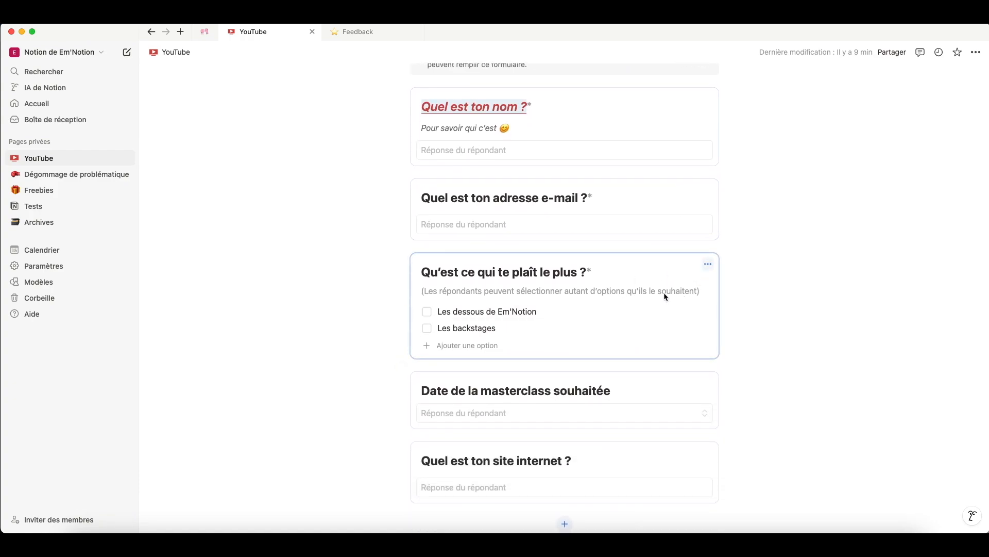
click(707, 192)
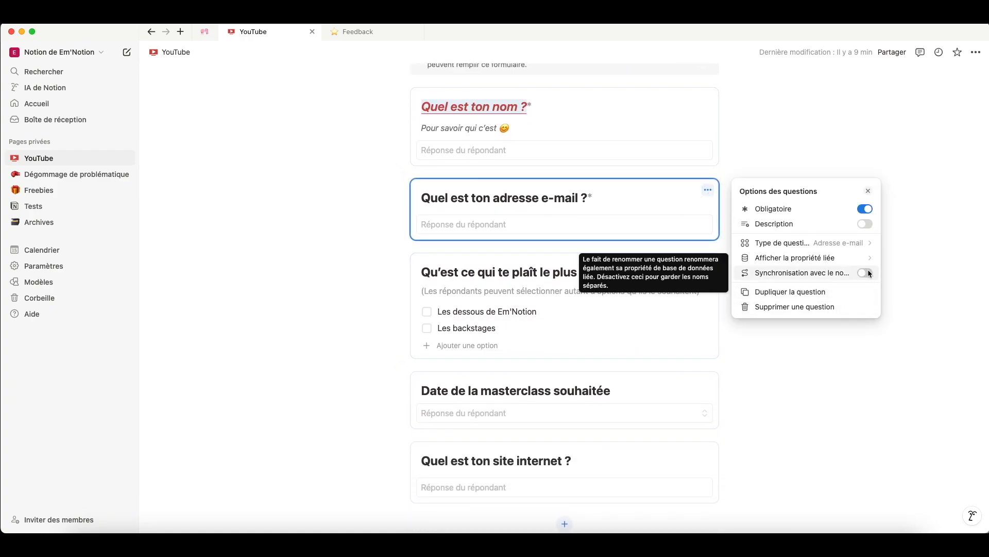
click(910, 265)
scroll(722, 258, down, 5)
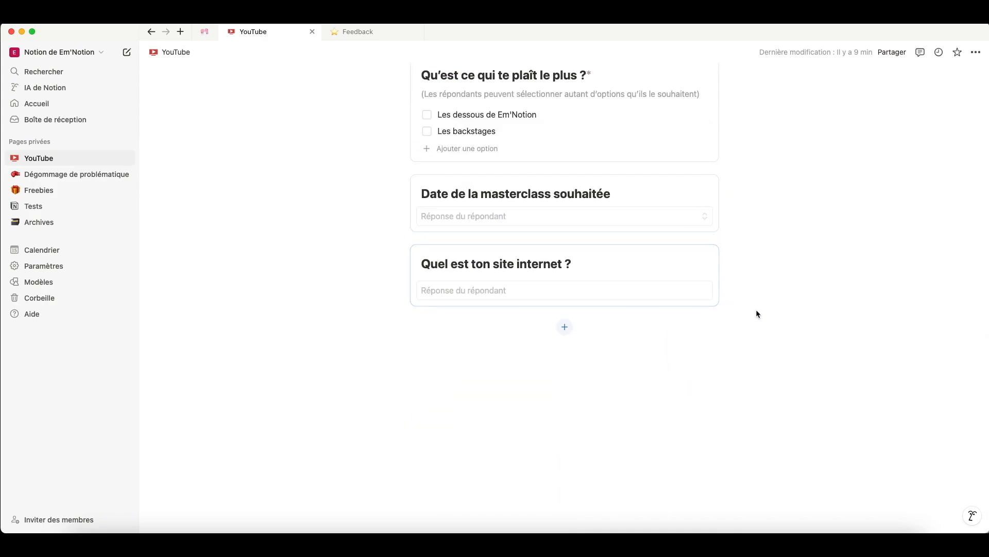
scroll(756, 309, up, 8)
scroll(777, 247, down, 5)
scroll(777, 251, up, 10)
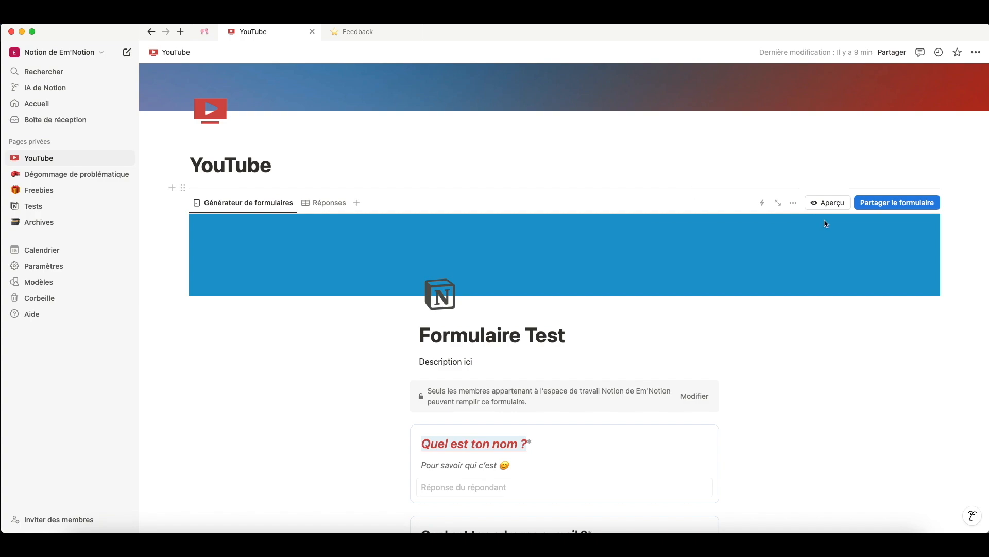
- Rename the form builder view as "Formulaire"
click(794, 204)
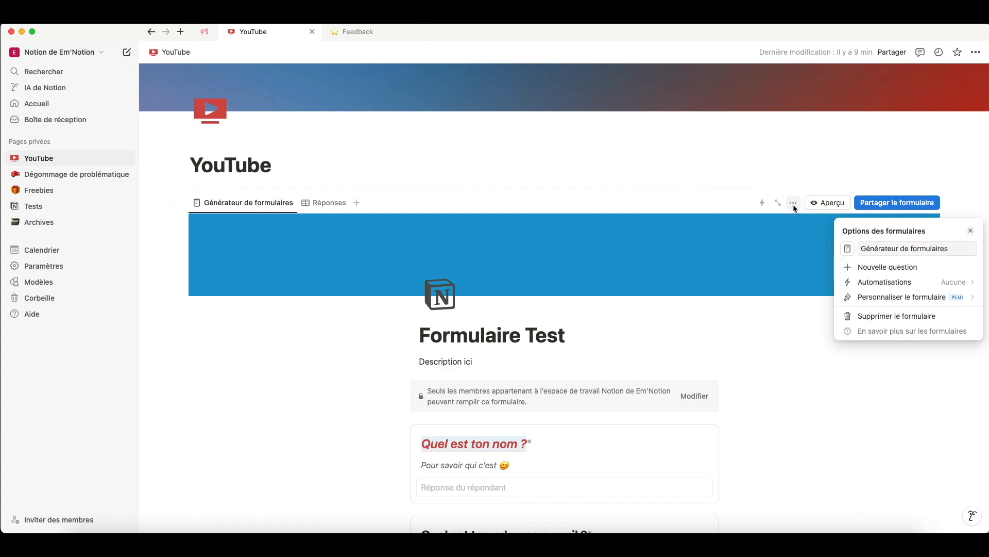
drag(951, 248, 865, 250)
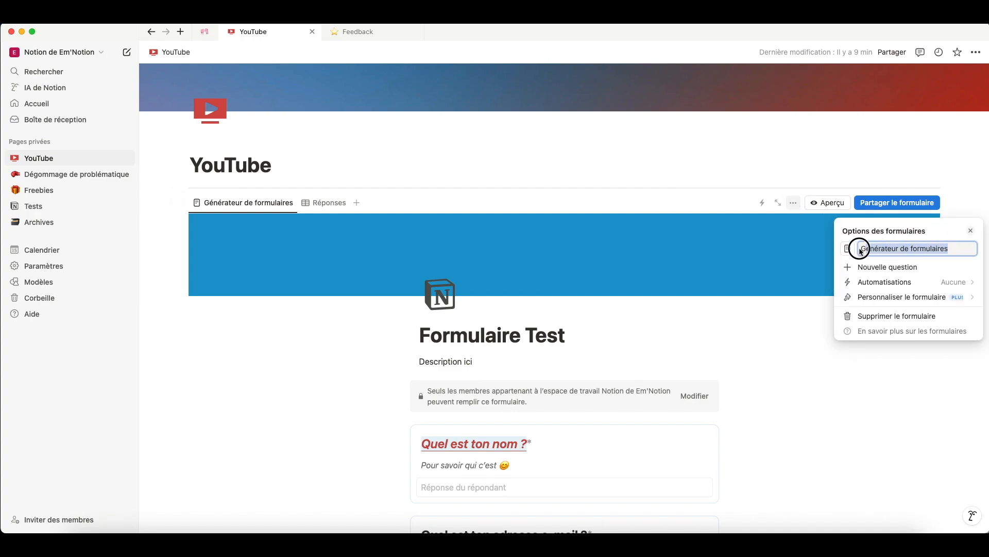
text(Formulaire)
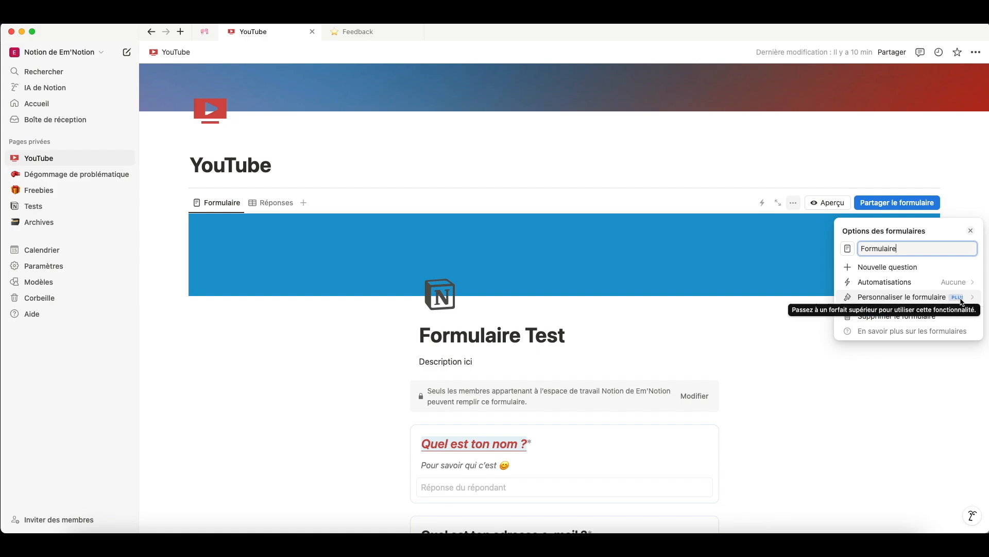
- Review the form's customisation options for the send button and confirmation message, then close the form options
click(900, 299)
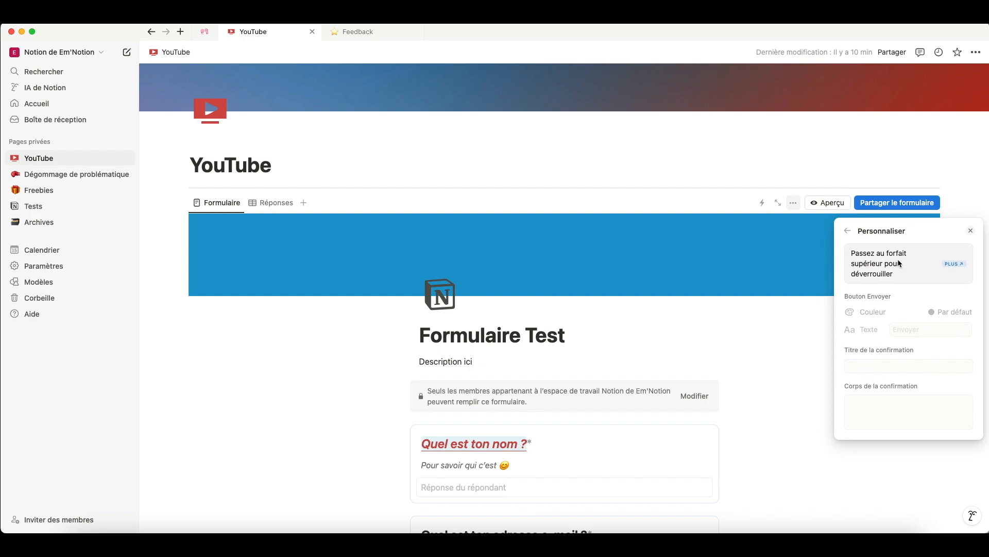
click(848, 230)
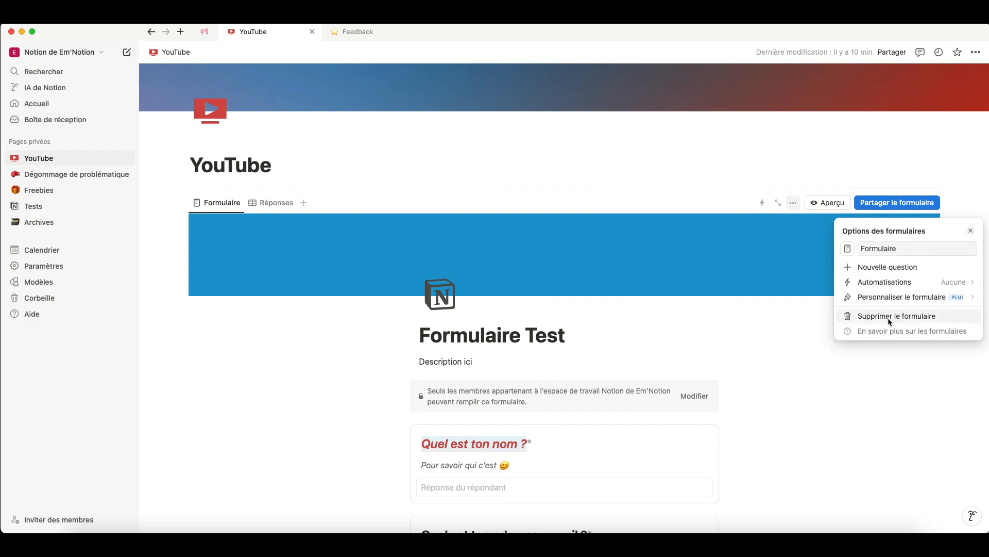
click(783, 332)
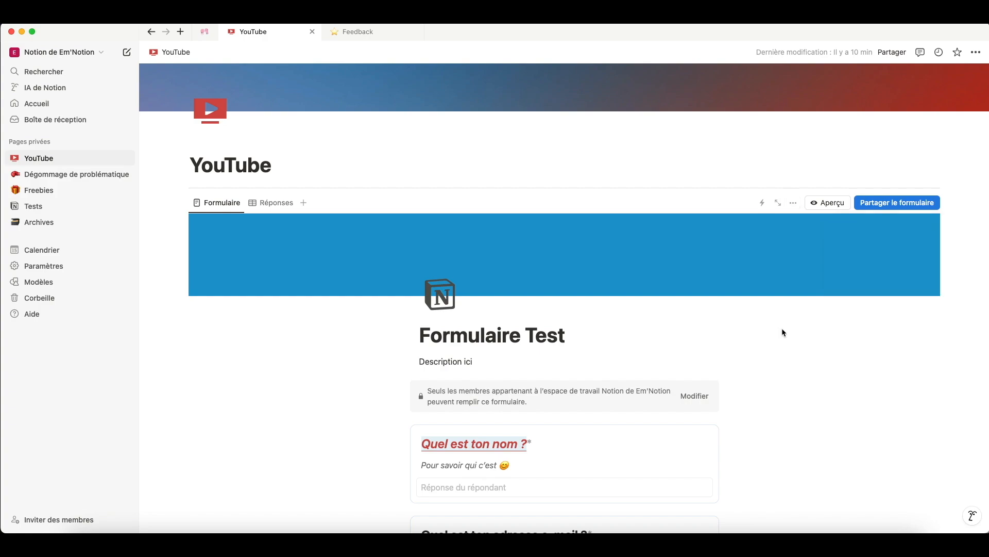
- Preview the form down to its Envoyer button and copy the form link from the preview
click(825, 206)
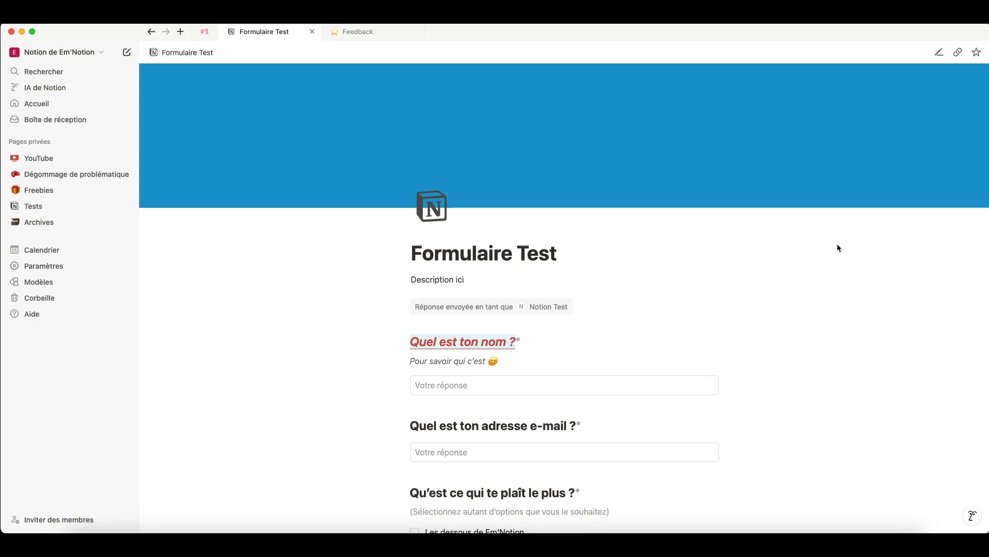
scroll(839, 248, down, 5)
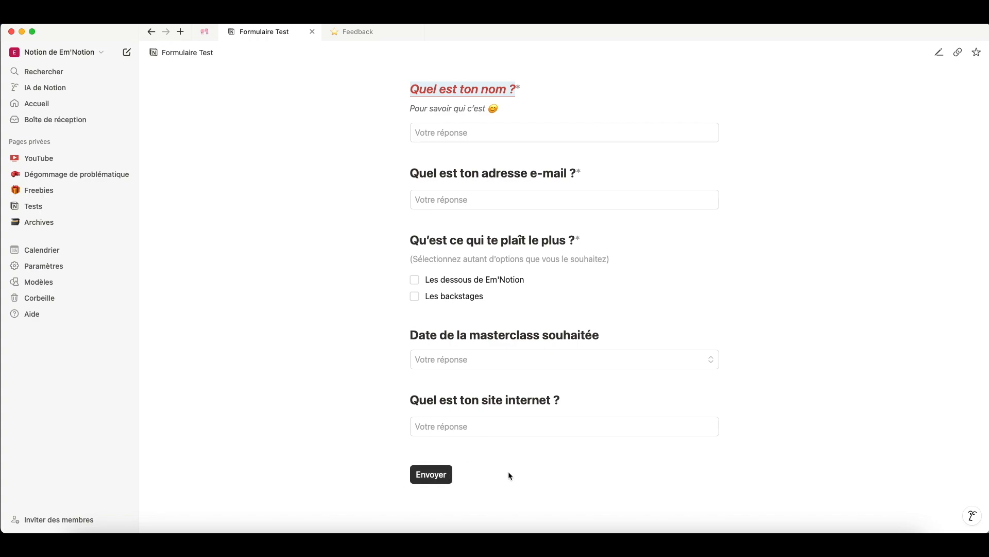
scroll(511, 475, up, 5)
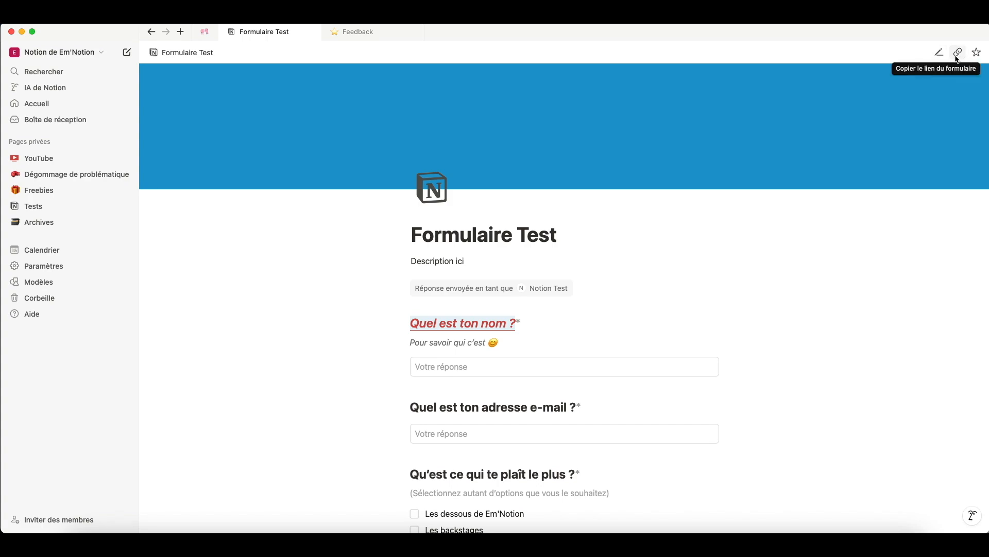
click(958, 58)
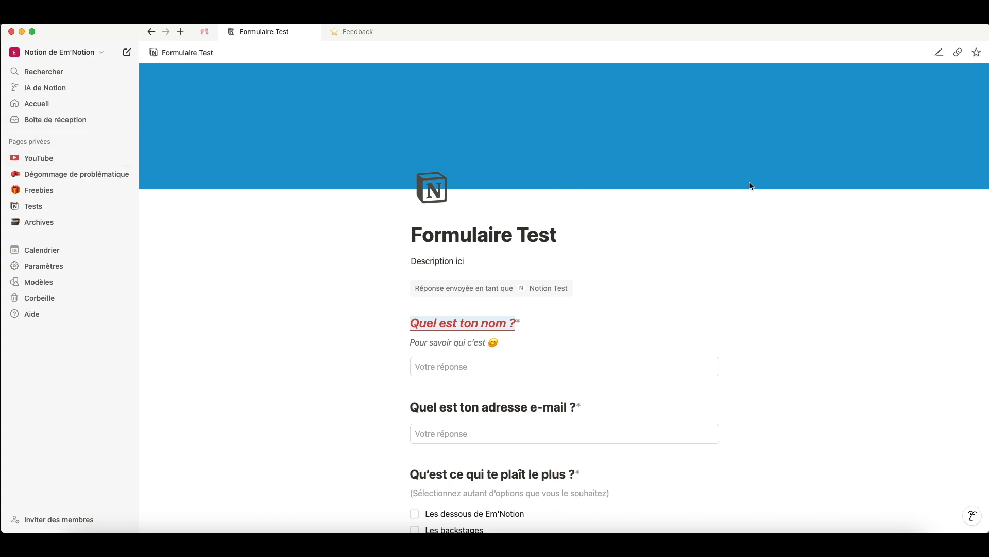
key(Escape)
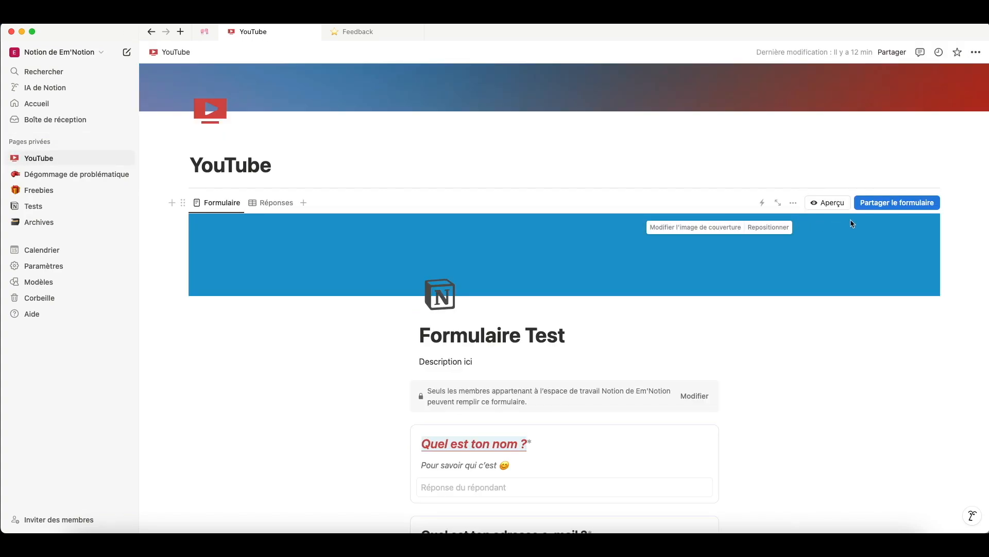
- In the form's sharing settings, set who can fill it in to "Tout internaute disposant d'un lien"
click(899, 206)
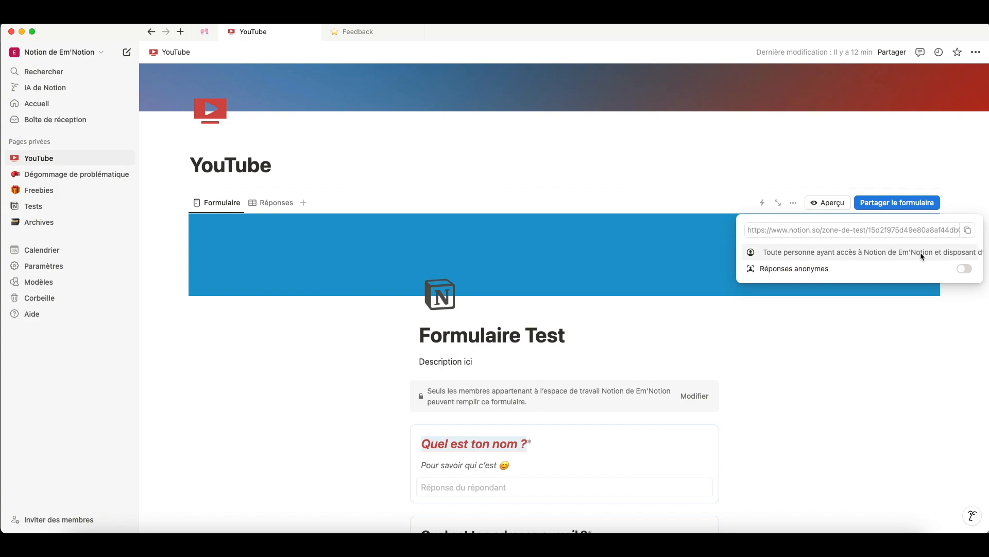
click(833, 252)
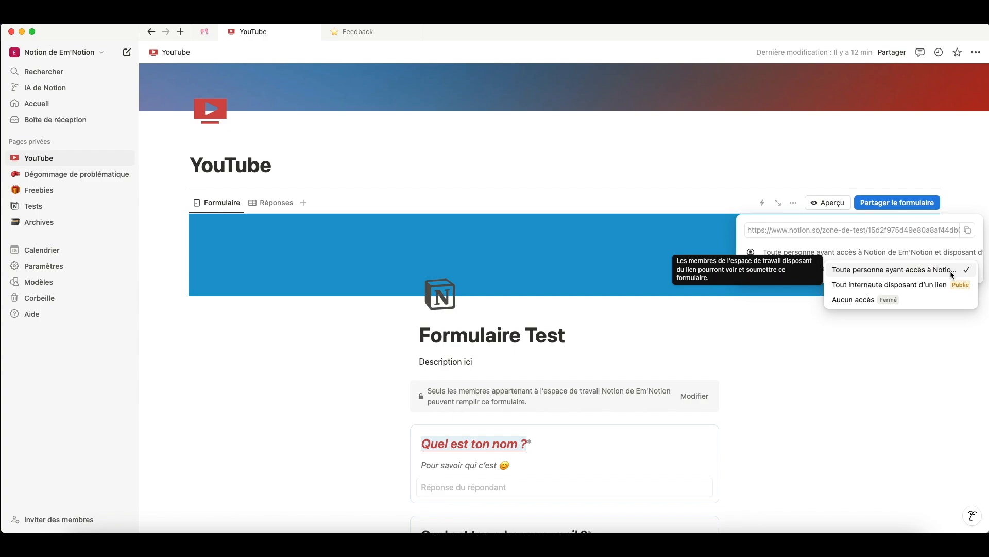
click(896, 269)
click(819, 254)
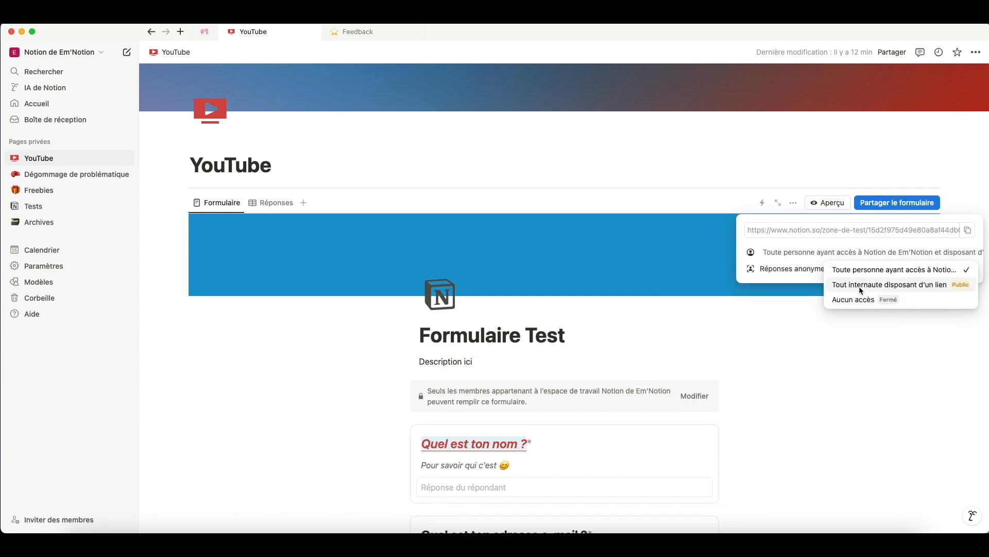
click(891, 284)
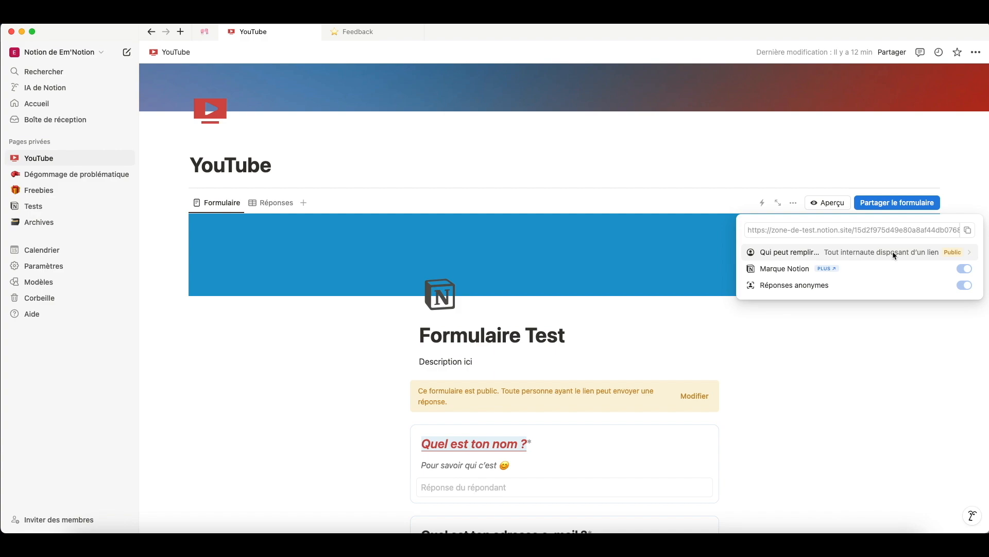
- Restrict form filling to people who have access to the Notion de Em'Notion workspace and the link
click(893, 252)
click(883, 270)
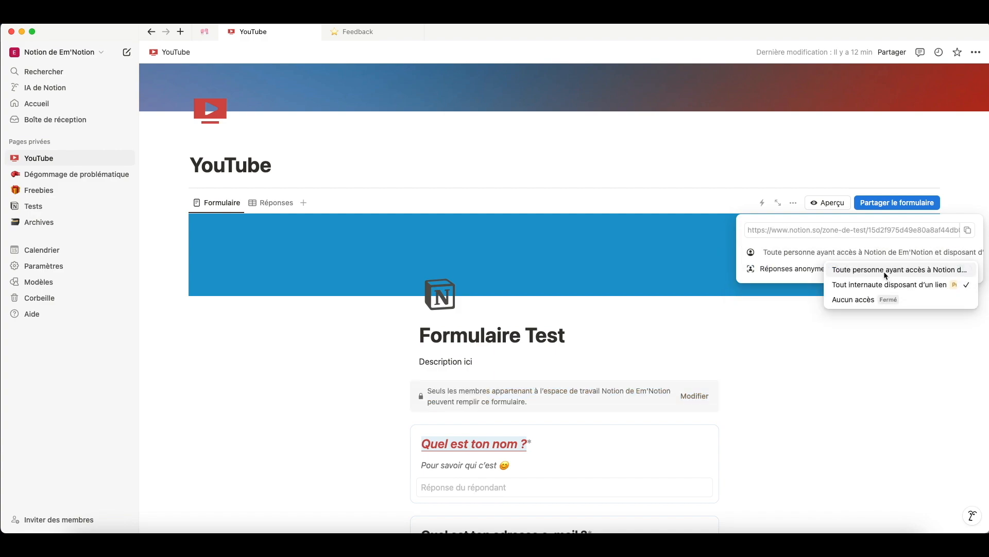
click(857, 253)
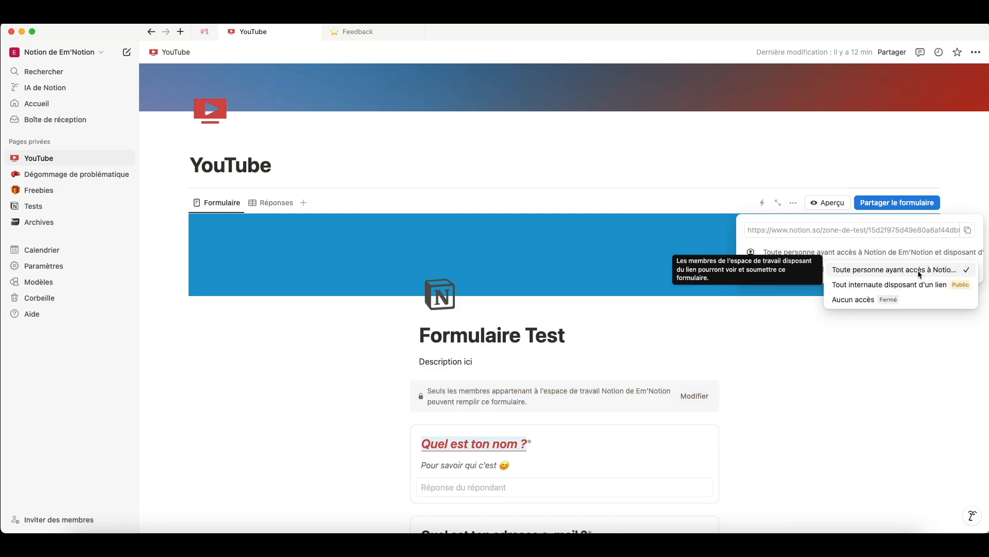
click(896, 253)
click(895, 253)
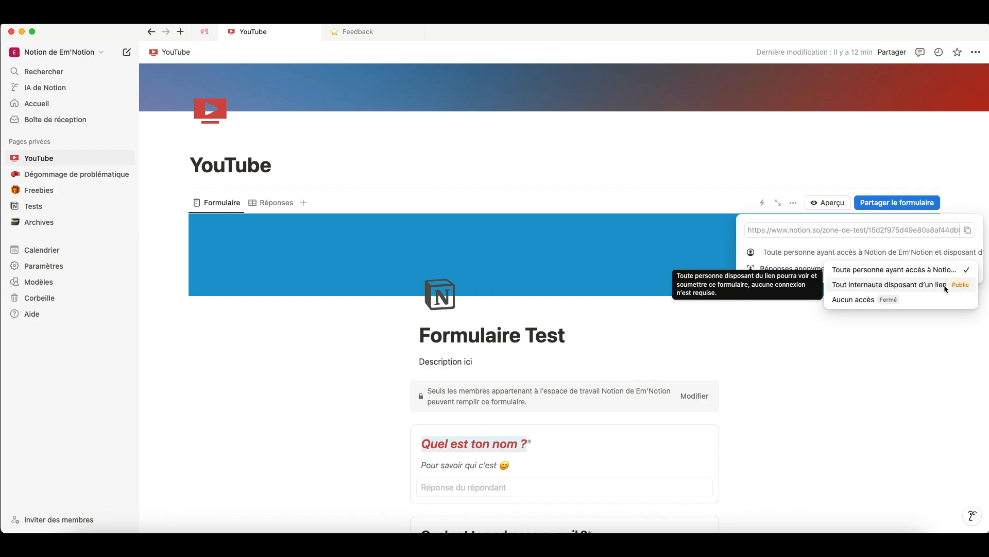
- Make the form public to "Tout internaute disposant d'un lien" and close the sharing settings
click(910, 287)
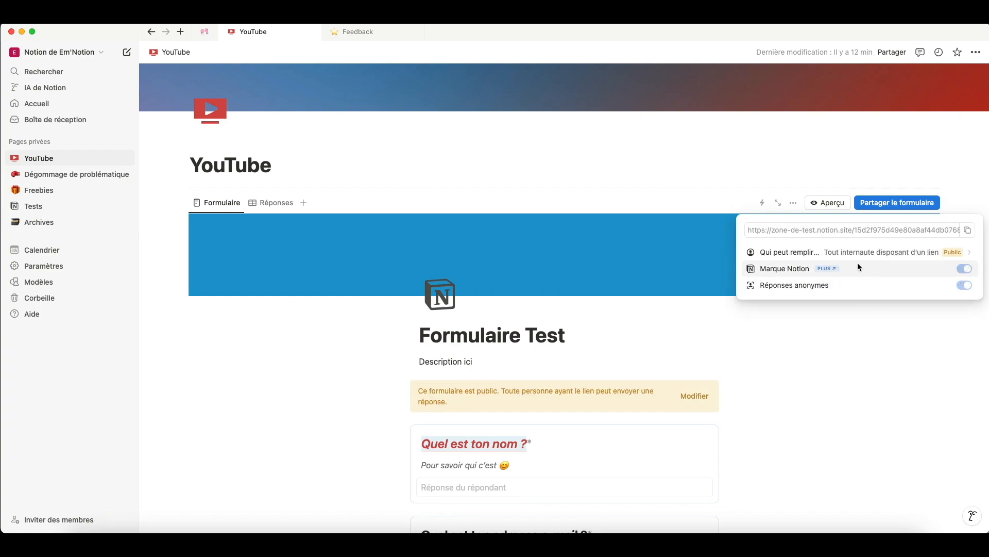
mouse_move(777, 273)
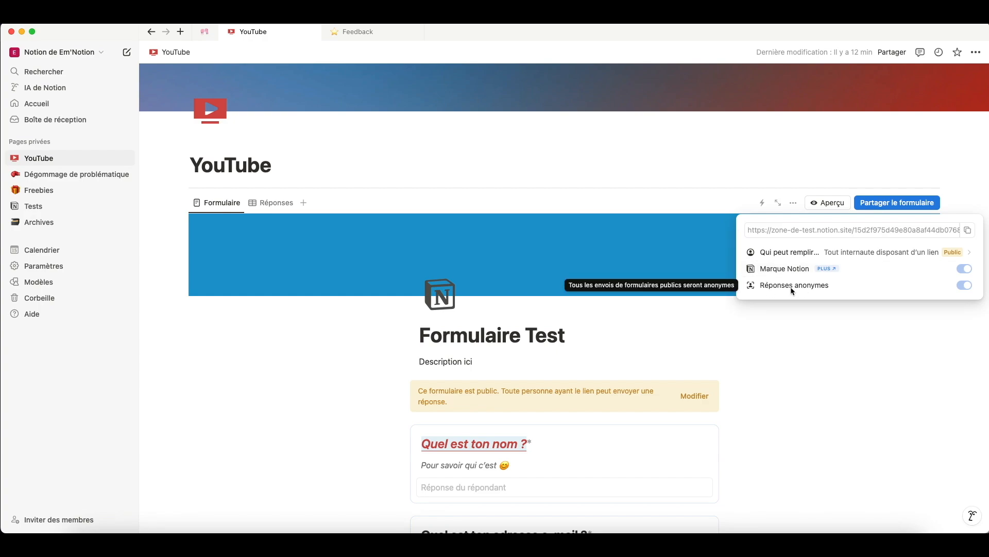
click(804, 329)
scroll(804, 329, down, 3)
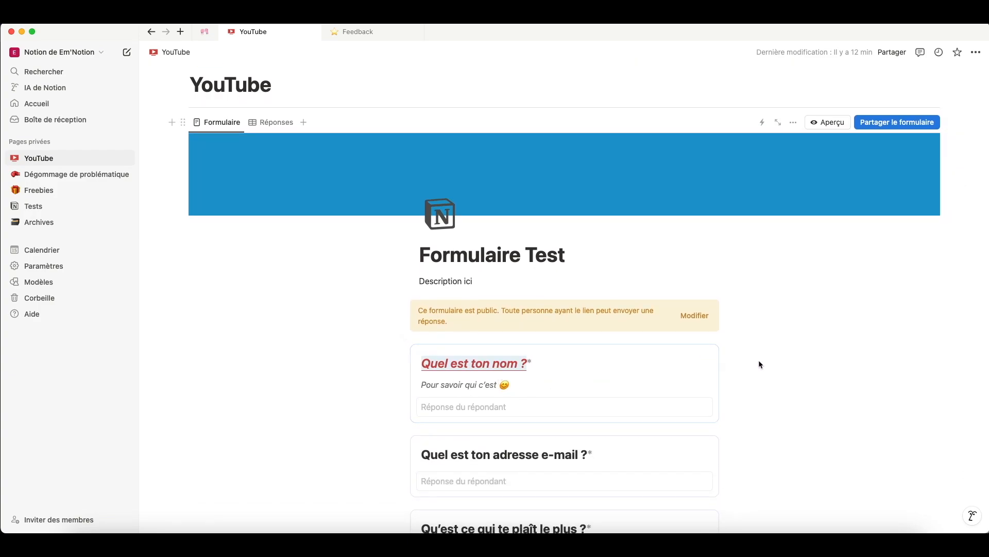
- Copy the form's public link and look through the published form in the Safari browser
click(867, 124)
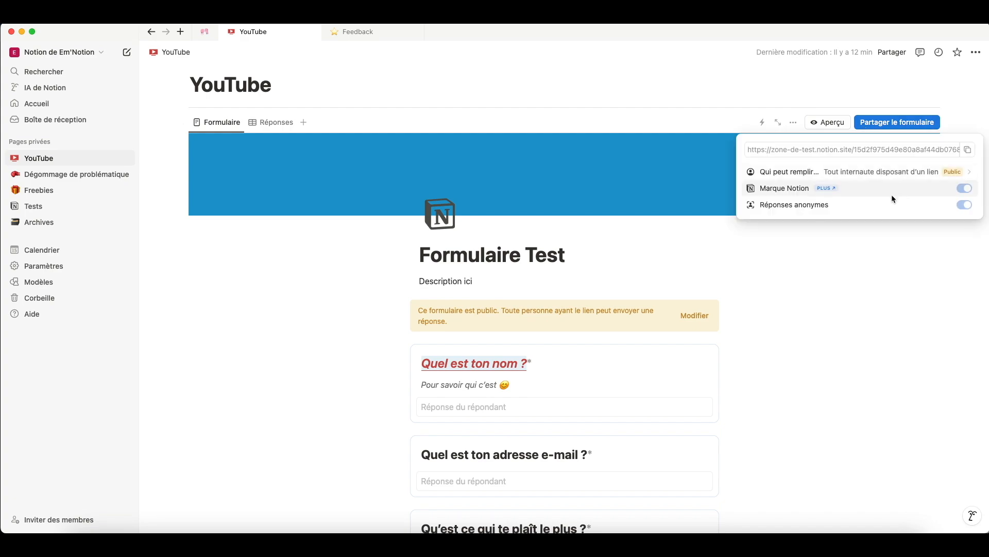
click(972, 151)
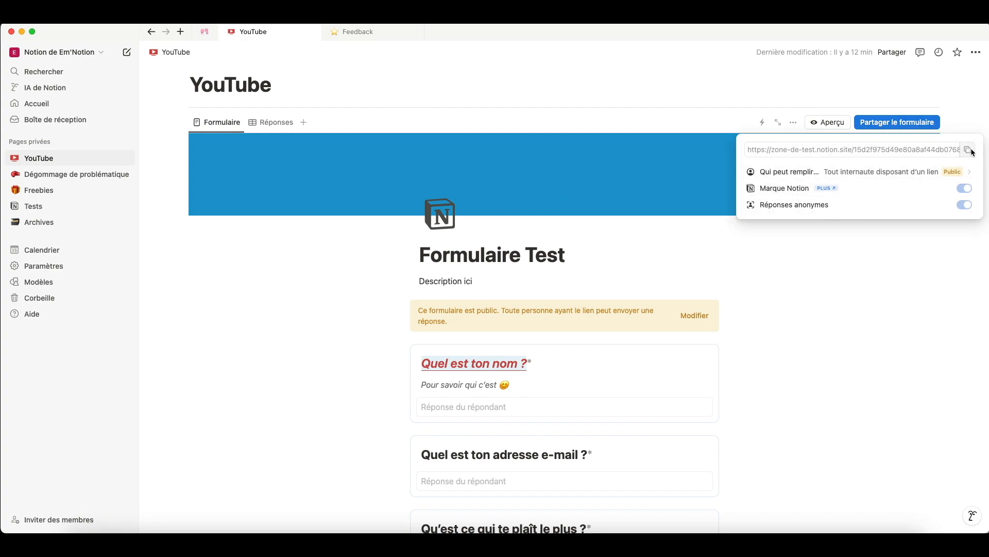
click(971, 153)
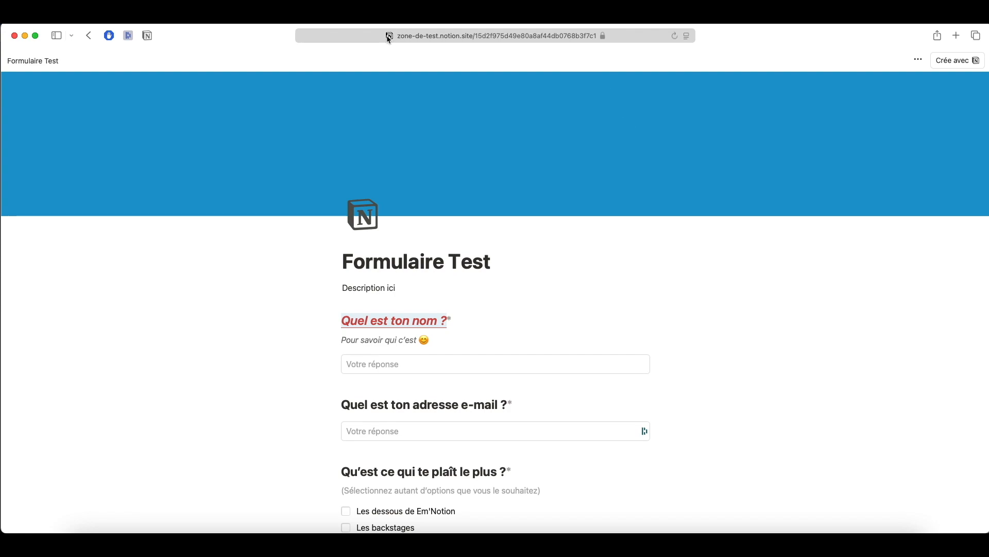
scroll(667, 218, down, 5)
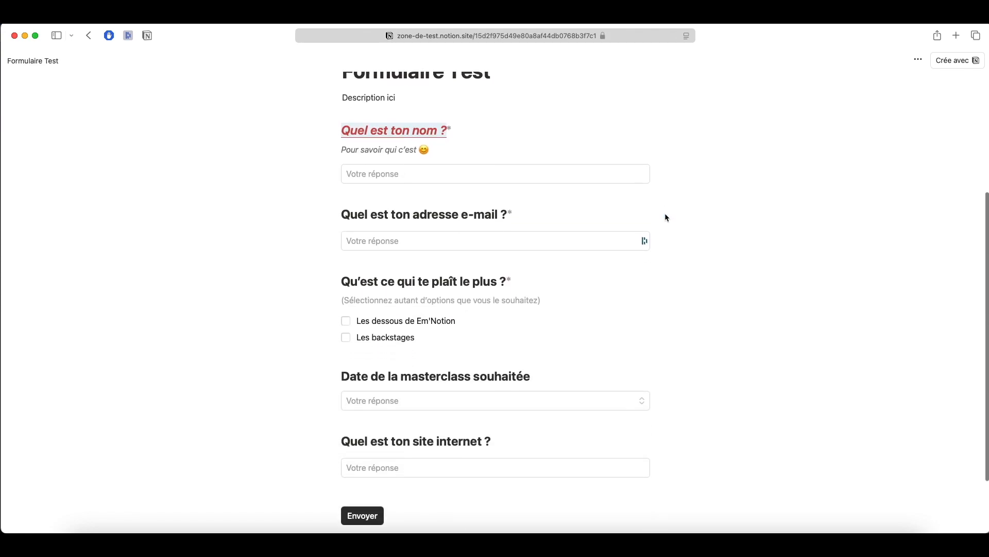
scroll(666, 218, up, 5)
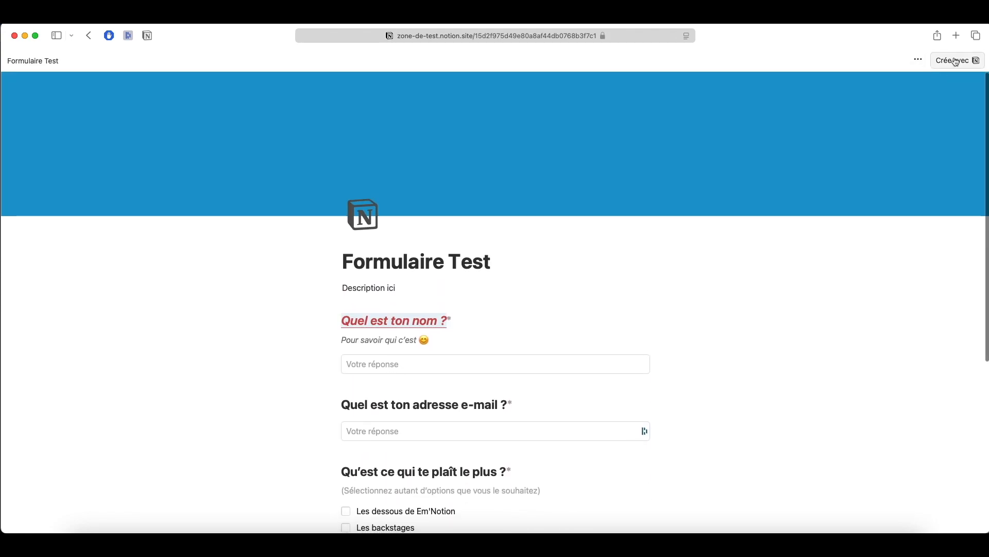
click(920, 60)
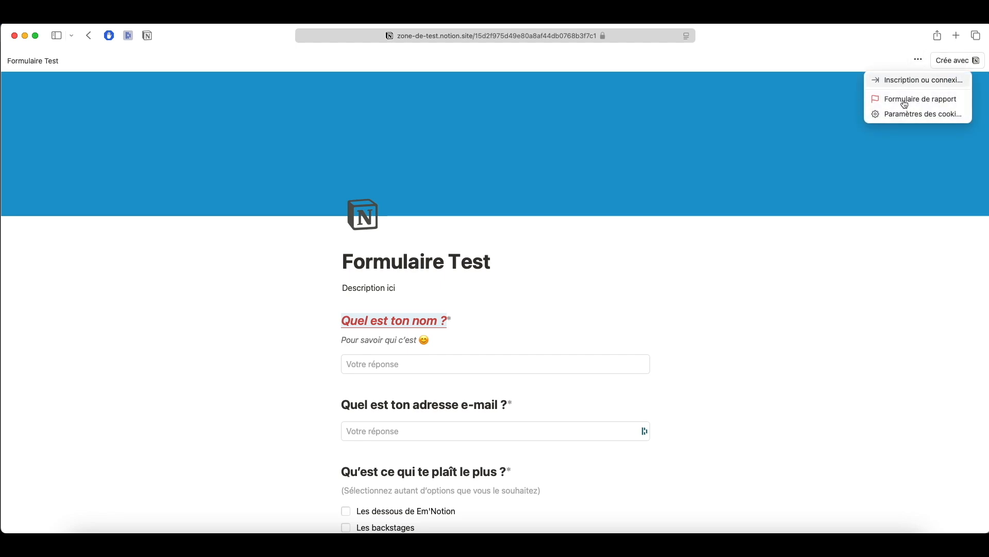
click(832, 61)
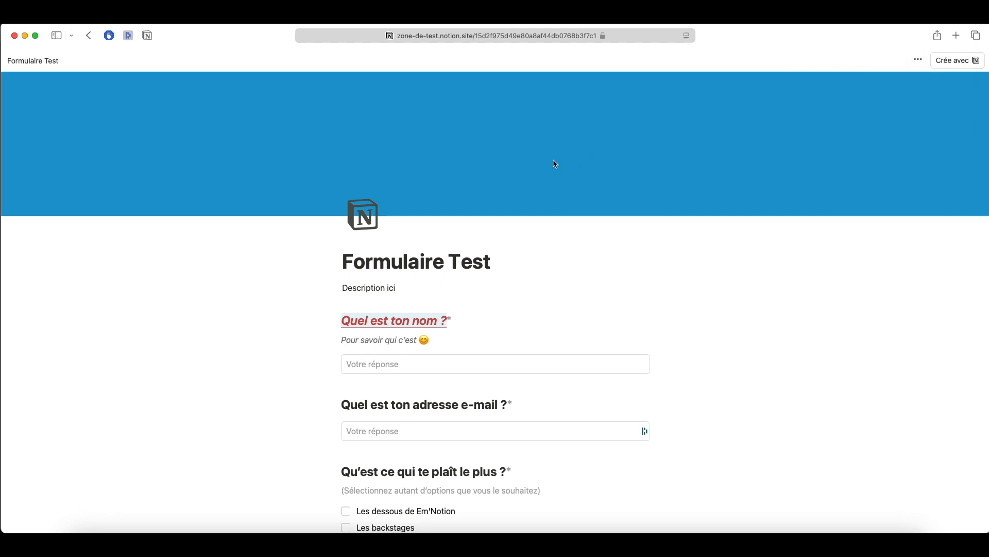
- Fill in the respondent's first name and e-mail address in the published form, and choose "Les backstages" as the preferred content
scroll(556, 164, down, 3)
click(415, 272)
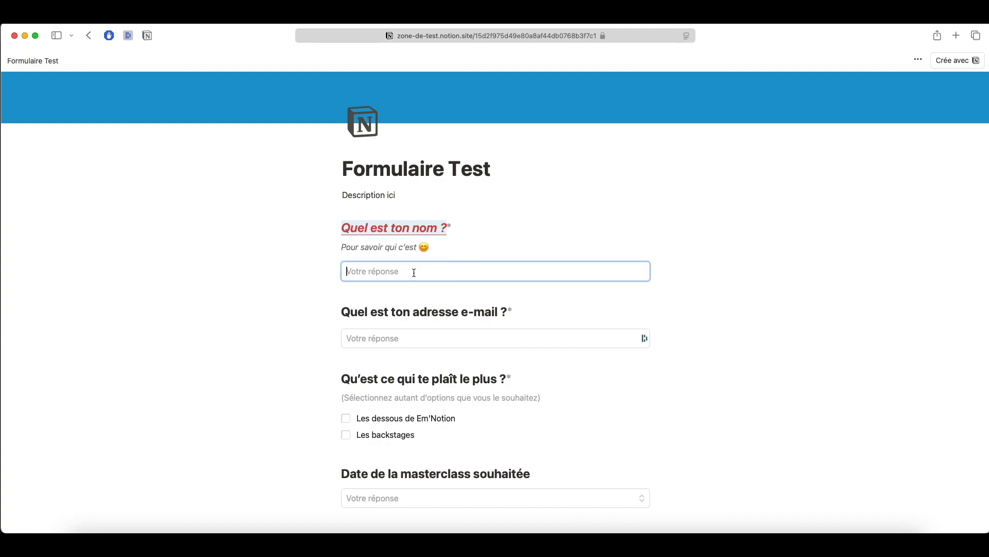
text(Emilie)
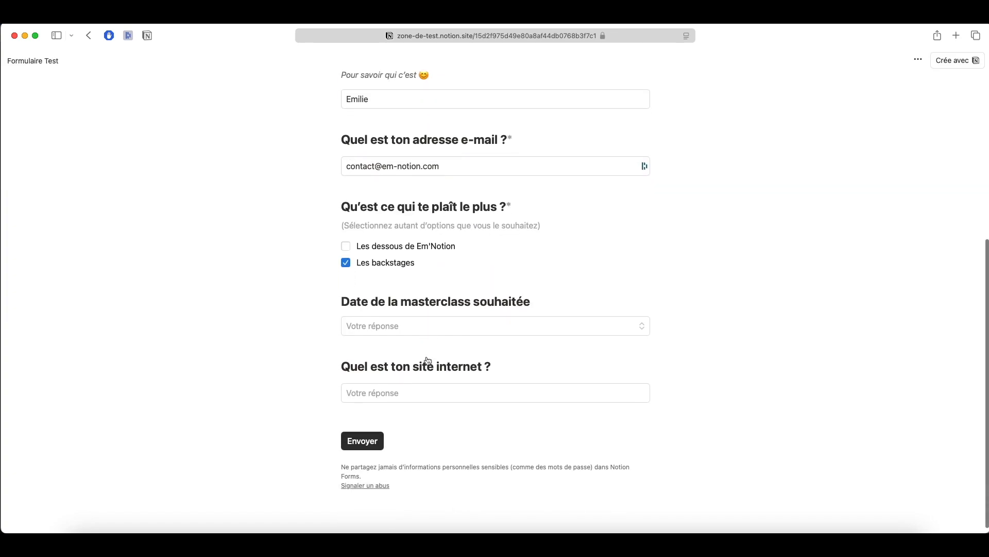
- Set the desired masterclass date to 15 décembre 2024, from 08:00 to 18:00
scroll(434, 322, down, 1)
click(434, 321)
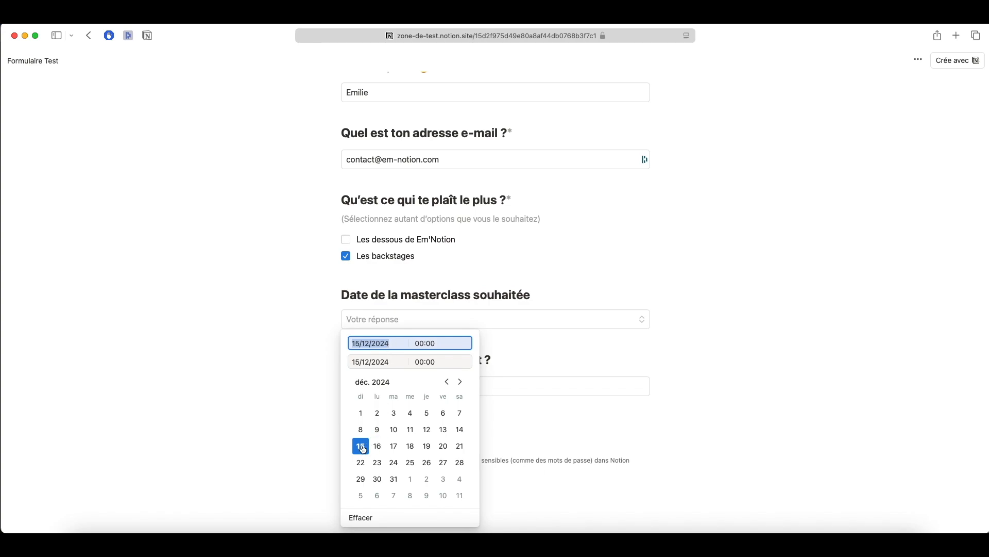
click(438, 345)
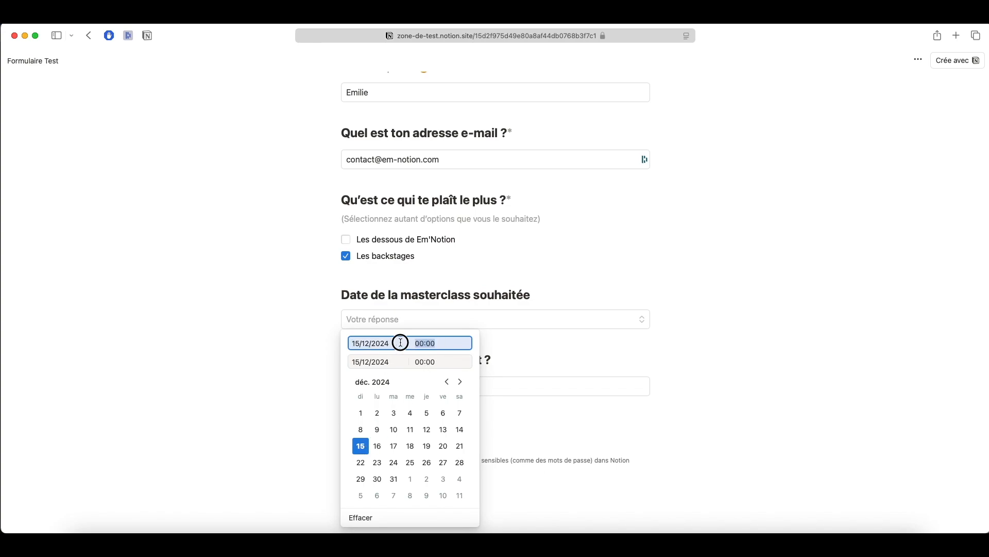
text(08:00)
click(410, 363)
text(1800)
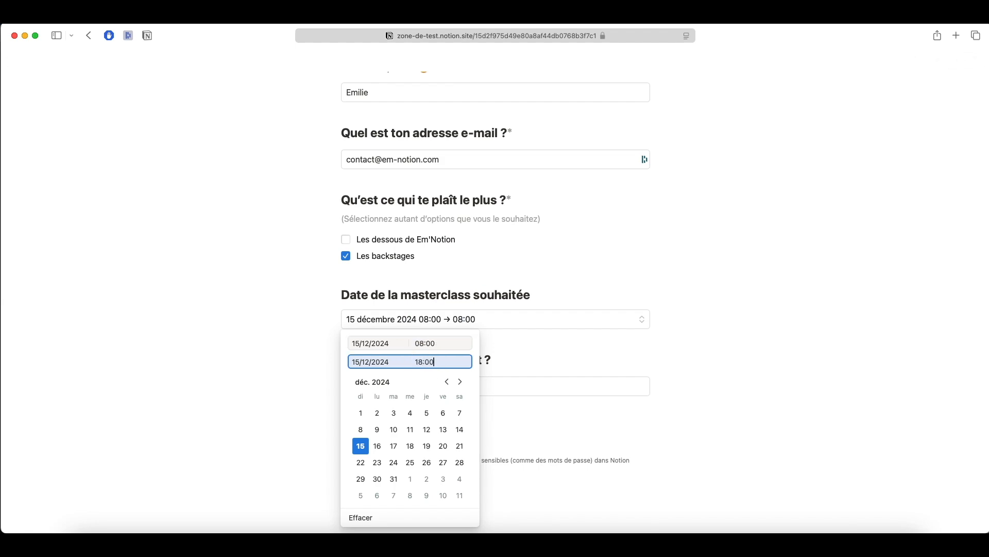
key(Return)
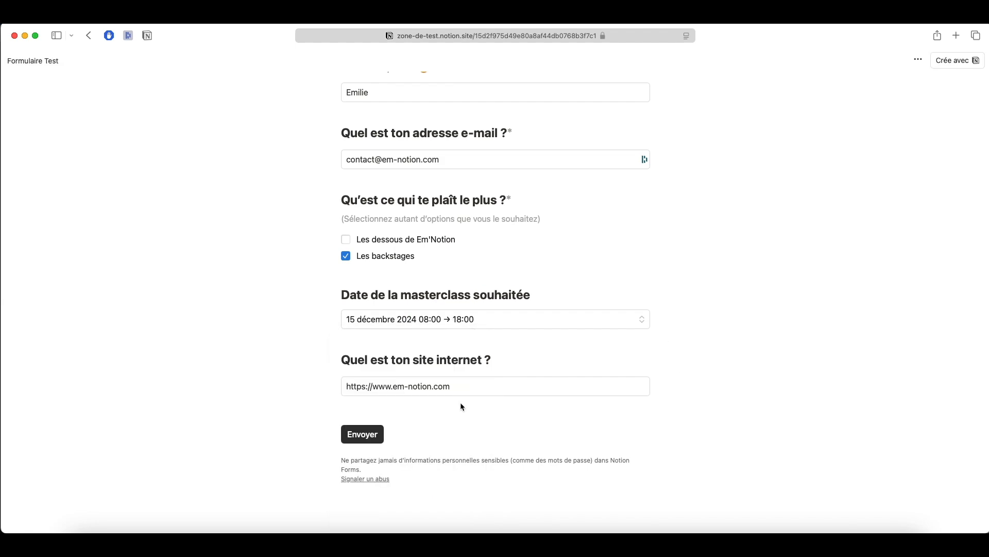
click(357, 439)
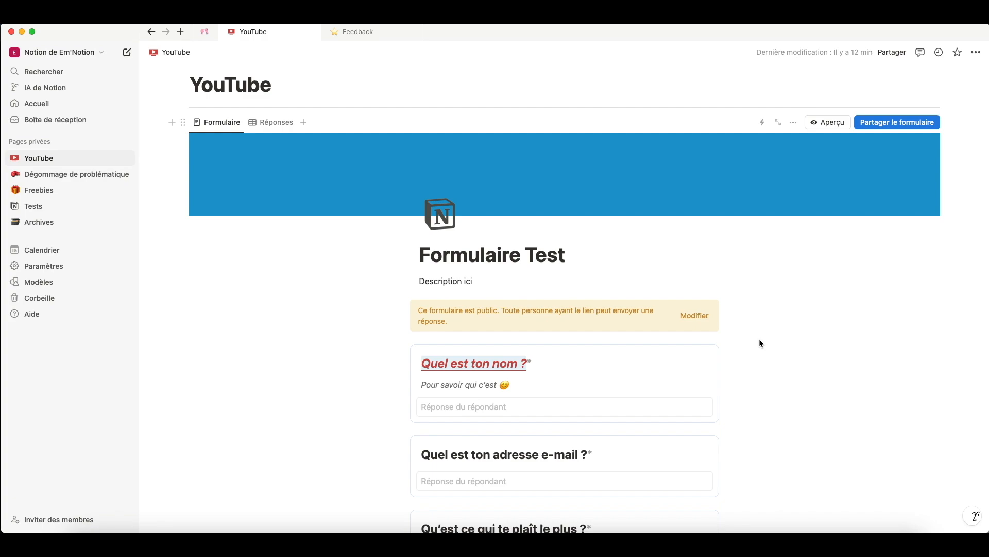
scroll(308, 281, up, 3)
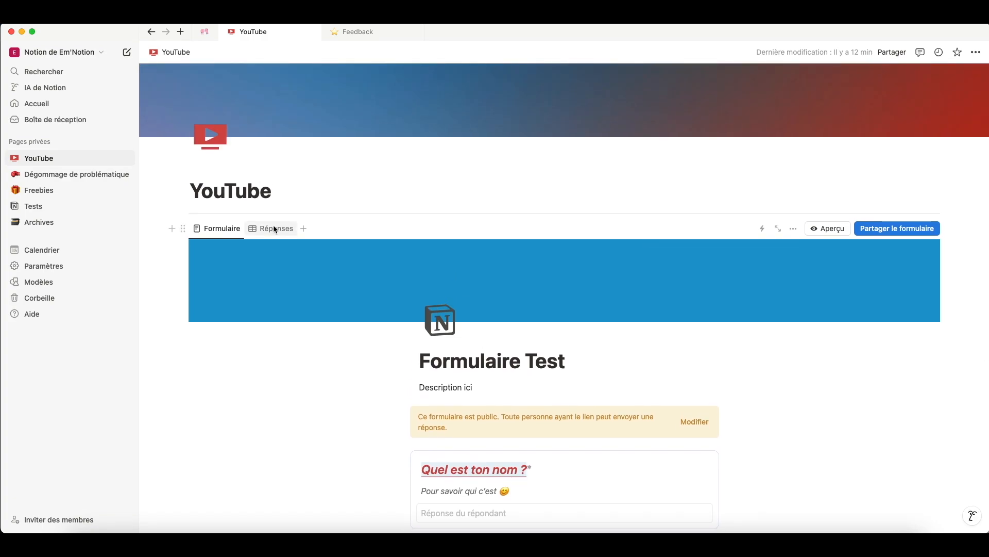
click(274, 229)
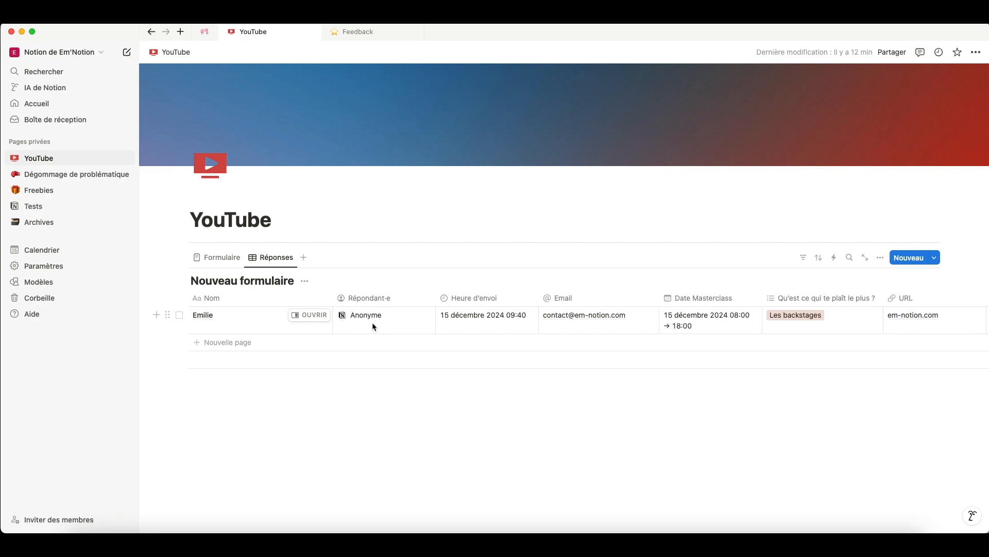
- Hide the Répondant·e column in the responses table and check the options of the "Qu'est ce qui te plaît le plus ?" answer
click(397, 298)
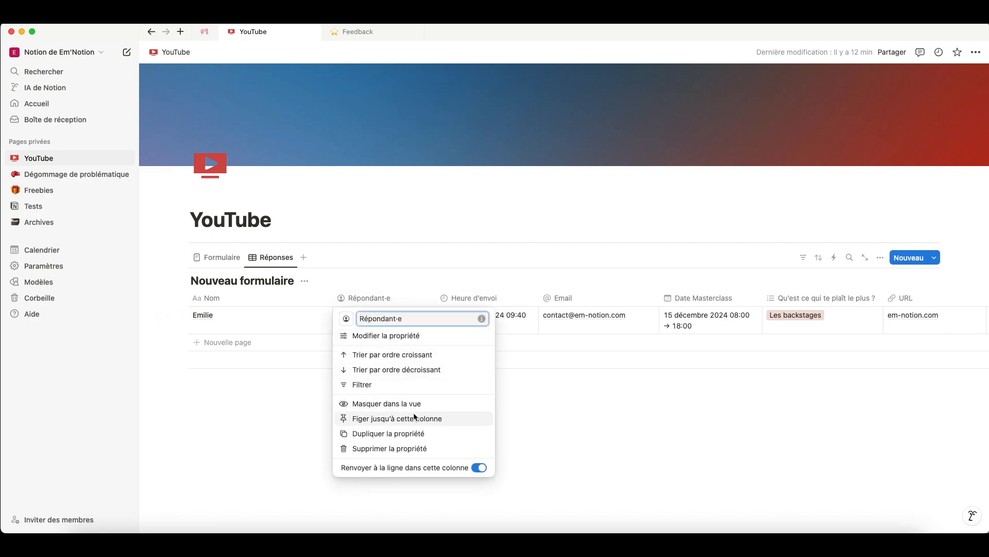
click(463, 403)
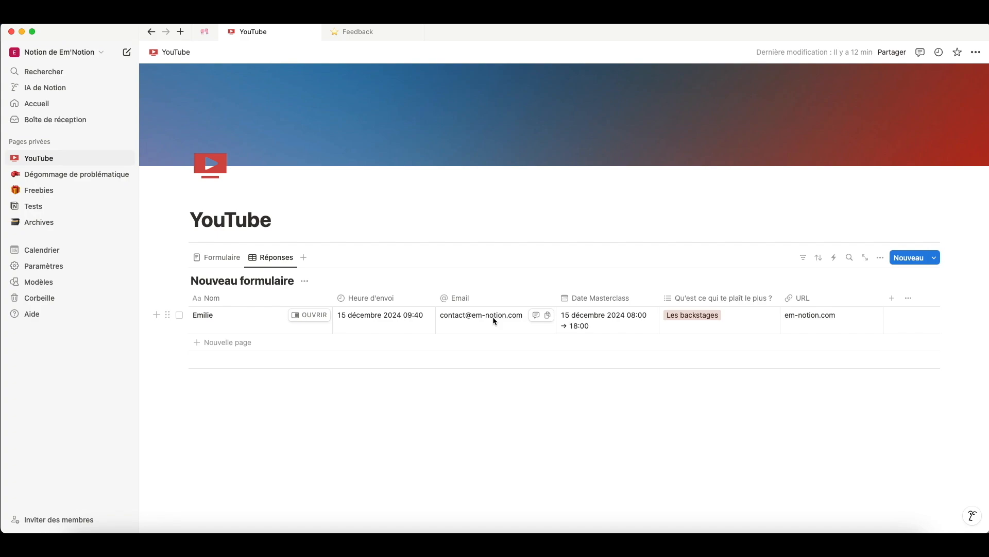
click(737, 325)
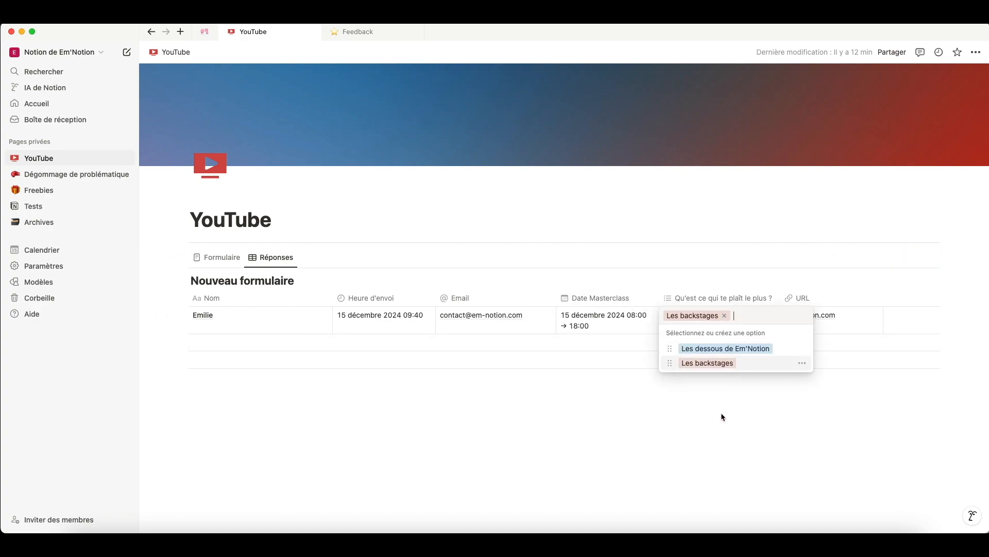
key(Escape)
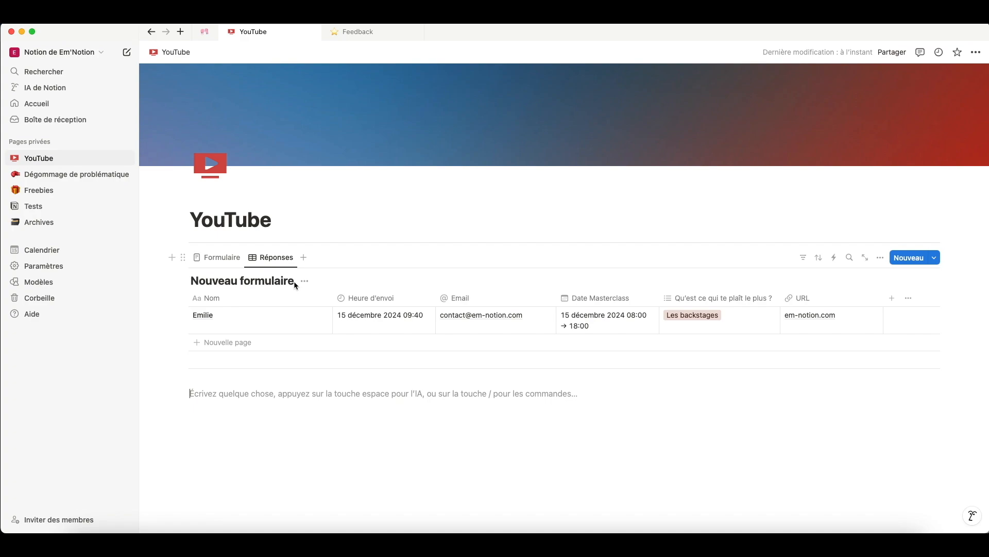
- Turn the "Nouveau formulaire" database into a page, and restore it as an inline database on the YouTube page
drag(295, 282, 177, 284)
click(183, 257)
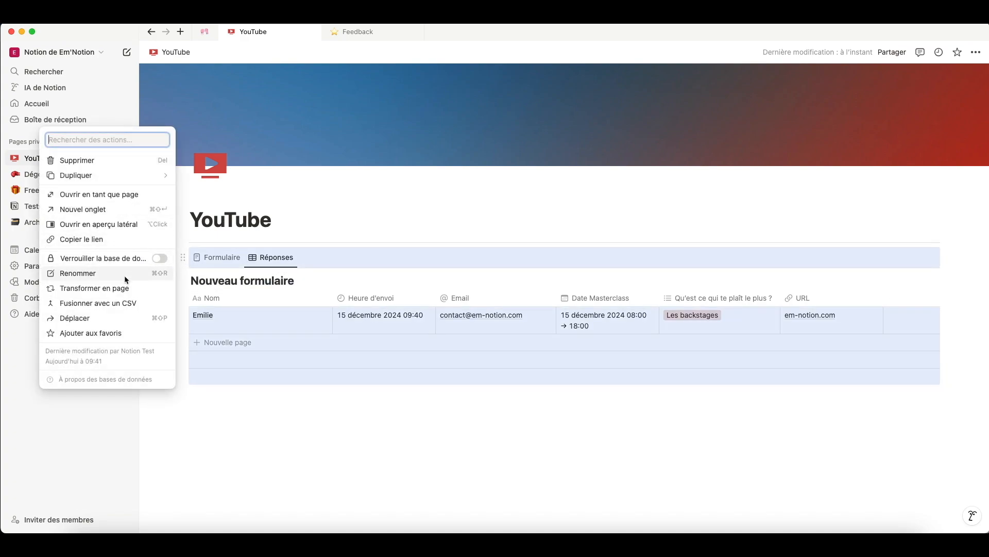
click(115, 290)
click(410, 372)
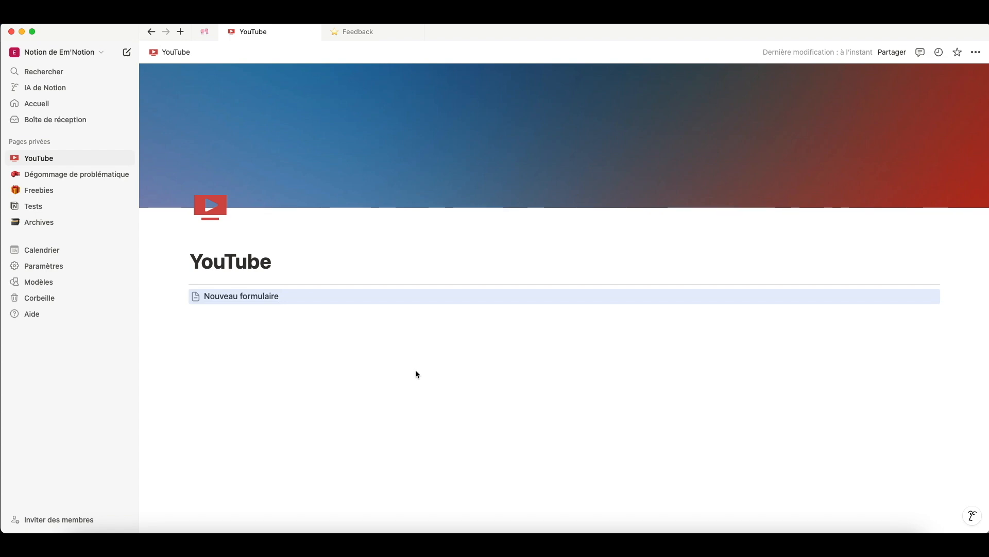
click(183, 299)
click(148, 316)
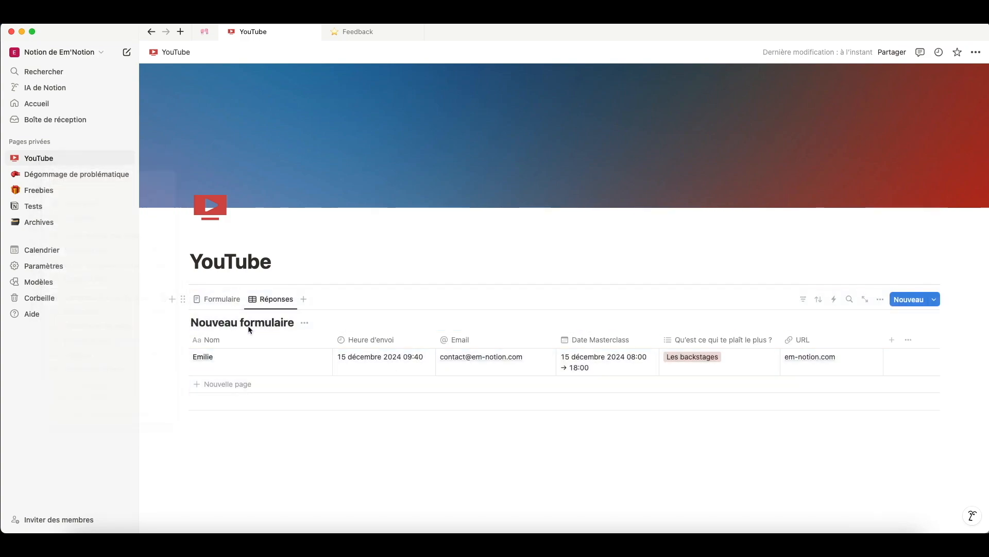
- Rename the database "Formulaire Test" and return to its Formulaire view
drag(296, 323, 207, 329)
key(BackSpace)
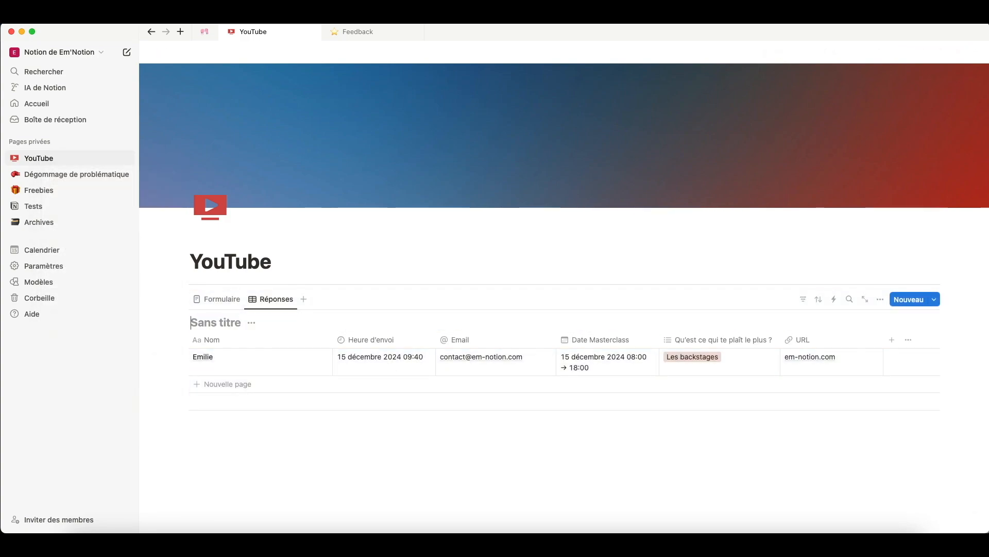
text(Formulaire Te)
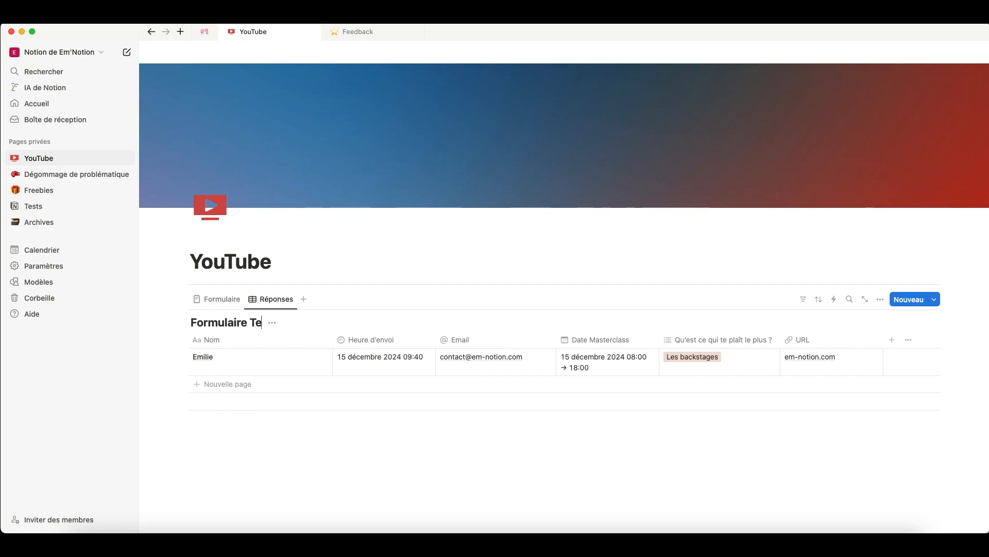
text(st)
click(203, 298)
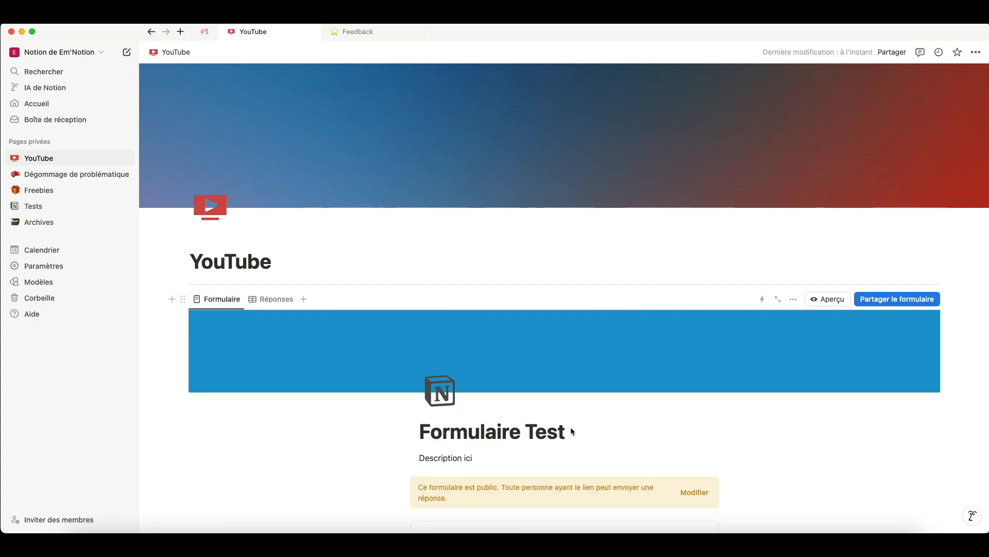
scroll(570, 427, down, 2)
- Switch to the Feedback page, open its Retours Newsletter database and check which new view types are offered
key(ctrl+Tab)
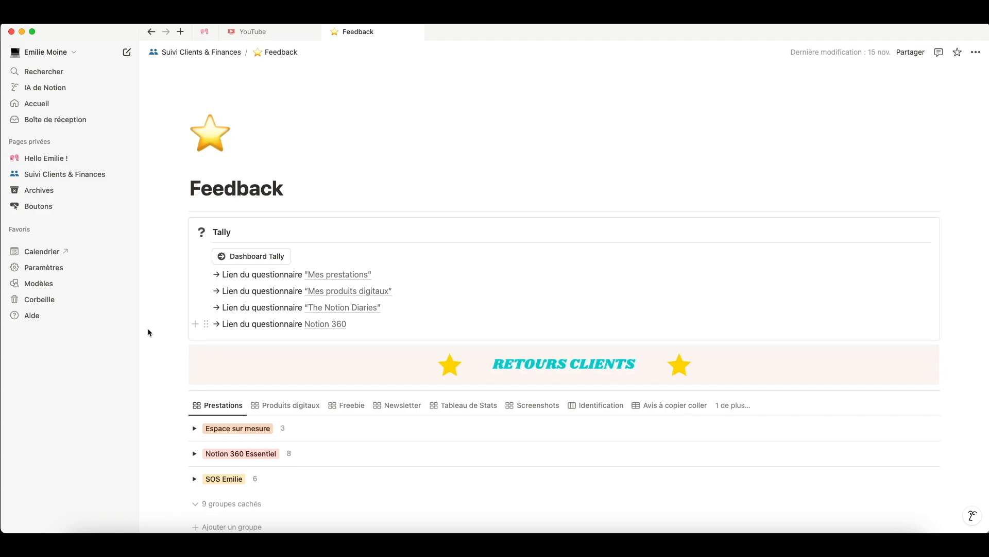
scroll(147, 332, down, 5)
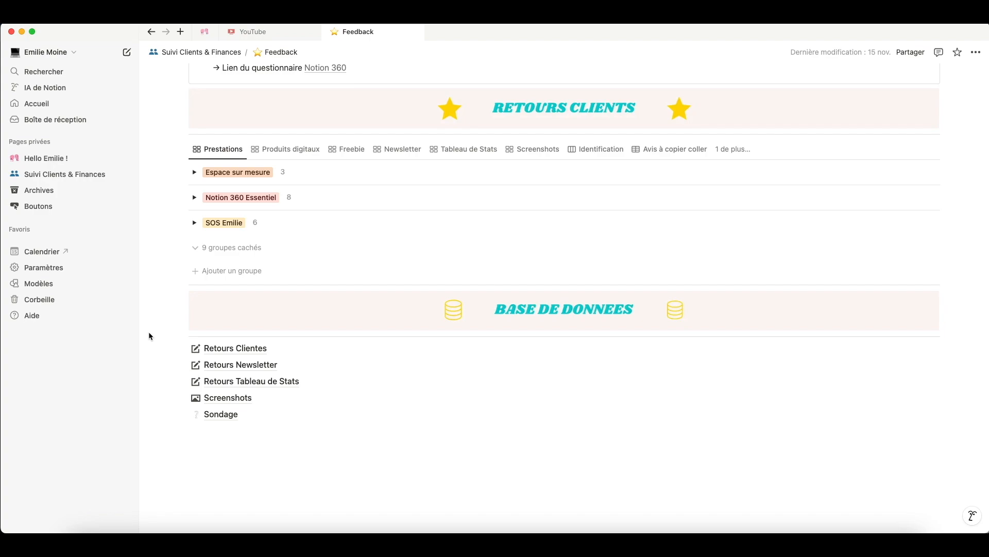
click(239, 364)
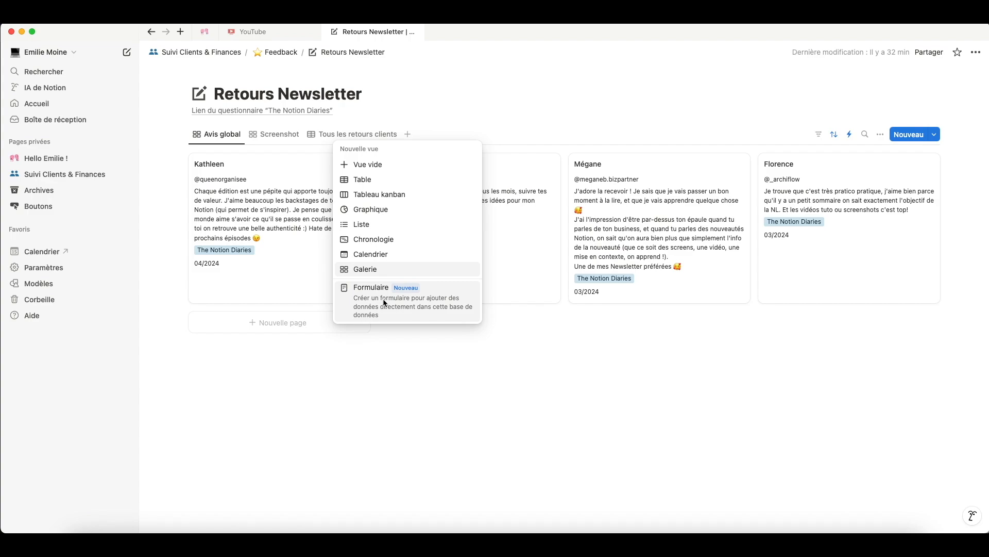
click(319, 400)
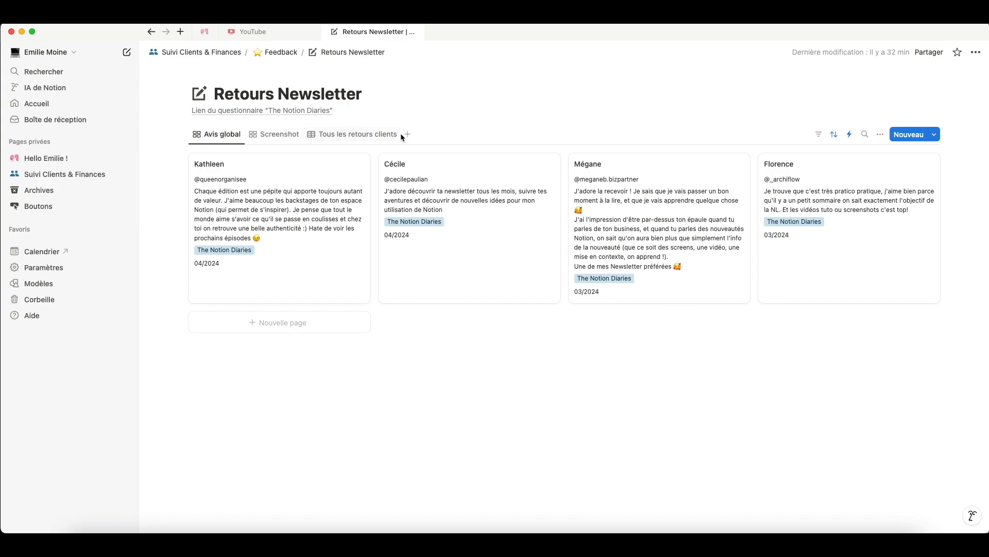
- Return to the Feedback page and check which new view types the linked Newsletter view offers
click(291, 55)
scroll(460, 212, down, 8)
click(398, 189)
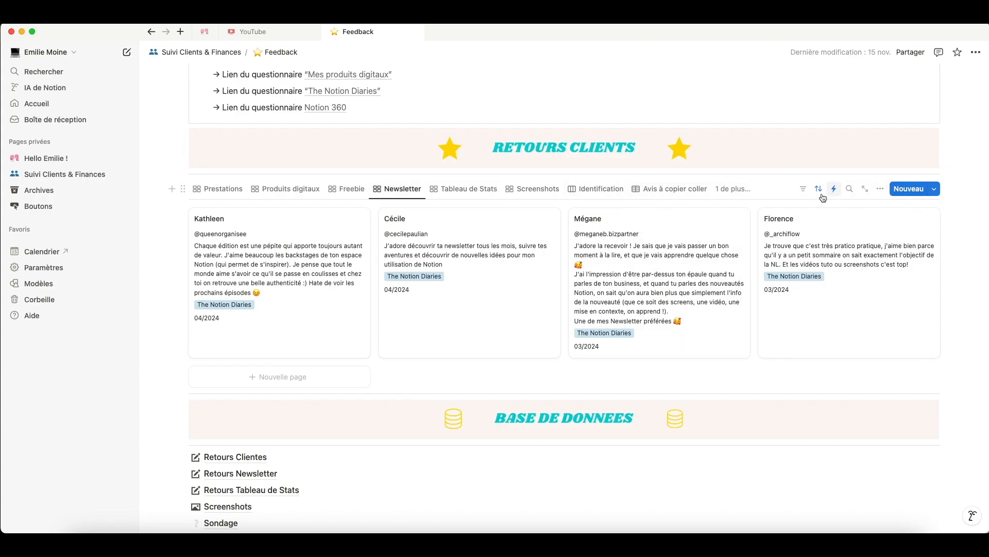
click(722, 191)
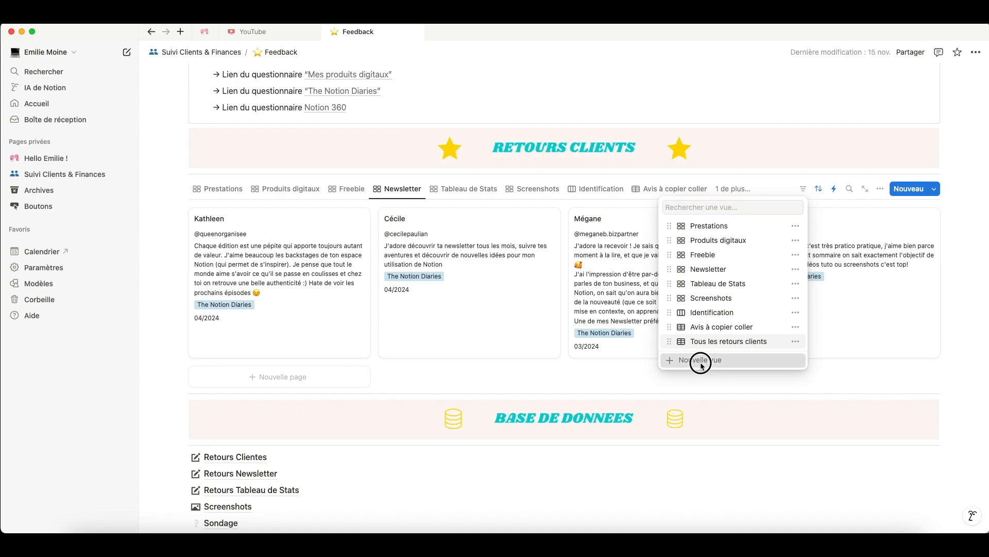
click(700, 361)
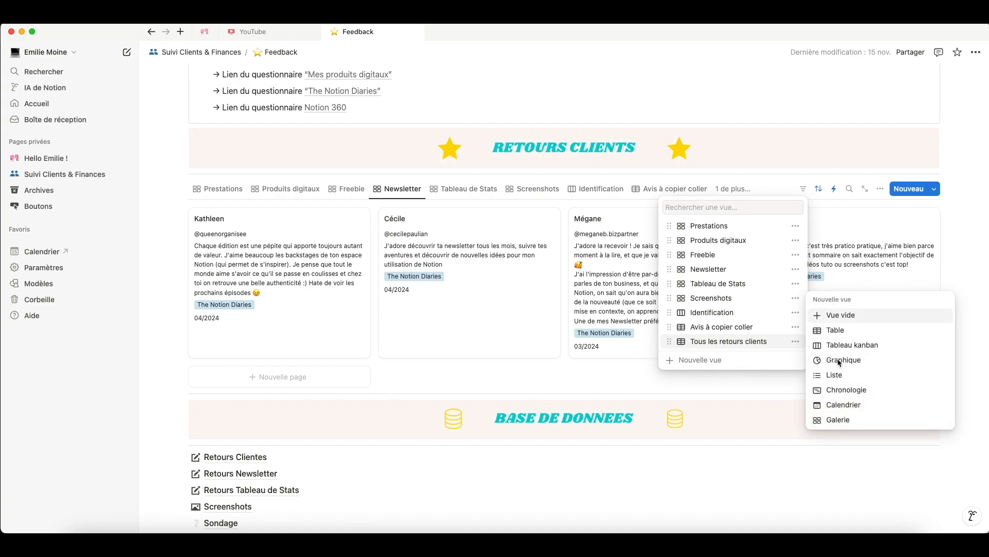
click(628, 462)
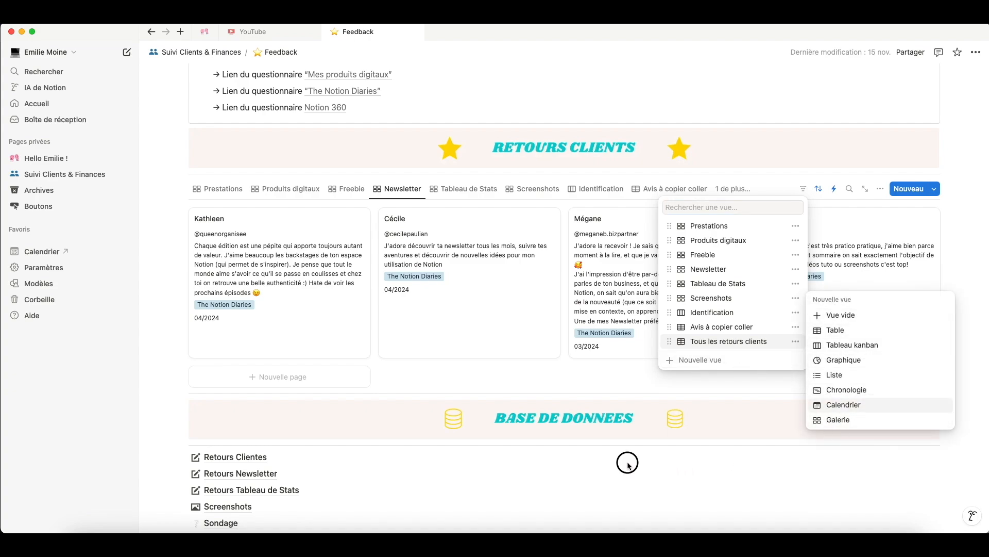
click(320, 472)
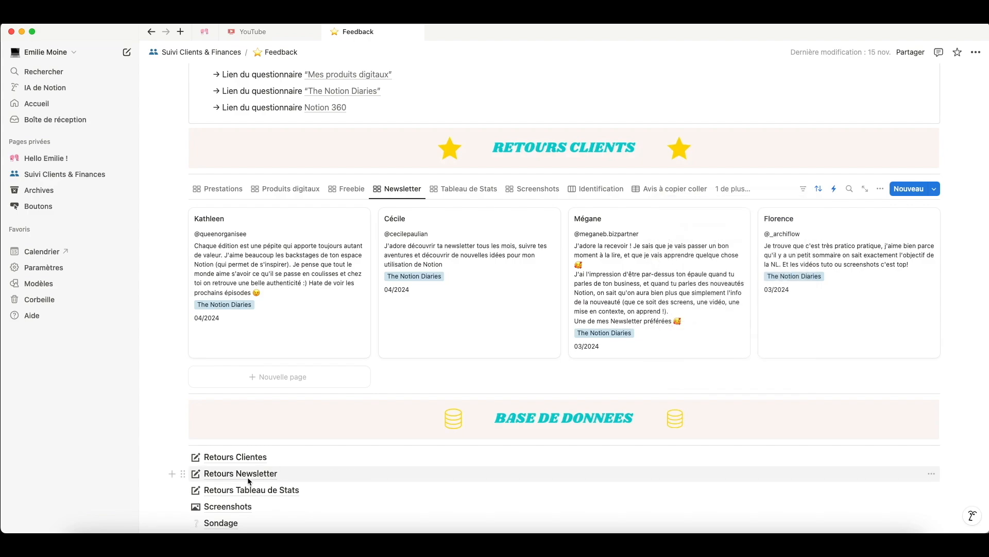
- Add a Formulaire view to the Retours Newsletter database, generate 9 questions from its existing properties and look through them
click(248, 473)
click(407, 135)
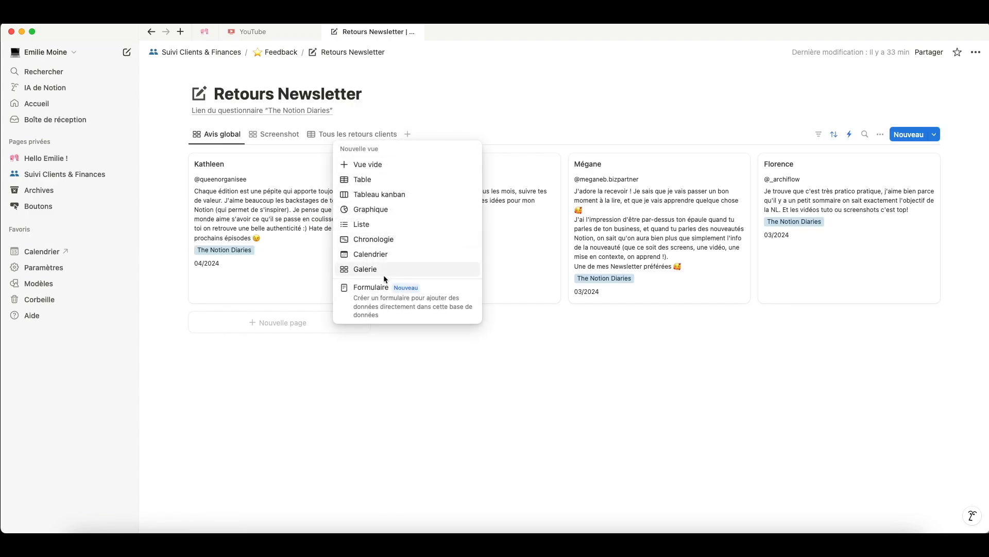
click(377, 300)
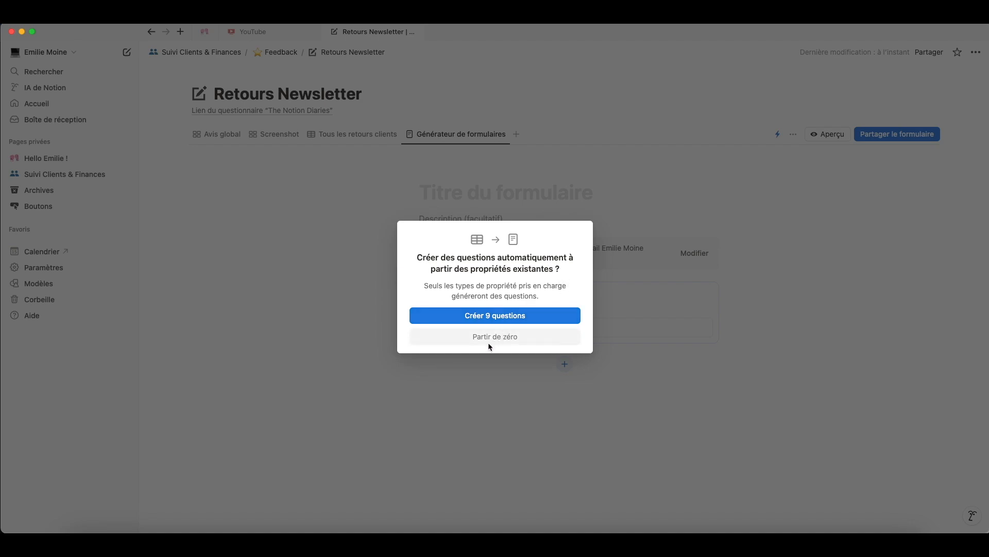
click(494, 316)
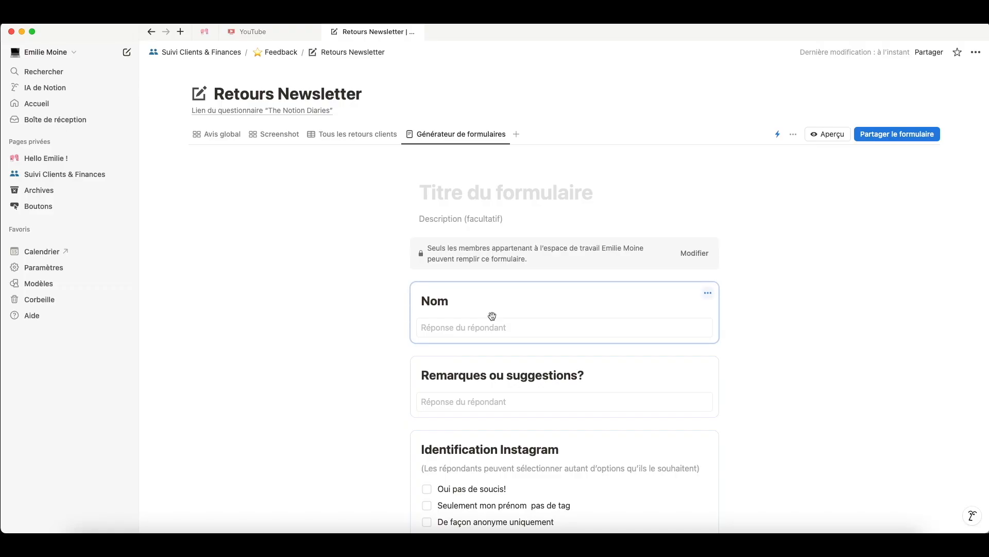
scroll(722, 307, down, 2)
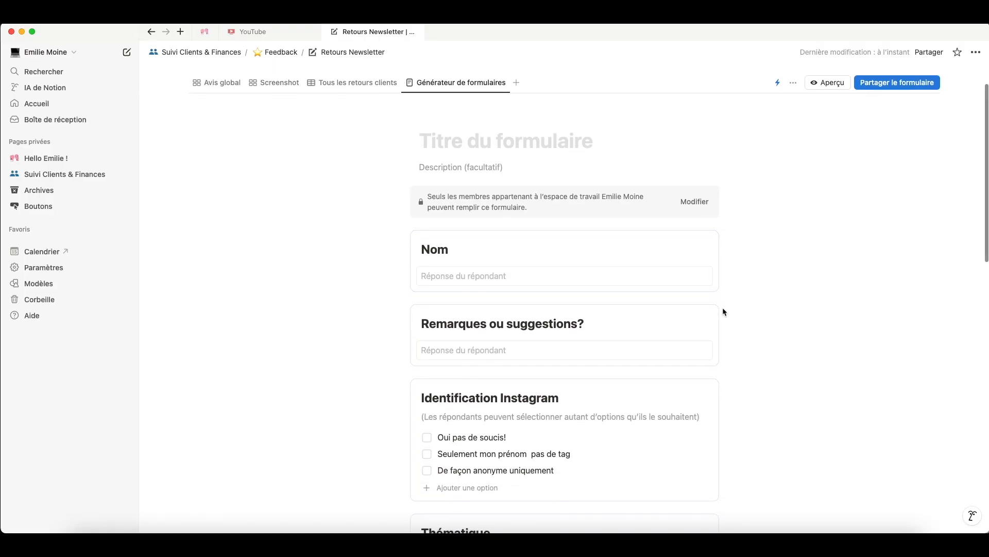
scroll(723, 307, down, 5)
scroll(723, 307, up, 6)
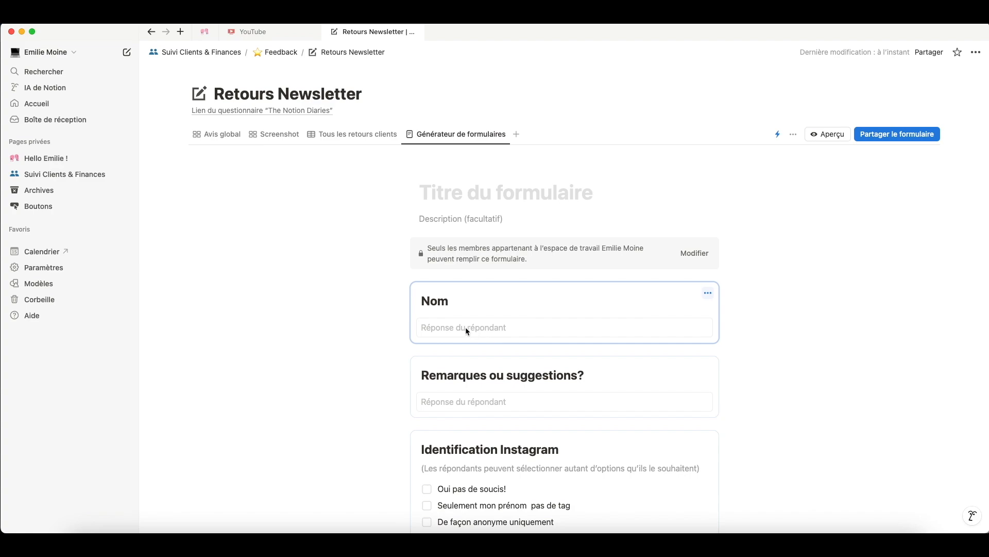
- Move the "Remarques ou suggestions?" question so that it follows the Thématique question
scroll(549, 301, down, 2)
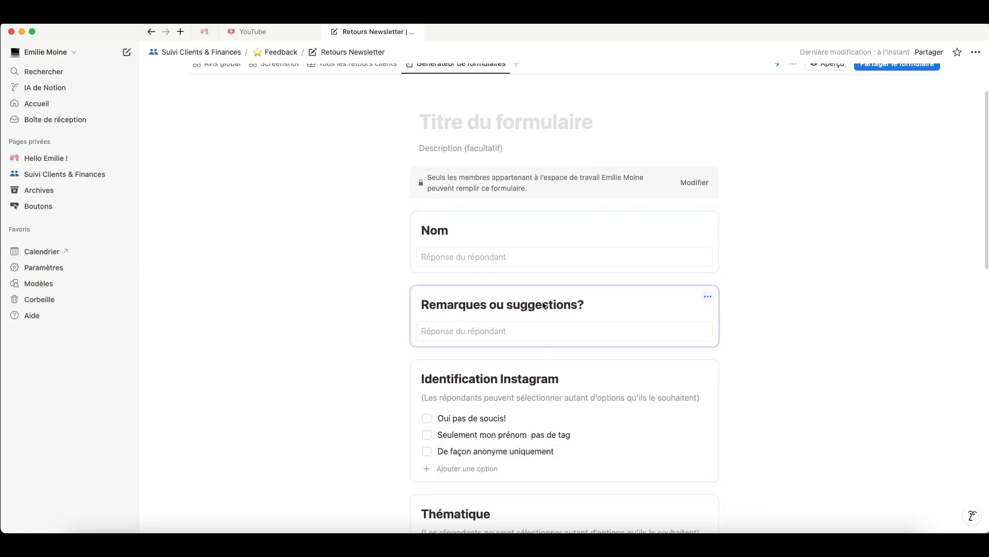
scroll(432, 141, down, 6)
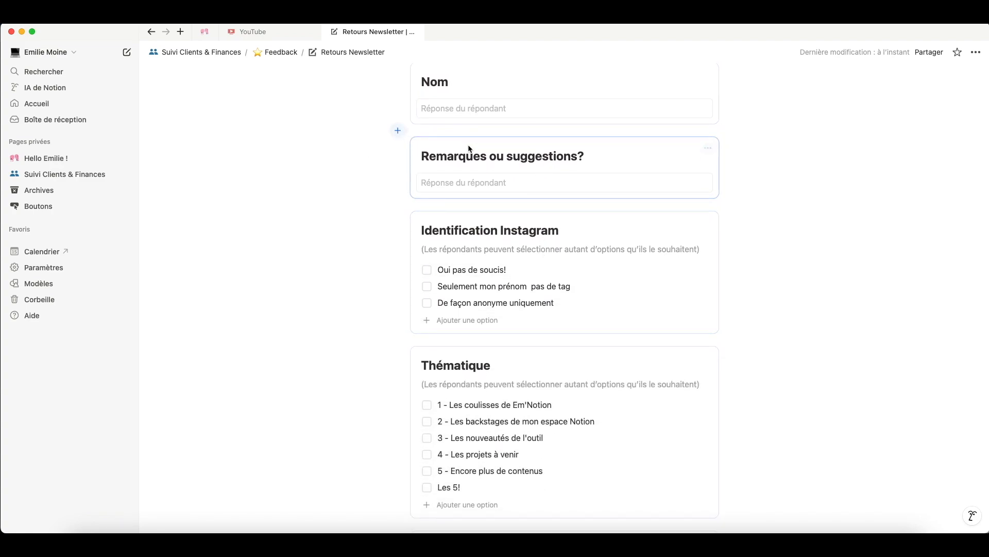
drag(677, 148, 670, 435)
scroll(641, 360, down, 10)
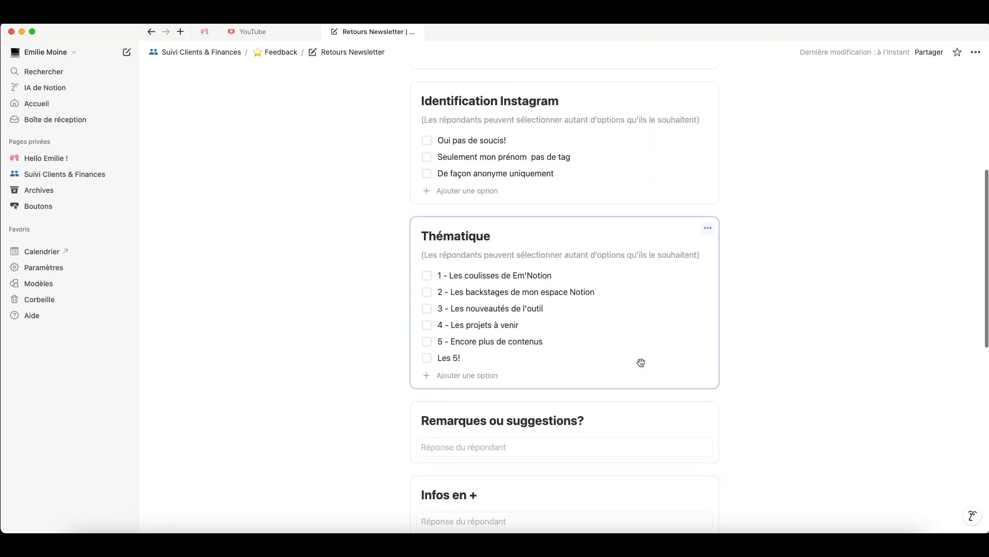
- Delete the "Notifié à" question from the form
scroll(641, 362, down, 2)
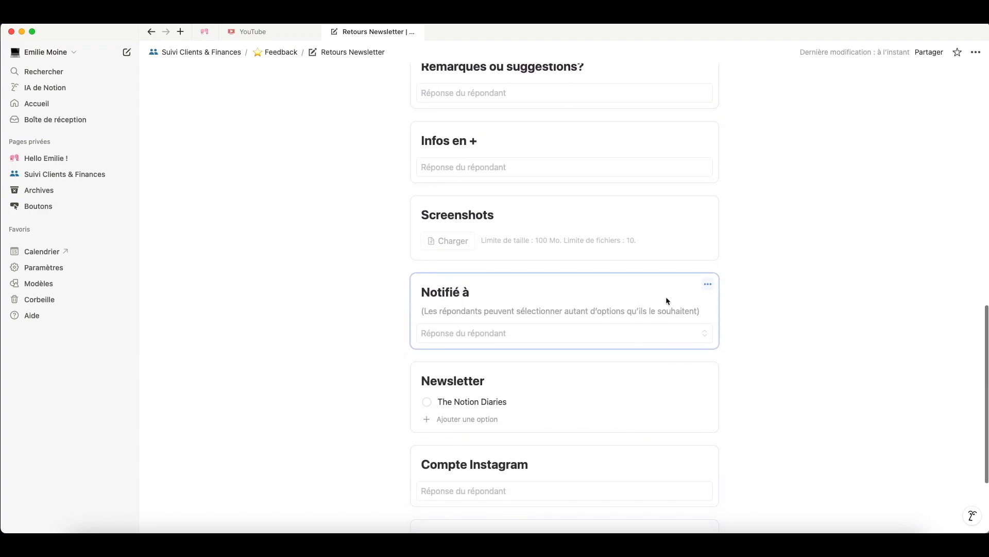
click(710, 284)
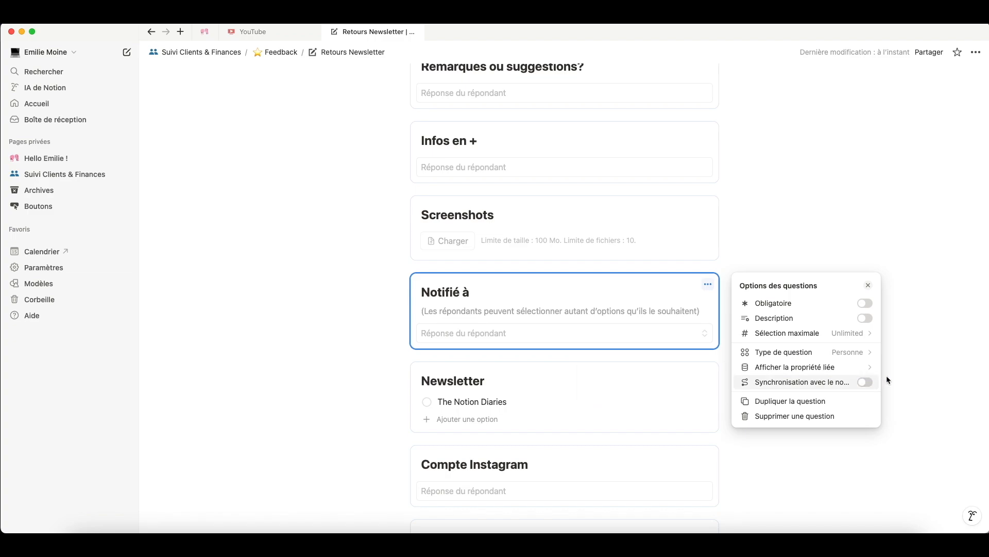
click(908, 361)
click(708, 284)
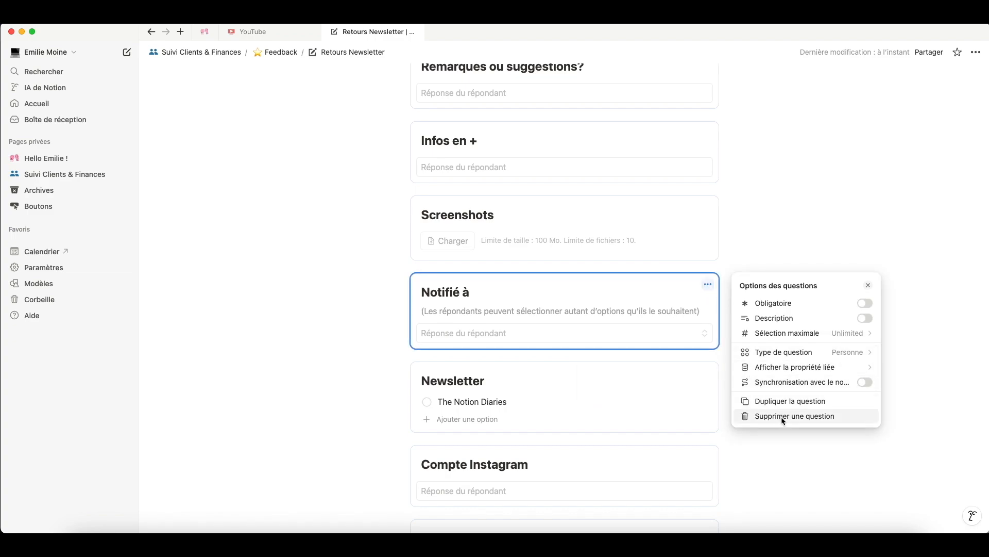
click(783, 416)
- Check the "Notifié à" column in the "Tous les retours clients" view, then return to the form view
scroll(790, 320, up, 10)
scroll(647, 273, up, 3)
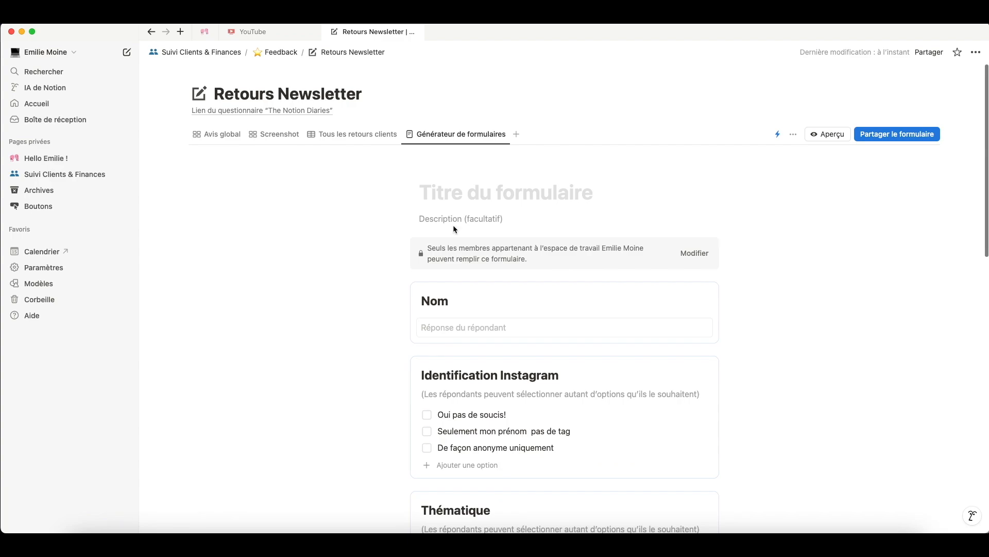
click(344, 138)
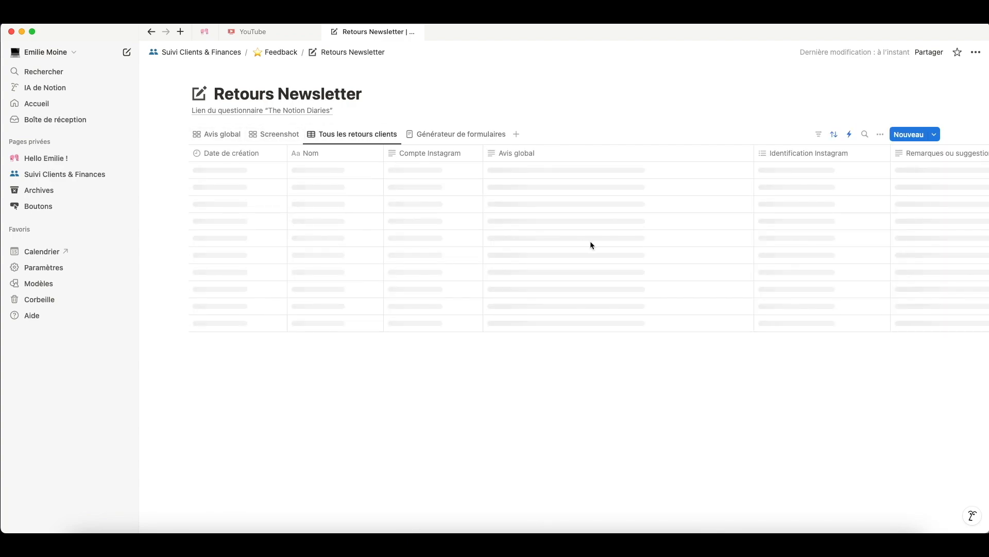
scroll(592, 245, right, 10)
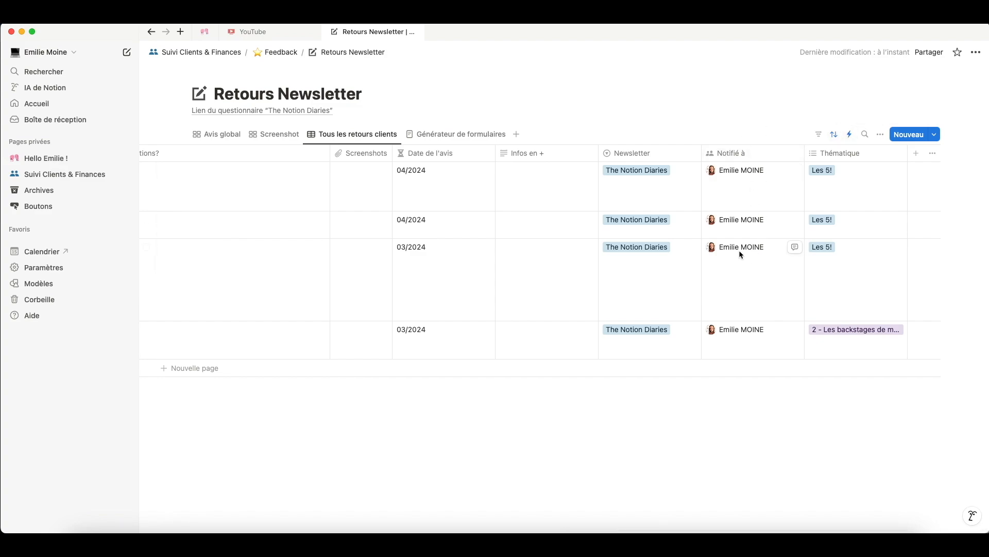
click(457, 132)
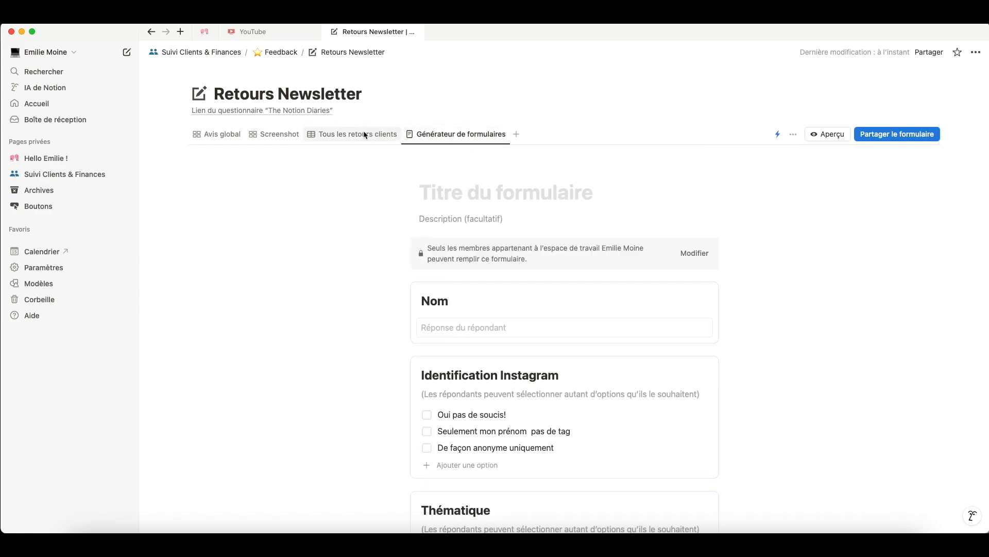
- Turn off name synchronisation for the "Infos en +" question and delete that question from the form
scroll(494, 203, down, 2)
scroll(484, 236, up, 2)
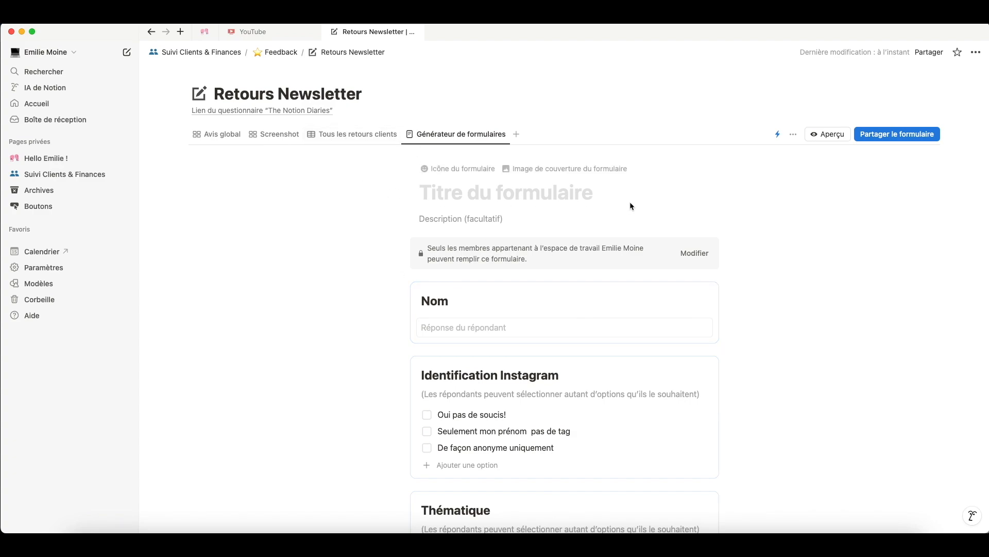
scroll(629, 202, down, 3)
scroll(574, 237, down, 6)
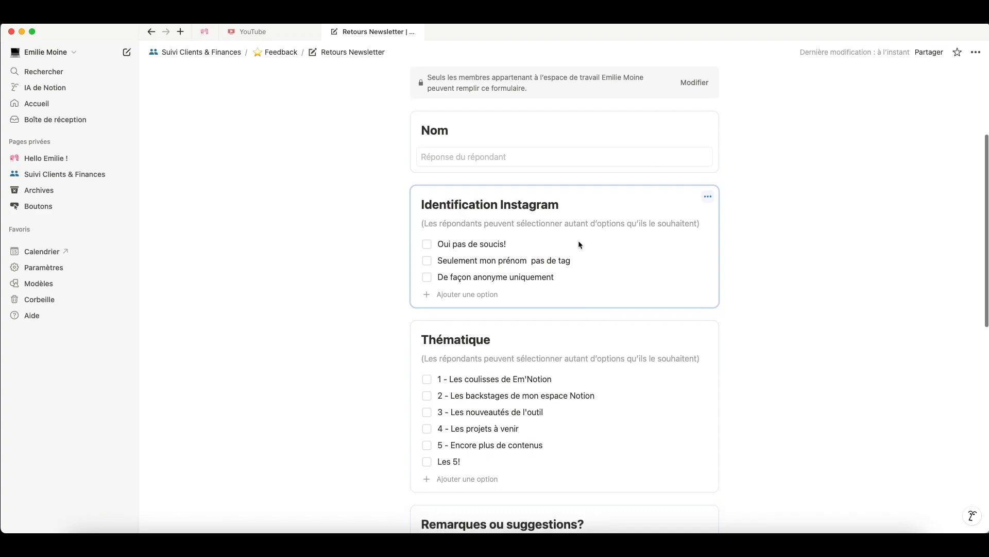
scroll(579, 242, down, 2)
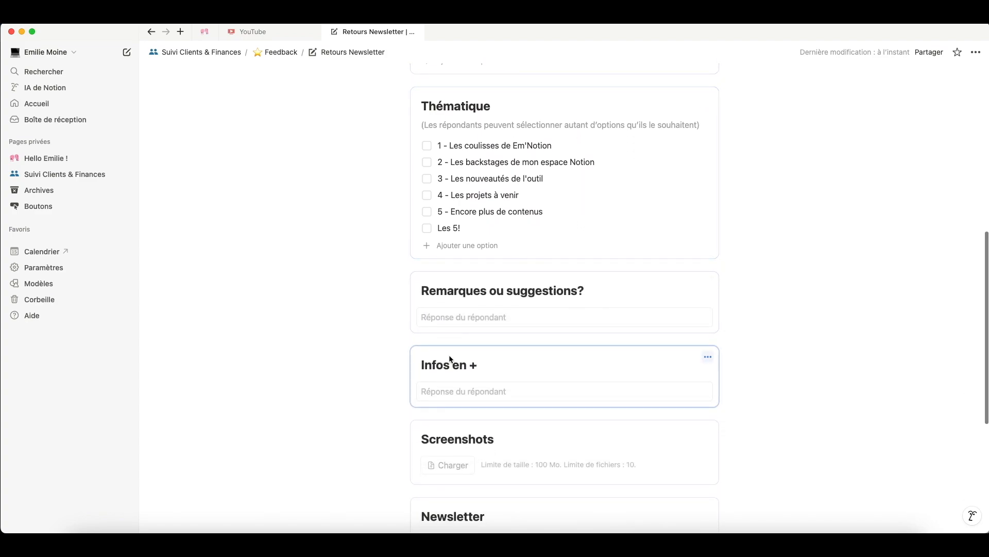
click(709, 357)
click(865, 454)
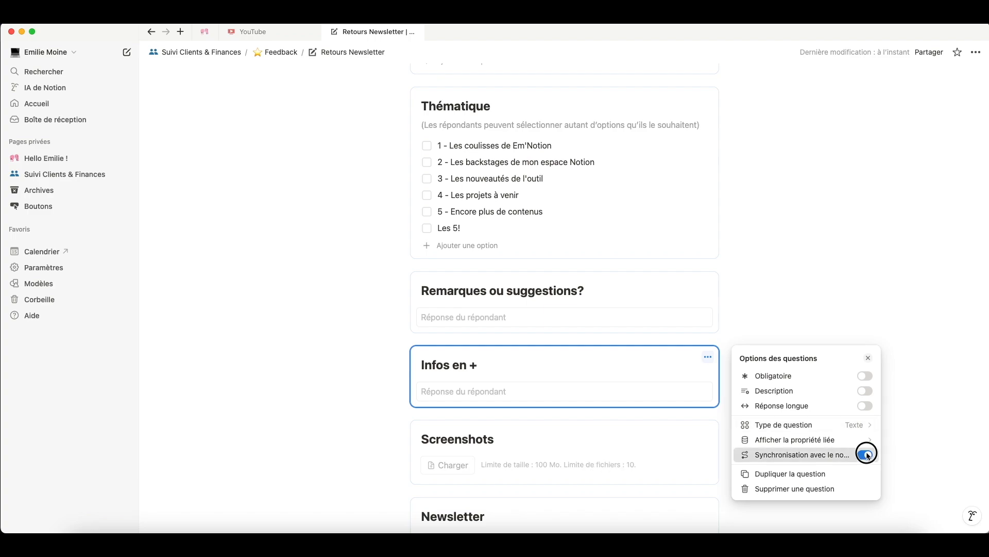
click(709, 357)
click(709, 358)
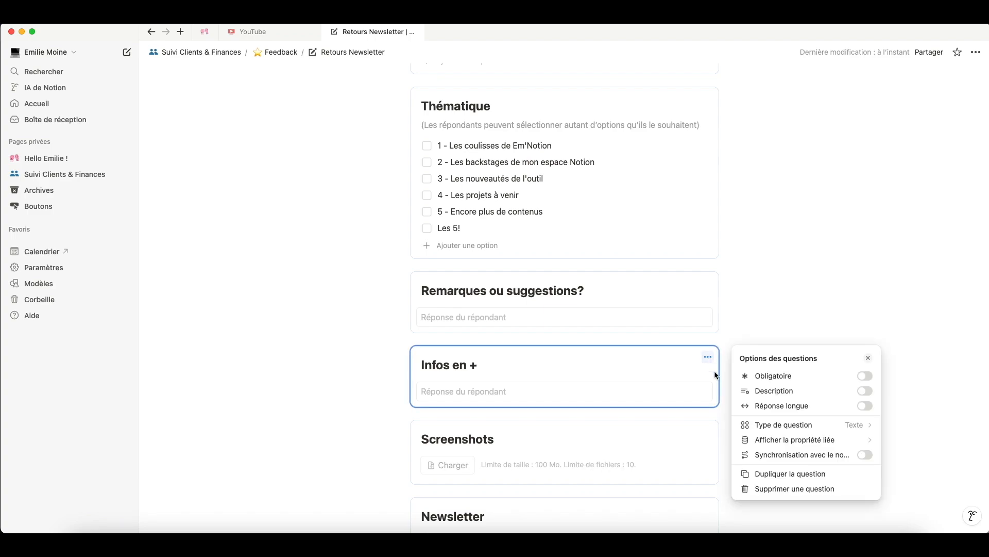
click(782, 487)
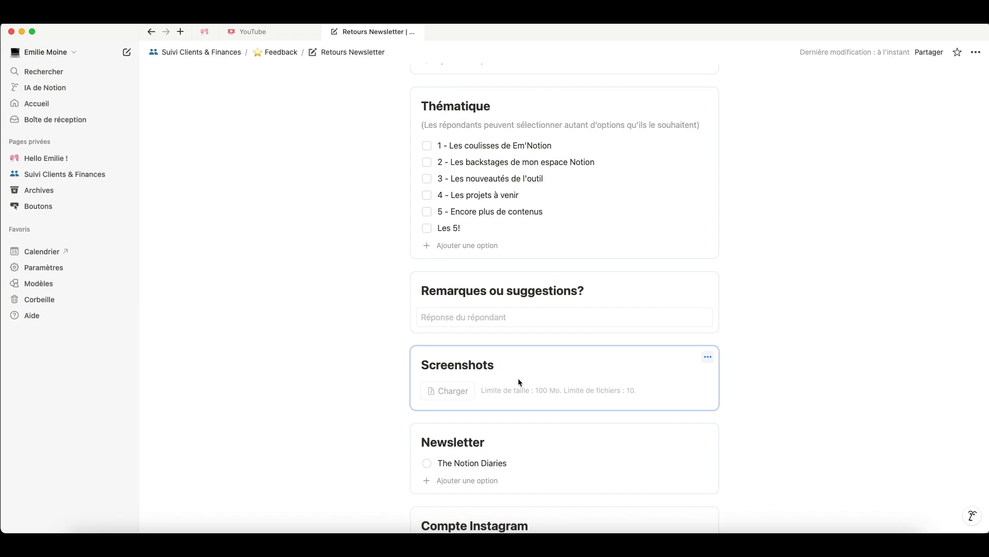
- Turn off name synchronisation for the Screenshots question, and remove the Screenshots and Newsletter questions from the form
click(708, 360)
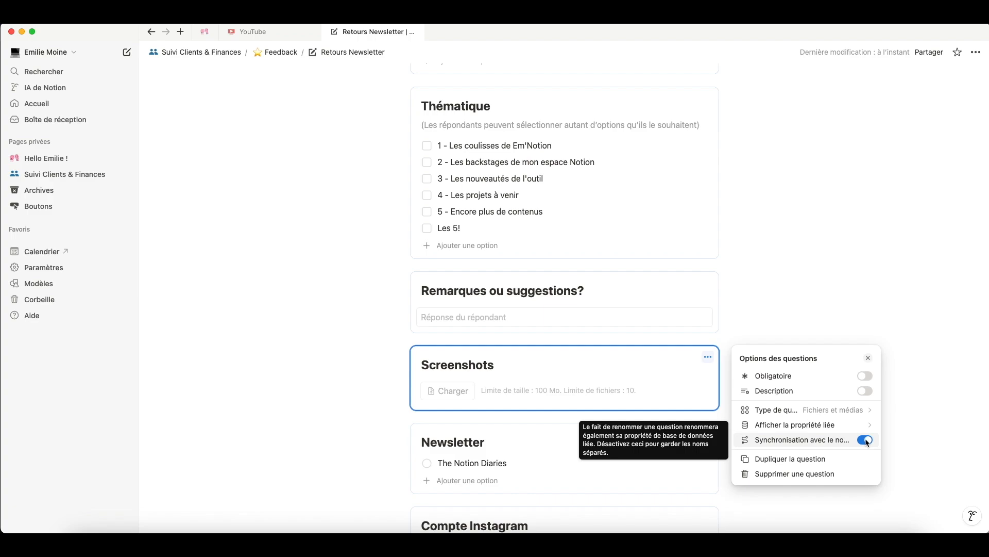
click(863, 439)
click(709, 358)
click(709, 357)
click(787, 473)
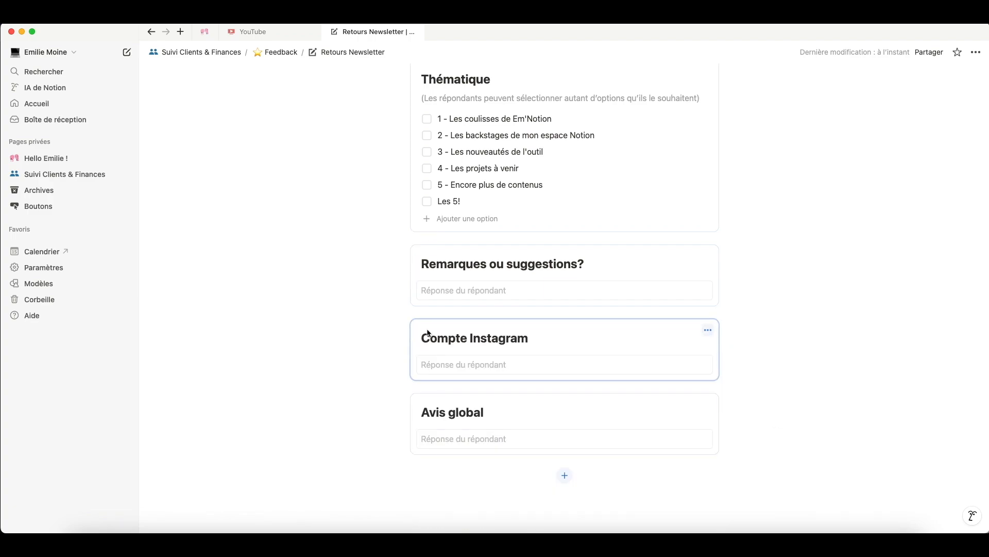
- Move the Compte Instagram question directly below Nom, and the Avis global question directly above "Remarques ou suggestions?"
drag(429, 332, 432, 152)
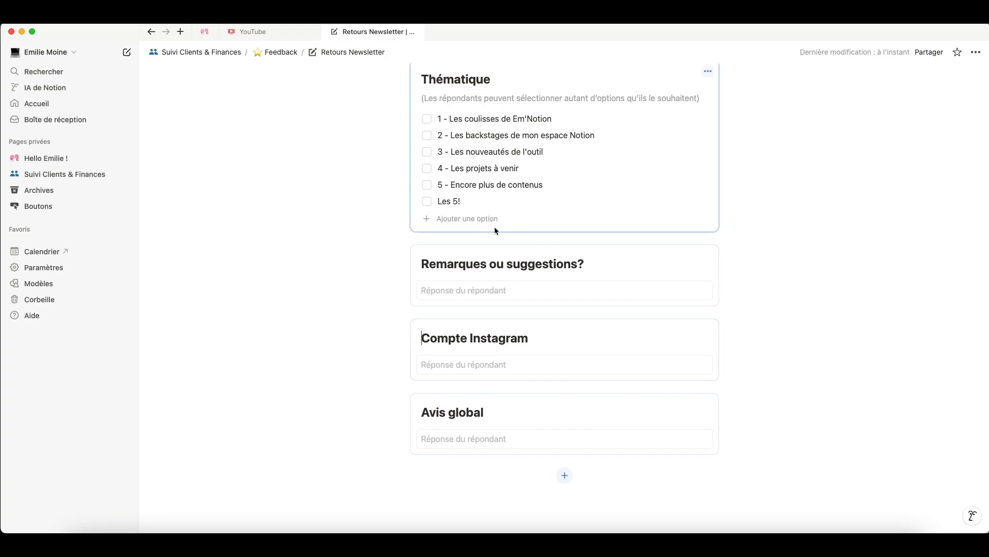
drag(592, 353, 566, 242)
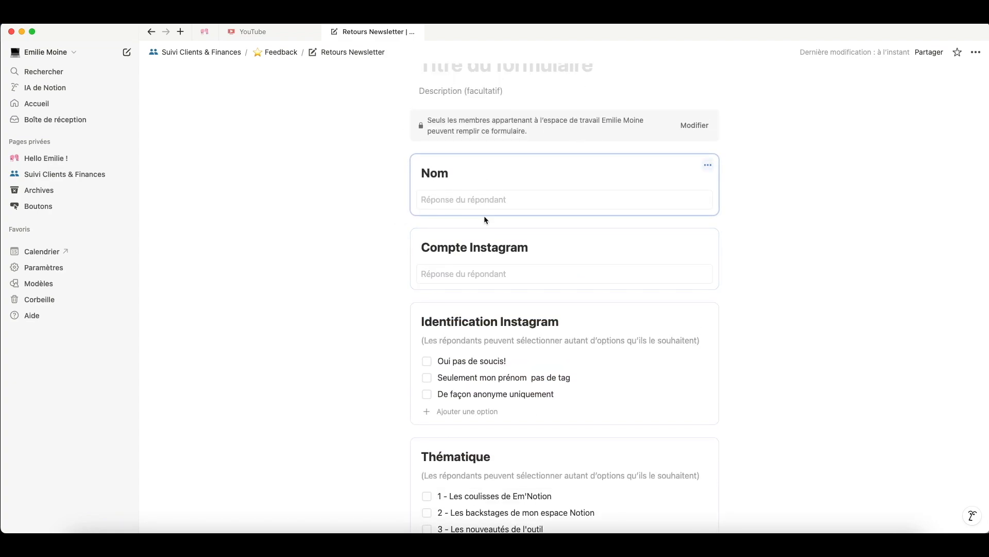
scroll(601, 342, down, 4)
scroll(601, 342, down, 2)
drag(412, 428, 420, 346)
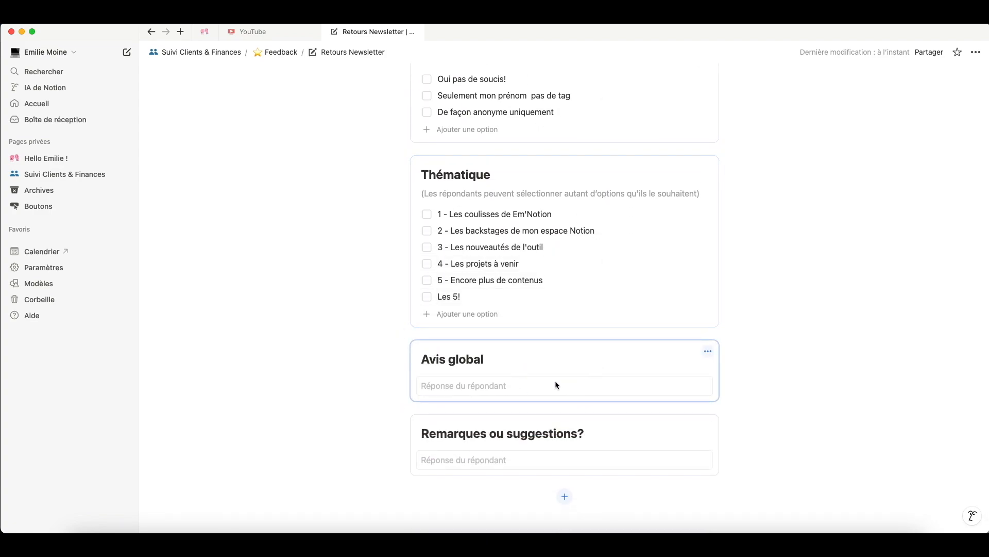
scroll(555, 384, down, 1)
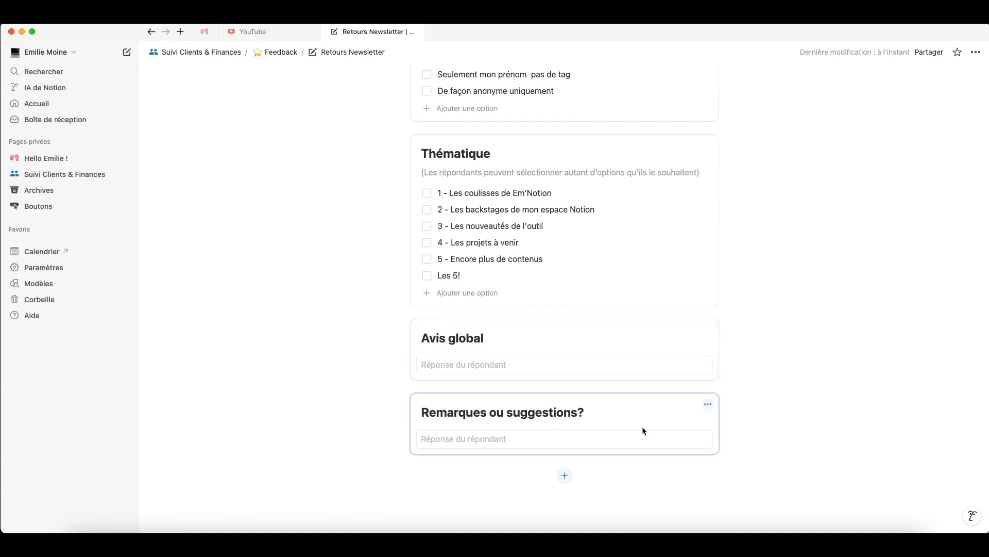
- Title the form "Ton retour sur “The Notion Diaries”"
scroll(642, 426, up, 8)
click(478, 198)
text(Ton retour sur )
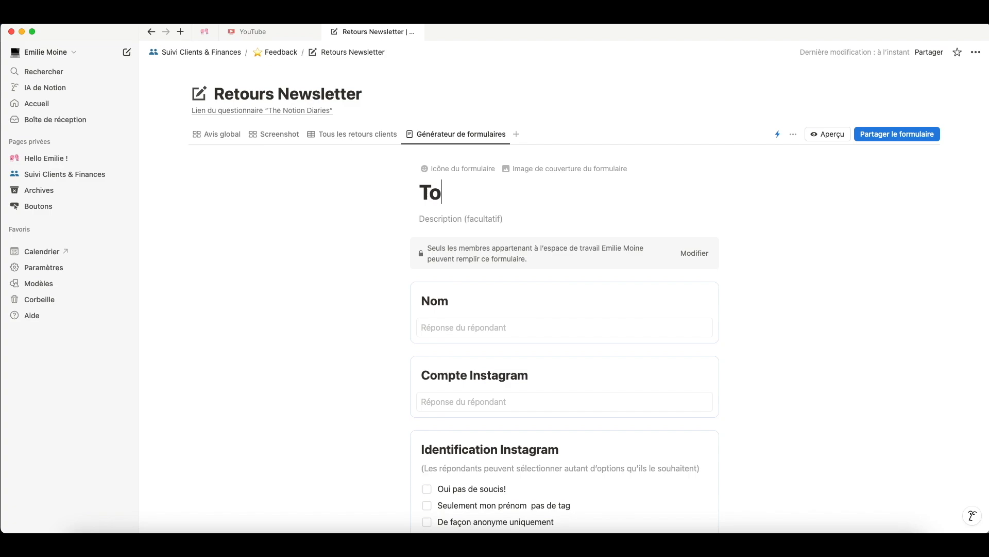
text(la newsle)
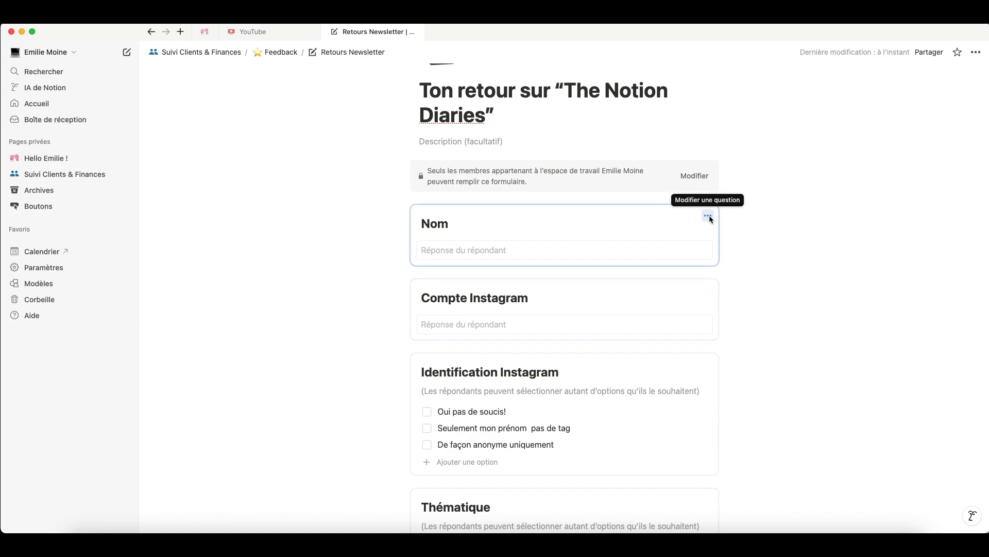
- Turn off name synchronisation for the Nom question and reword it as "Quel est ton nom ?"
click(708, 216)
click(867, 314)
click(451, 225)
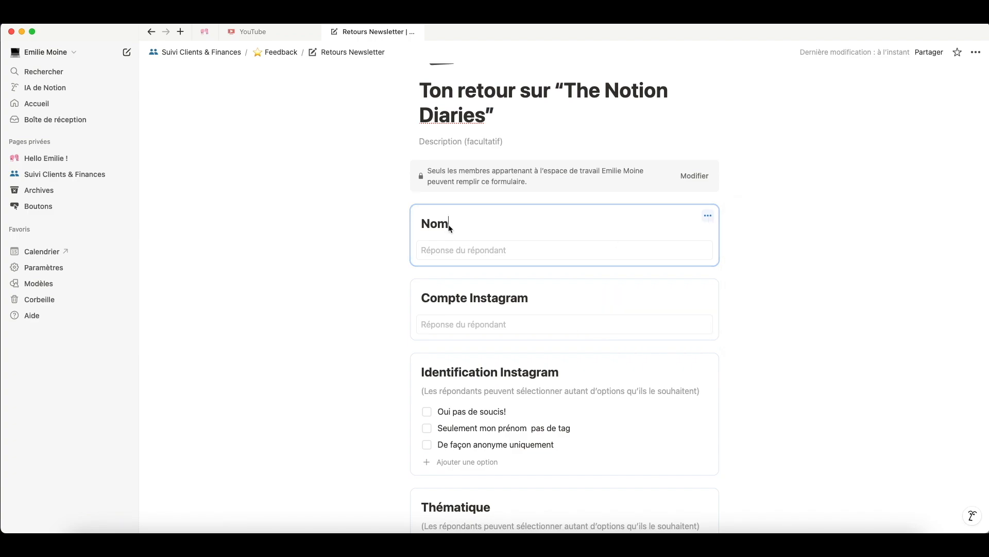
key(BackSpace)
key(BackSpace)
text(Quel est ton nom ?)
- Turn off name synchronisation for the Compte Instagram question and reword it as "Quel est ton compte Instagram ?"
click(708, 290)
click(710, 291)
click(708, 291)
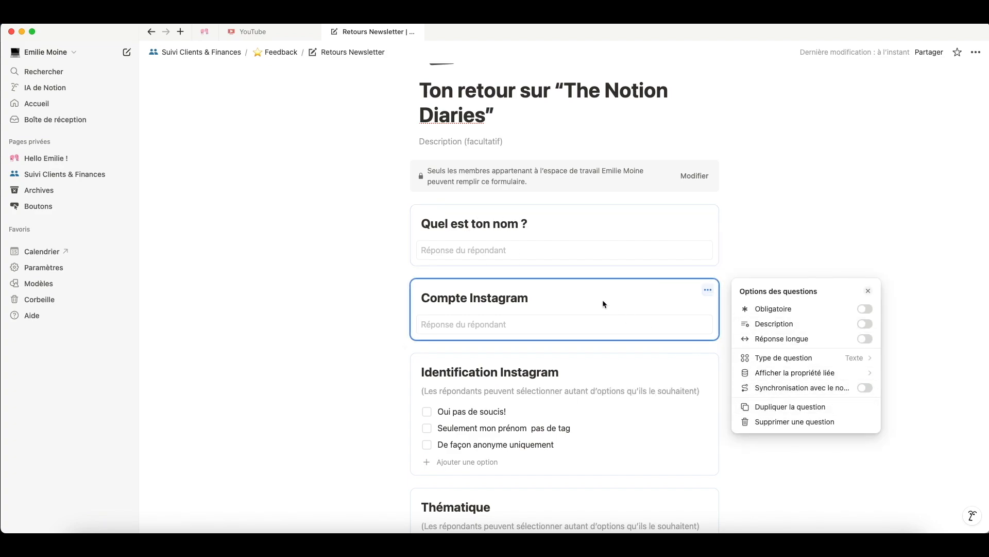
click(506, 303)
drag(531, 297, 421, 298)
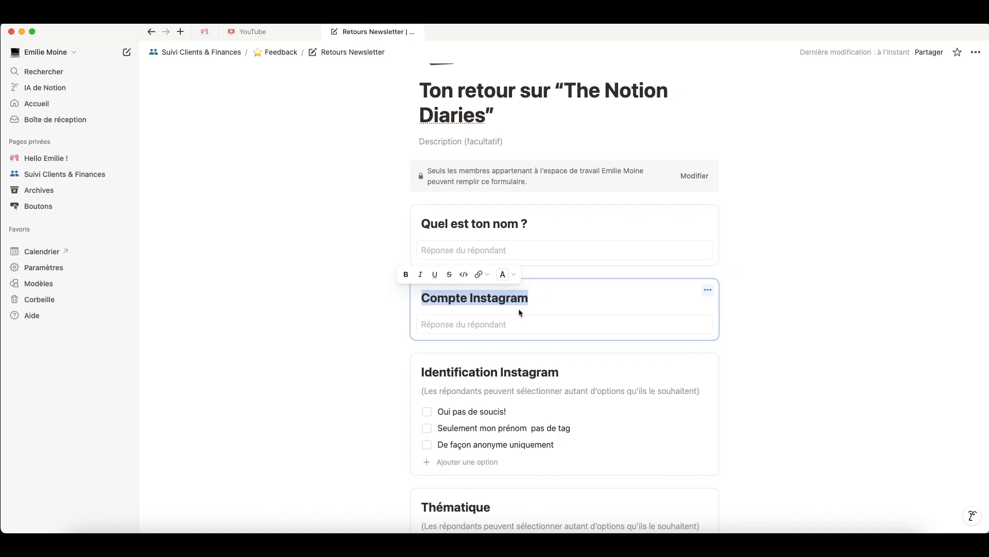
key(Left)
key(Delete)
text(Quel est ton c)
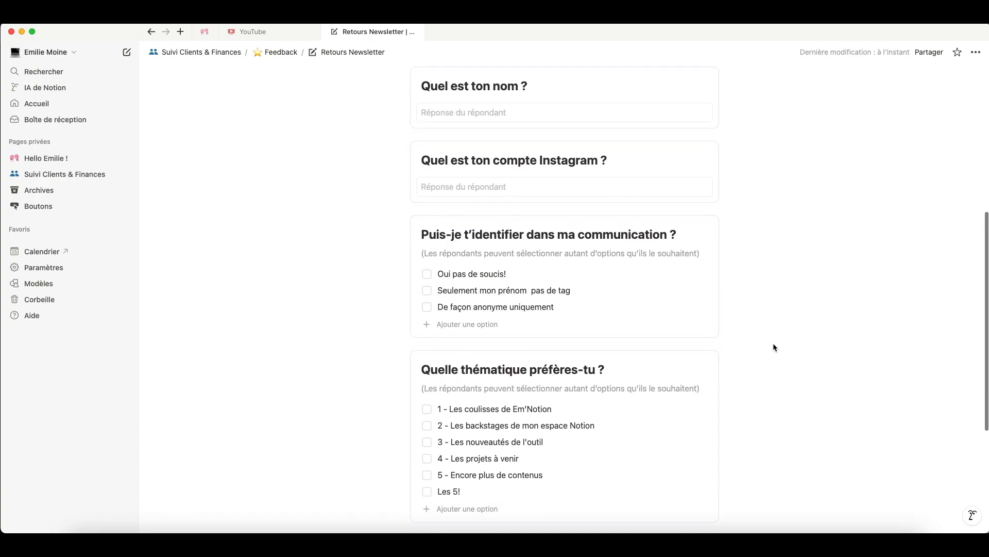
- Enable the long answer option for the question "Peux-tu me donner ton avis global ?"
scroll(773, 347, down, 5)
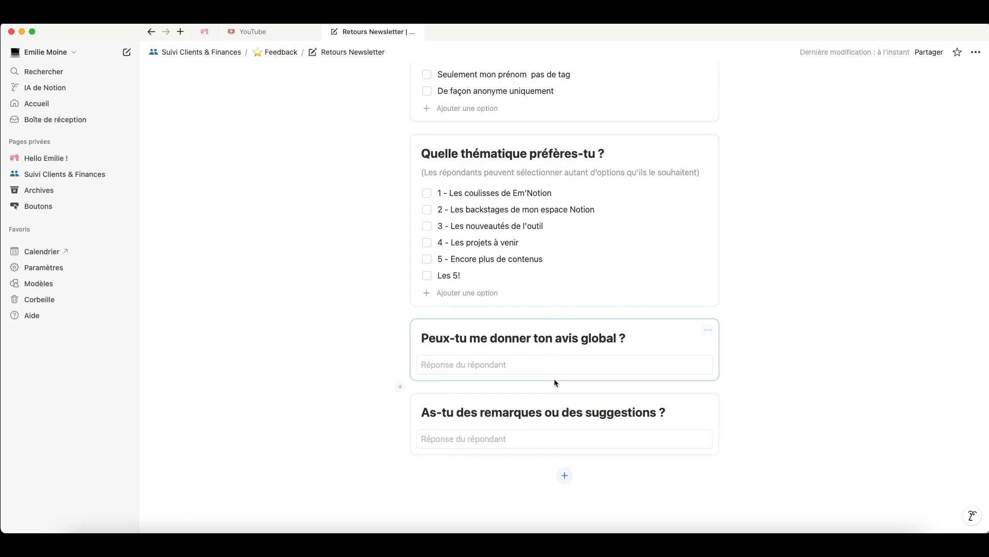
click(708, 331)
click(864, 379)
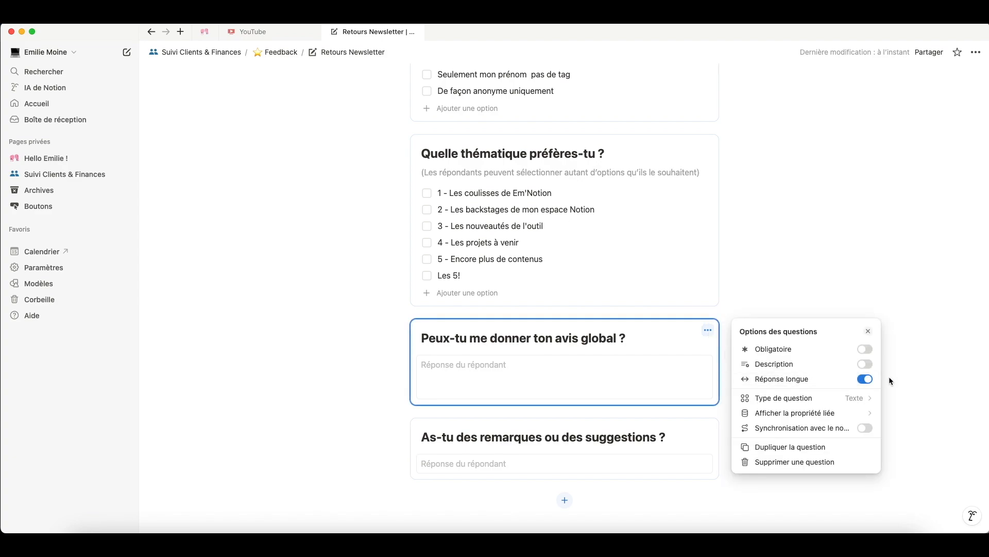
click(919, 367)
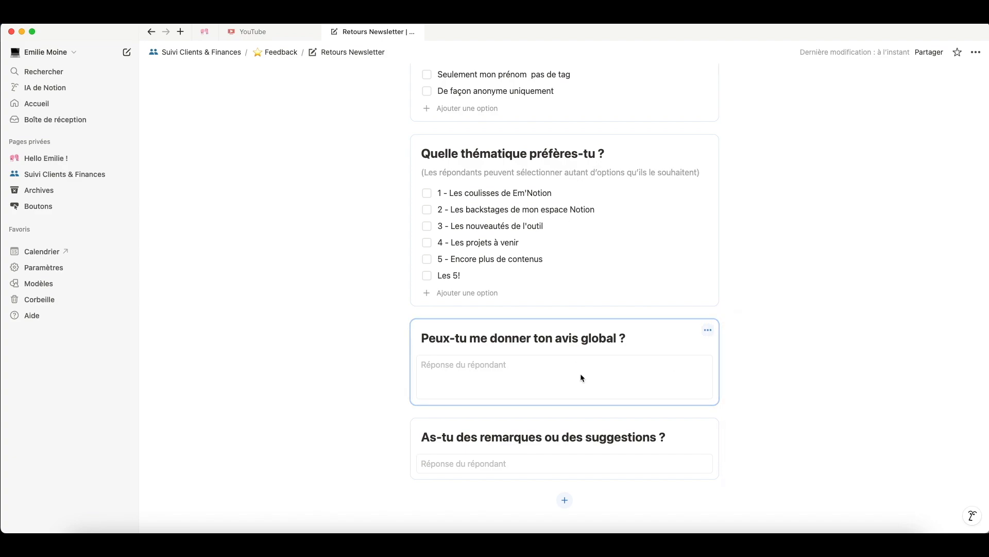
- Enable the long answer option for the question "As-tu des remarques ou des suggestions ?"
scroll(593, 397, down, 1)
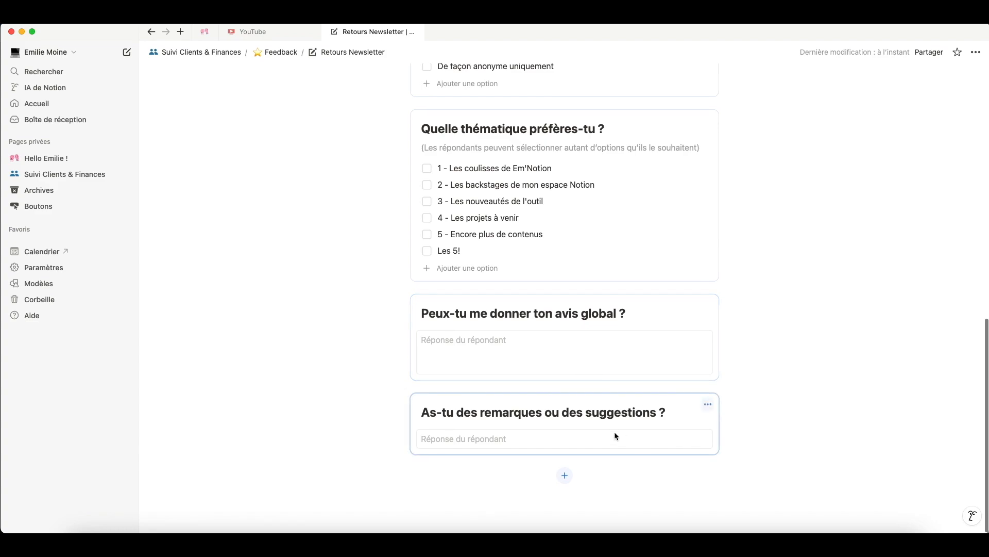
click(707, 405)
click(865, 419)
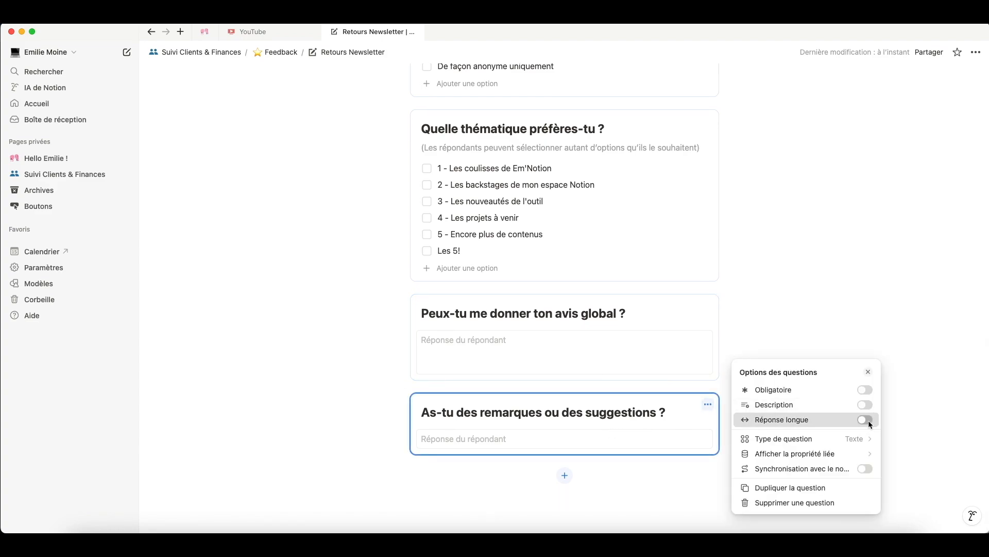
click(927, 387)
- Make the questions "Quel est ton nom ?" and "Quel est ton compte Instagram ?" mandatory
scroll(735, 342, up, 2)
scroll(734, 342, up, 8)
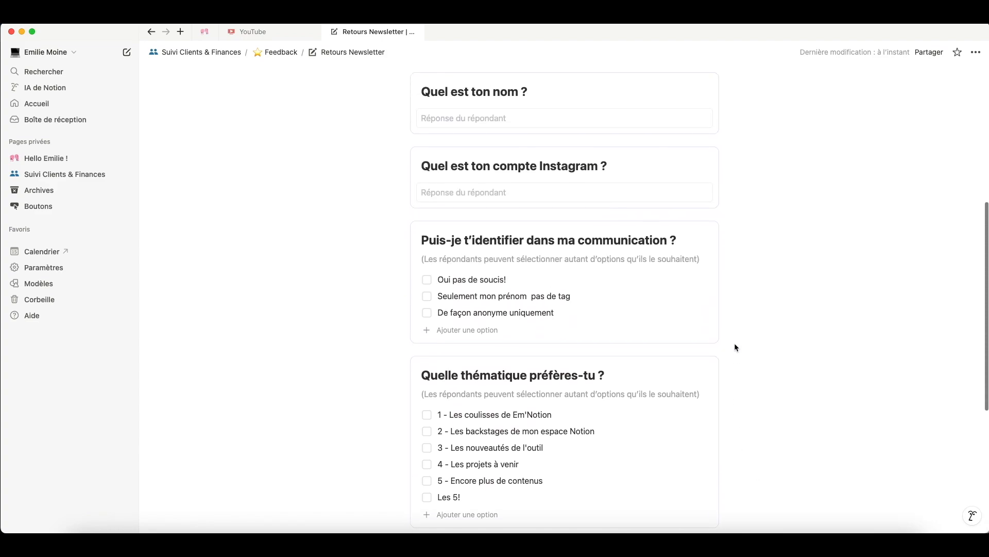
click(707, 251)
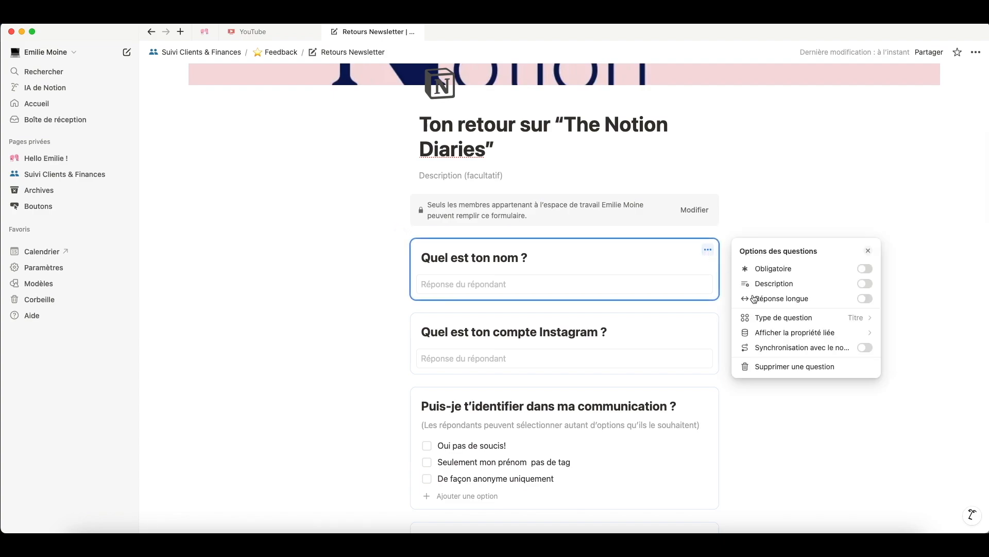
click(865, 269)
click(677, 330)
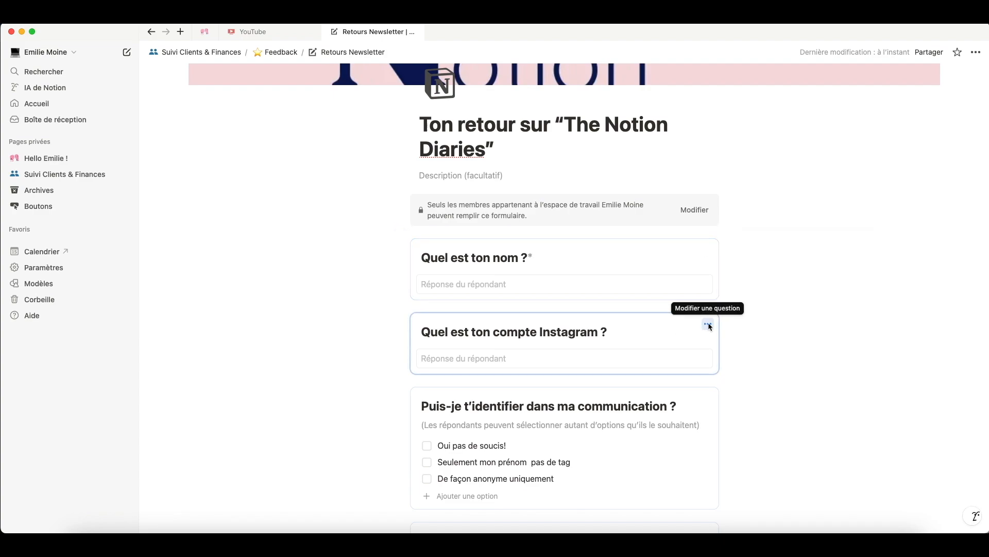
click(707, 324)
click(865, 343)
click(762, 289)
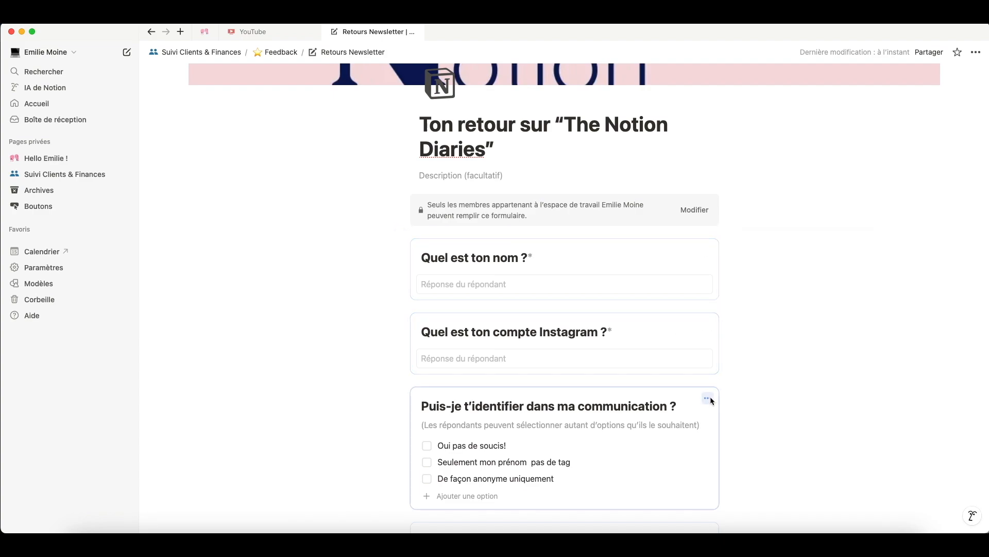
- Make the question "Puis-je t'identifier dans ma communication ?" mandatory
click(708, 398)
click(865, 389)
click(796, 317)
scroll(752, 367, down, 3)
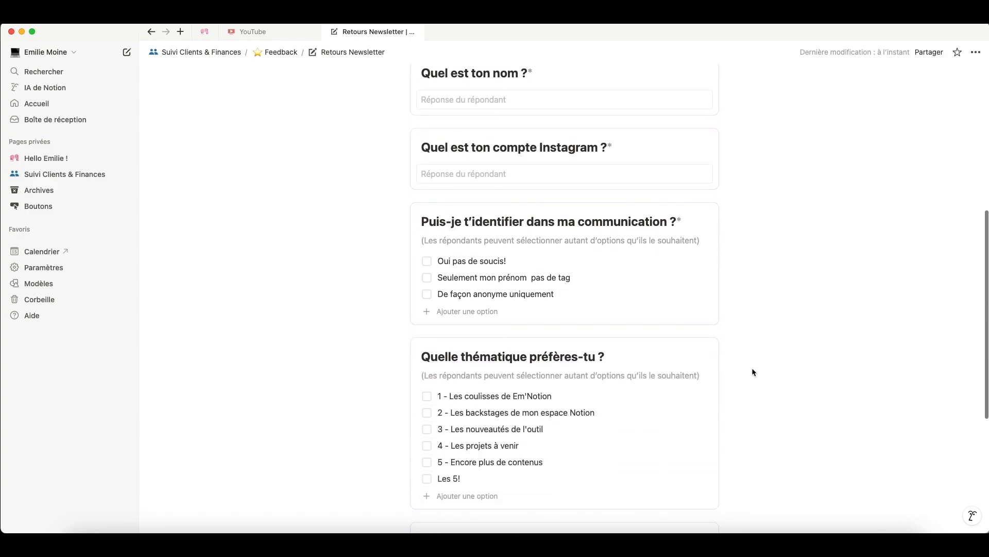
- Start a new automation for the Retours Newsletter database with "Ajout de page" as its trigger
scroll(300, 395, up, 10)
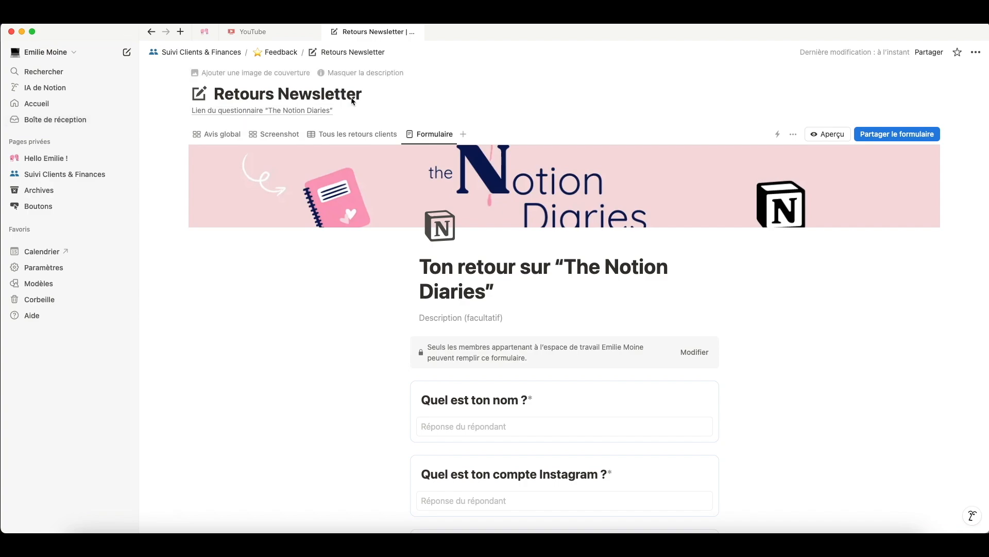
click(779, 135)
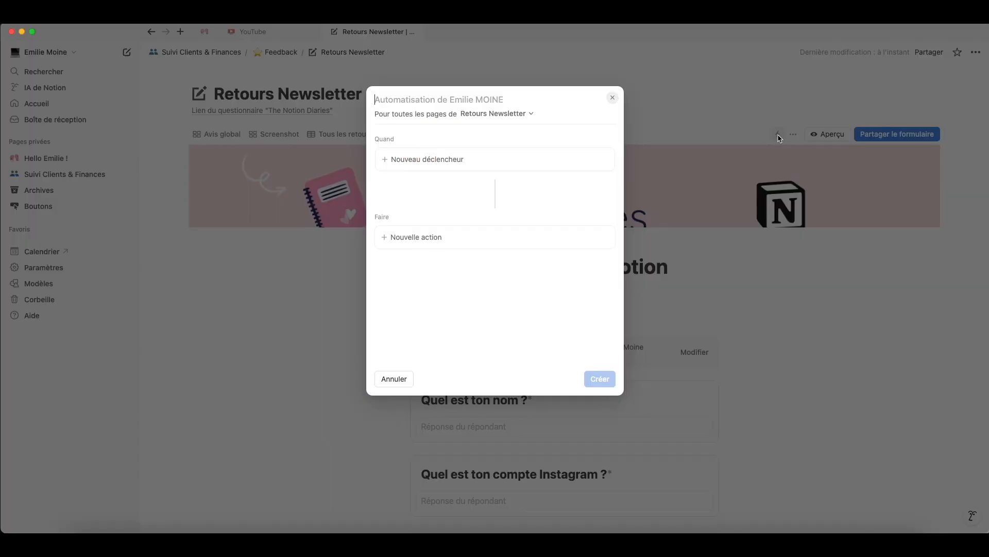
click(424, 160)
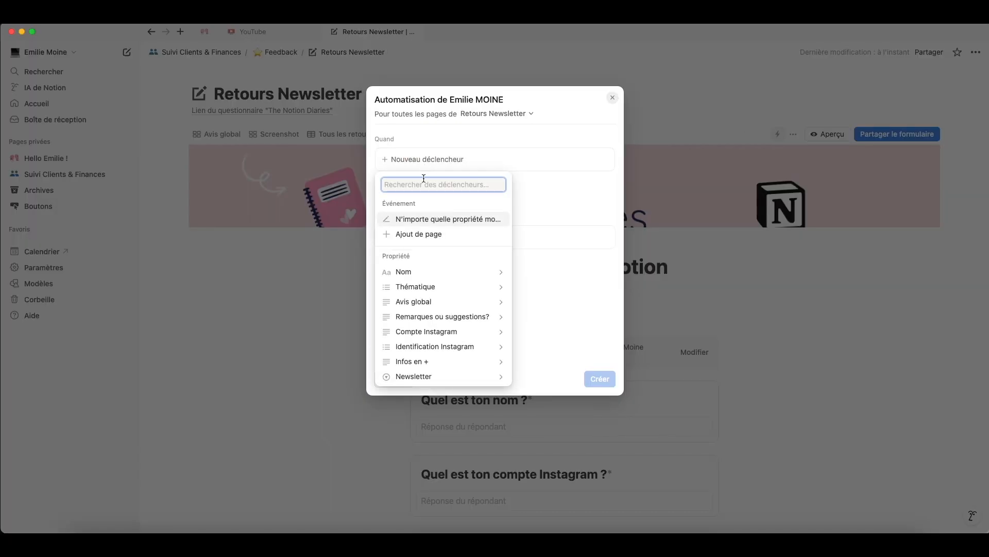
click(425, 235)
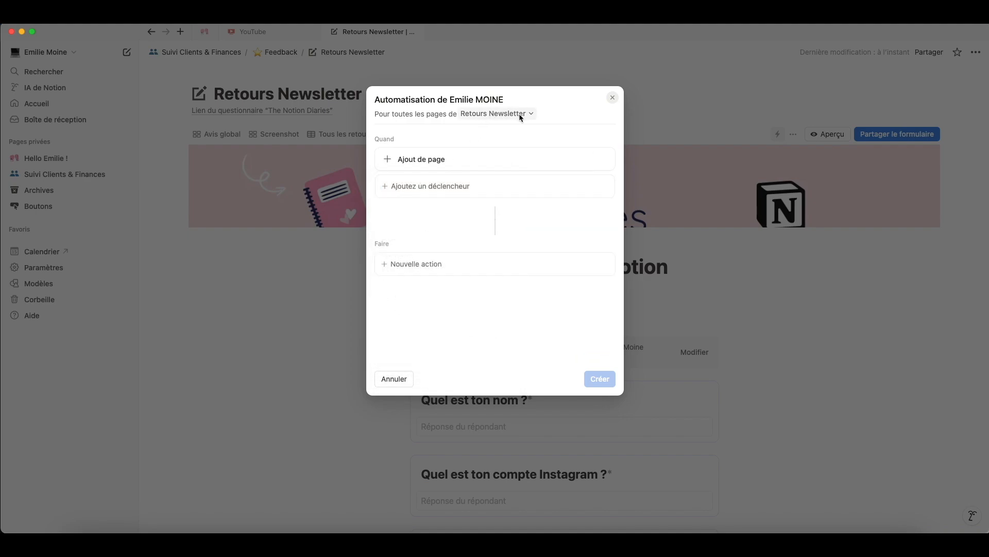
- Add an action that sends a notification to specific people, with the workspace owner as recipient
click(420, 264)
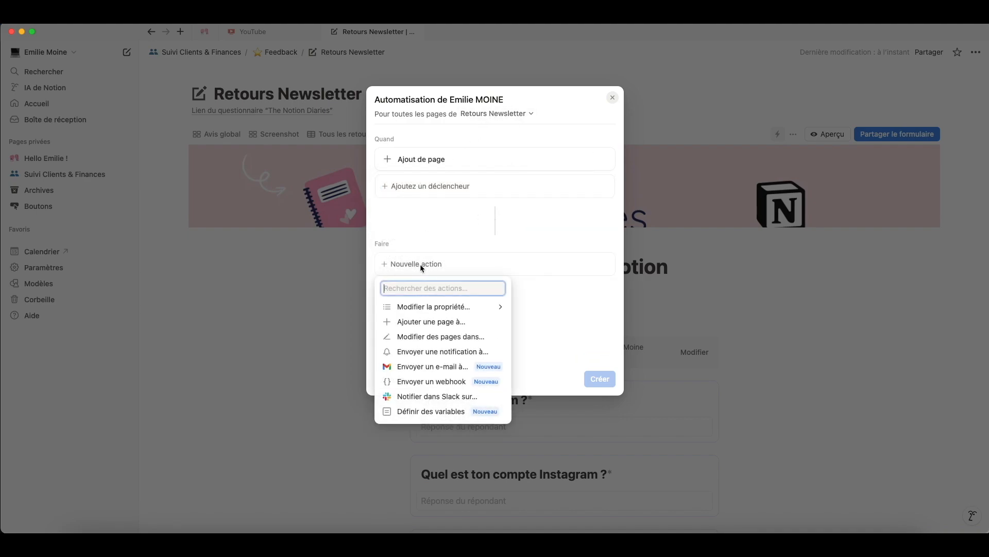
click(422, 352)
click(486, 275)
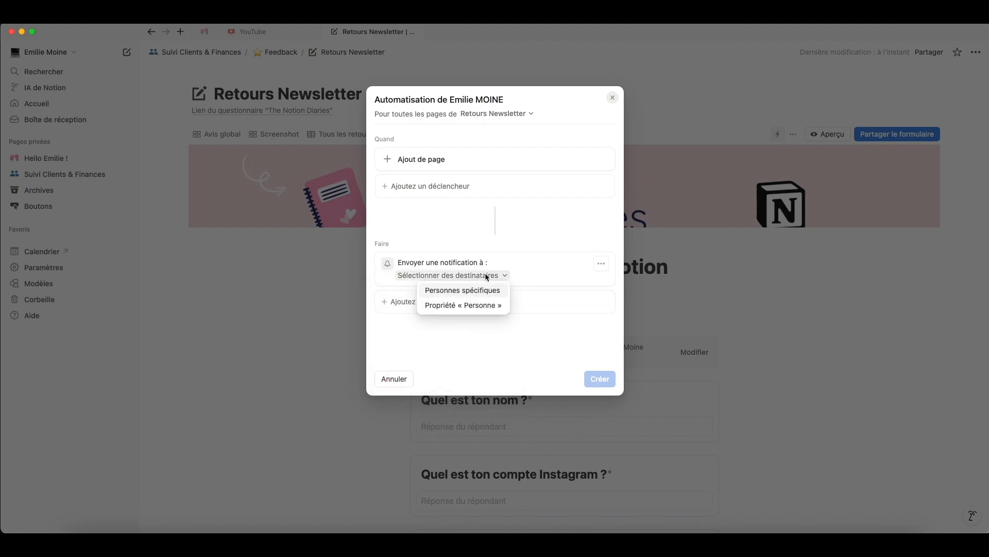
click(480, 292)
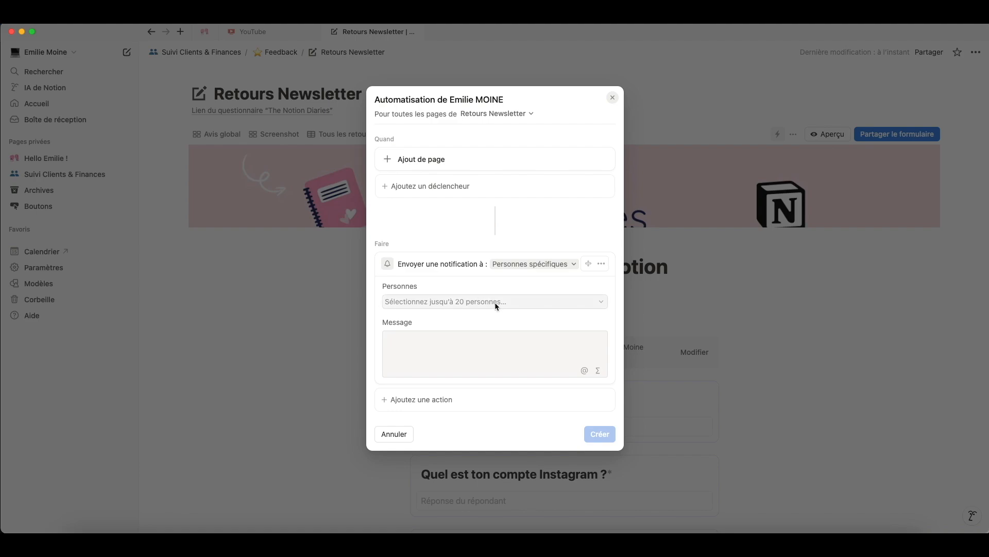
click(495, 302)
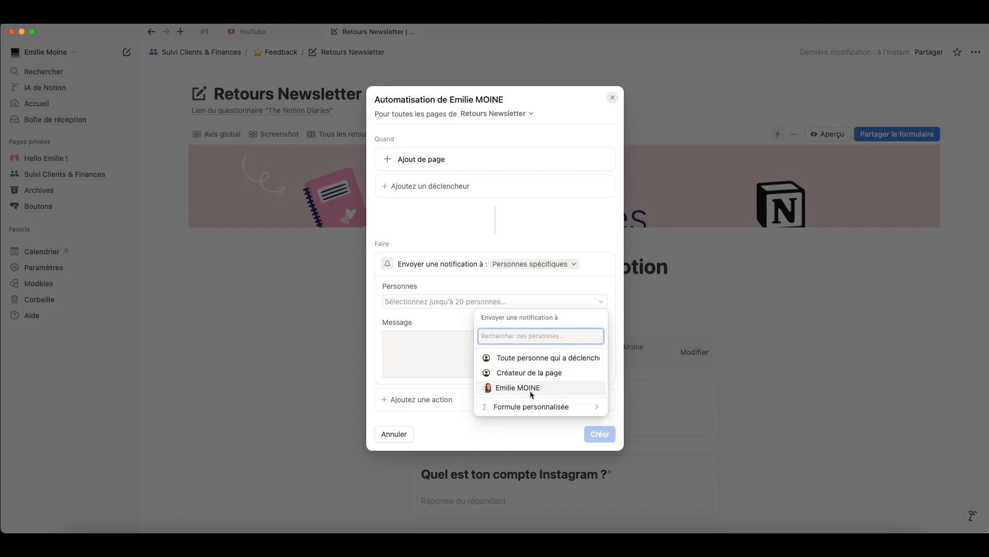
click(530, 390)
click(482, 288)
- Enter the notification message "Youhou ! Tu as reçu un nouvel retour pour "The Notion Diaries" !!!!! 🥳" and create the automation
click(460, 348)
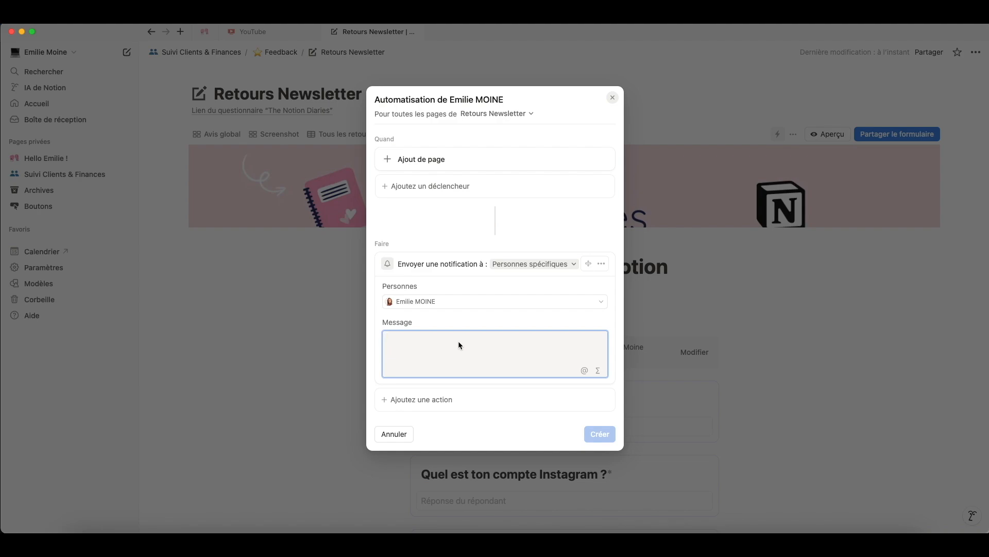
text(Youhou ! Tu as reçu un nouvel retour pour "The Notion Diaries" !!!!! 🥳)
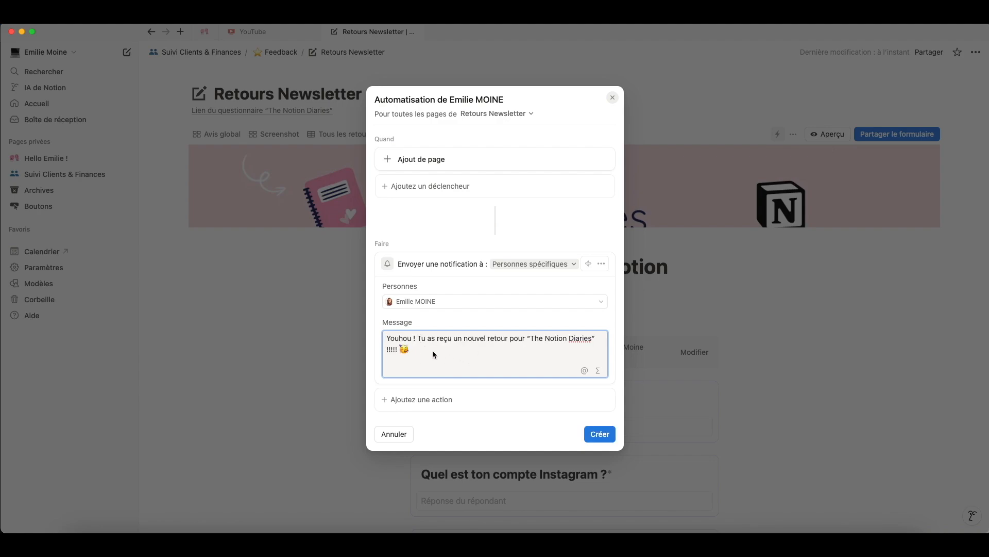
click(603, 434)
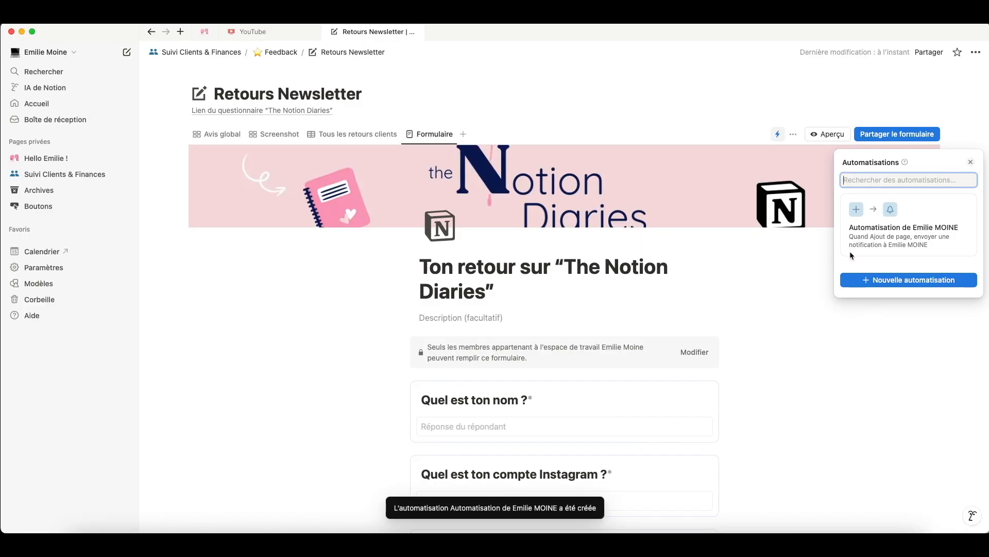
- Reopen the created automation and rename it "Nouveau retour"
click(967, 205)
click(926, 240)
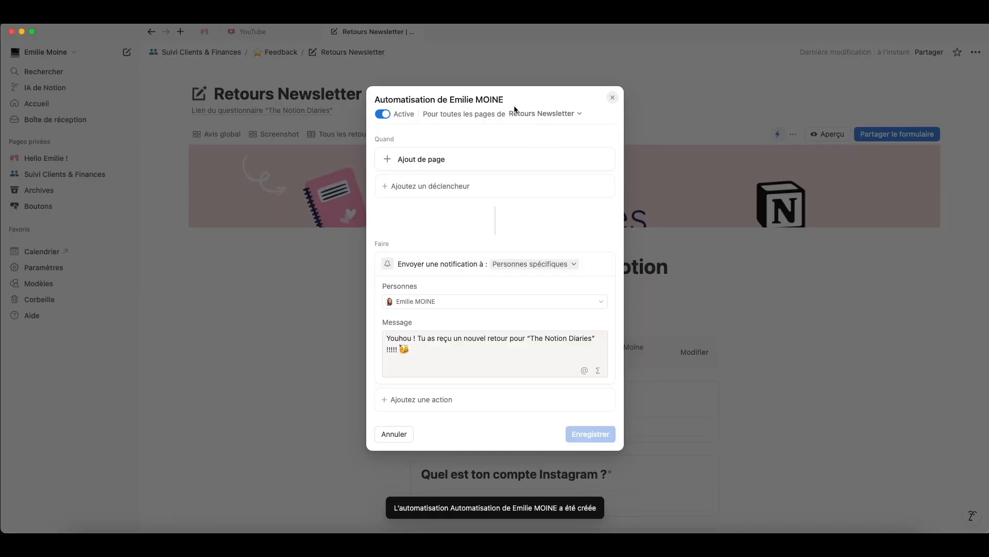
drag(512, 99, 366, 103)
text(N)
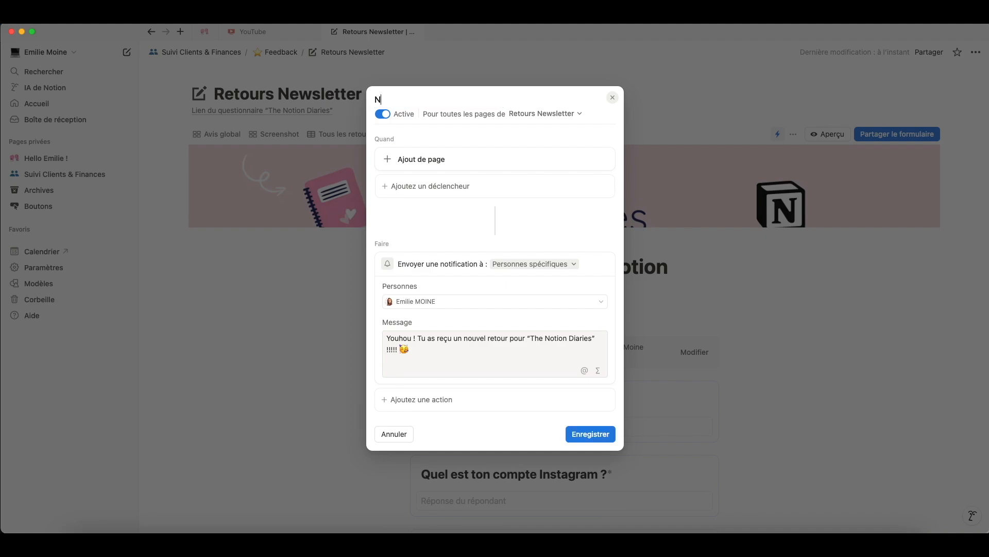
text(ouveau retour)
click(754, 335)
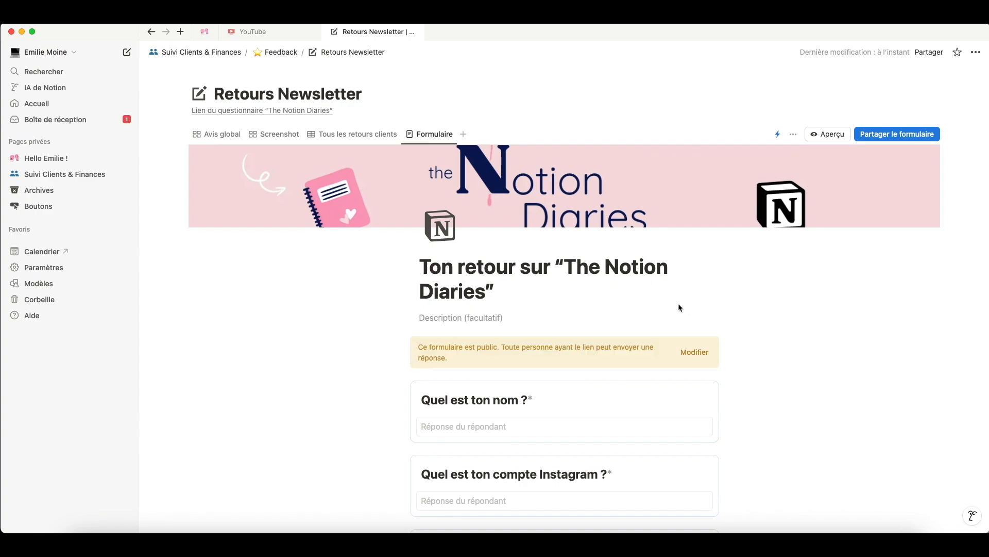
- Check the notification received in the inbox and compare it with the "Nouveau retour" automation
click(62, 122)
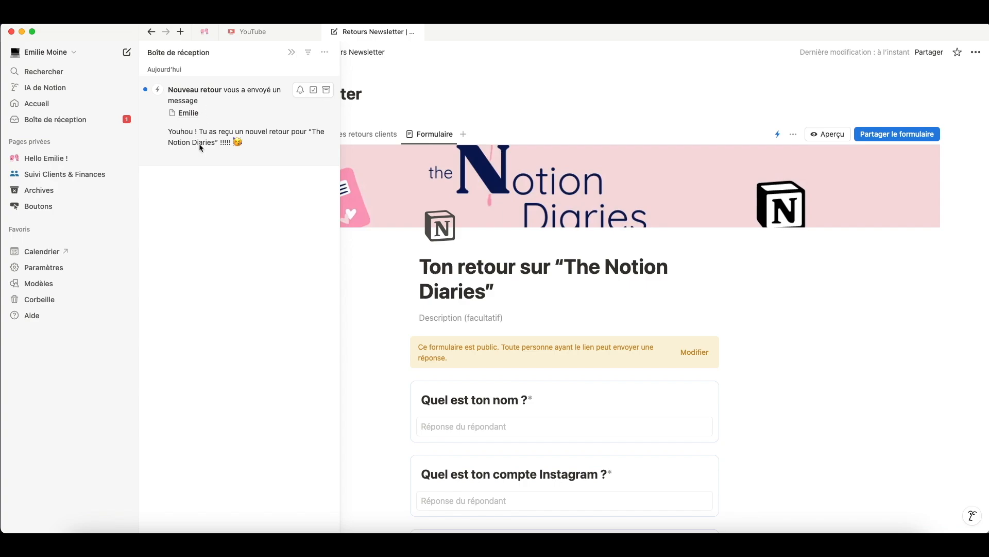
mouse_move(184, 115)
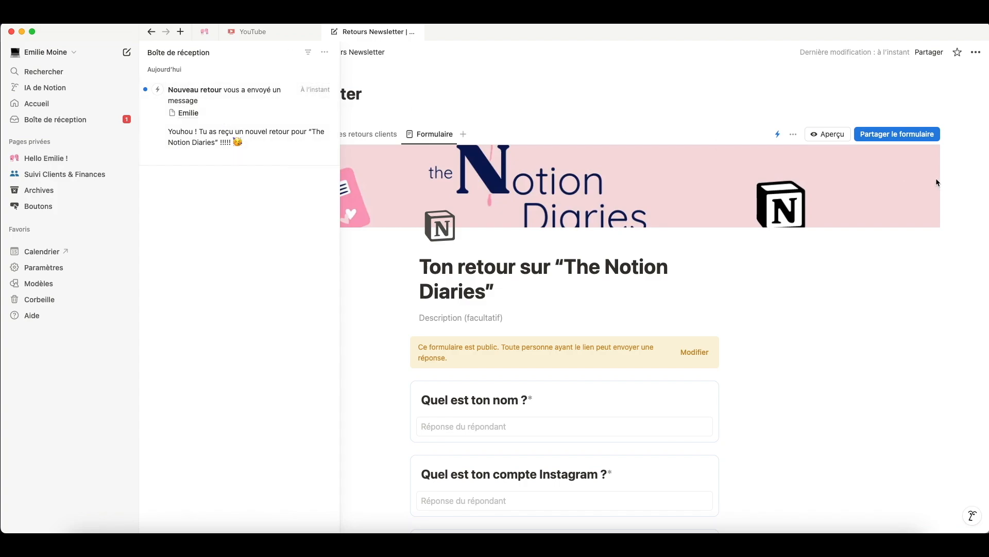
click(778, 135)
click(780, 136)
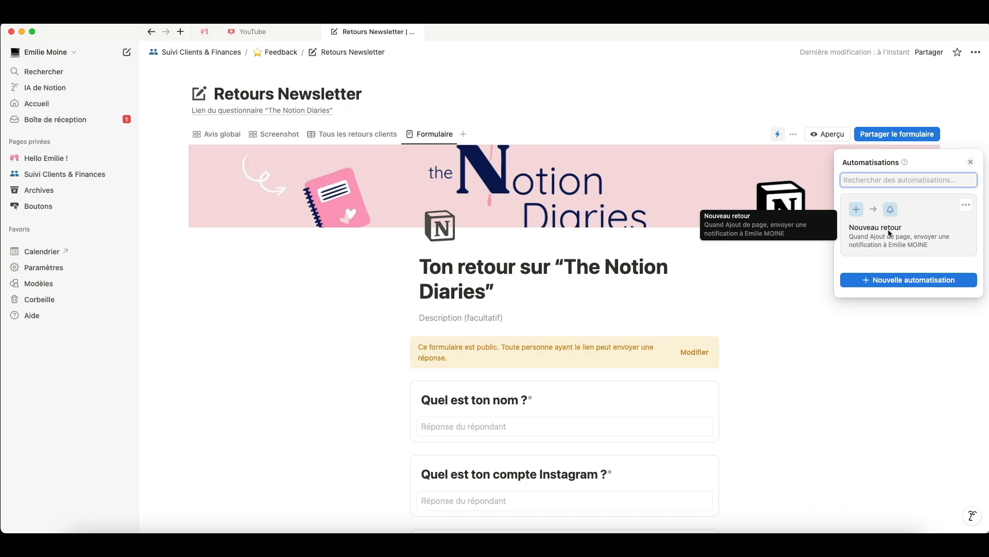
- Open the submitted response's page from the "Nouveau retour" notification in the inbox
click(84, 122)
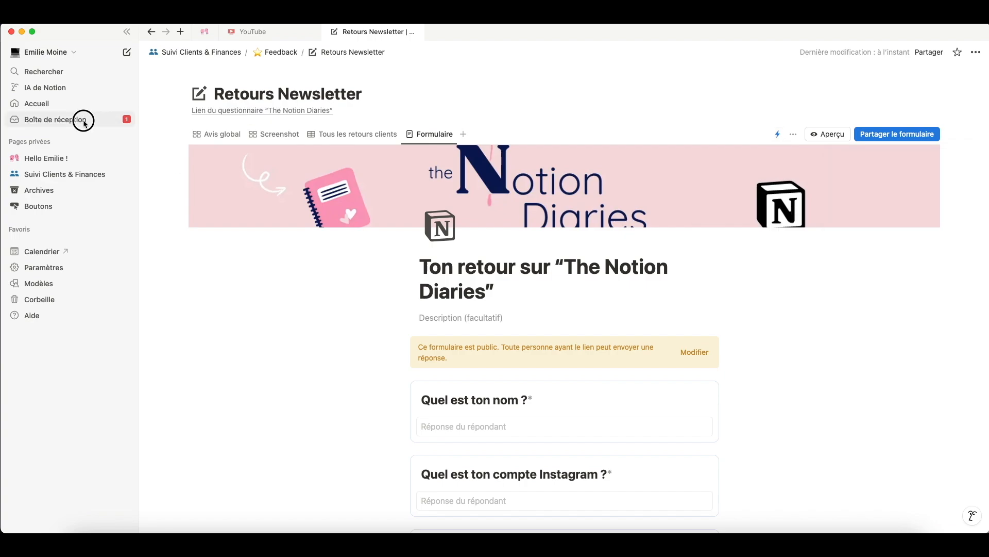
click(83, 122)
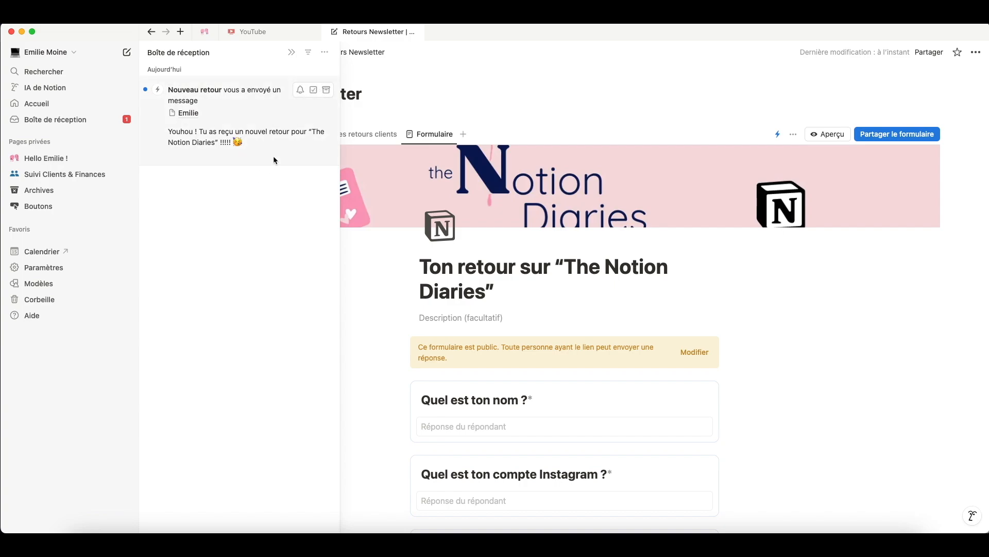
click(188, 113)
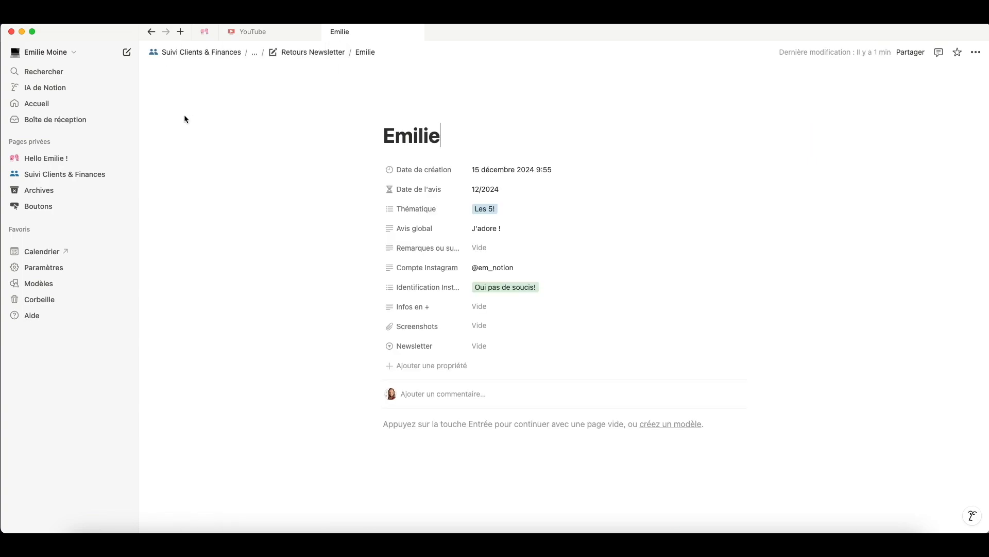